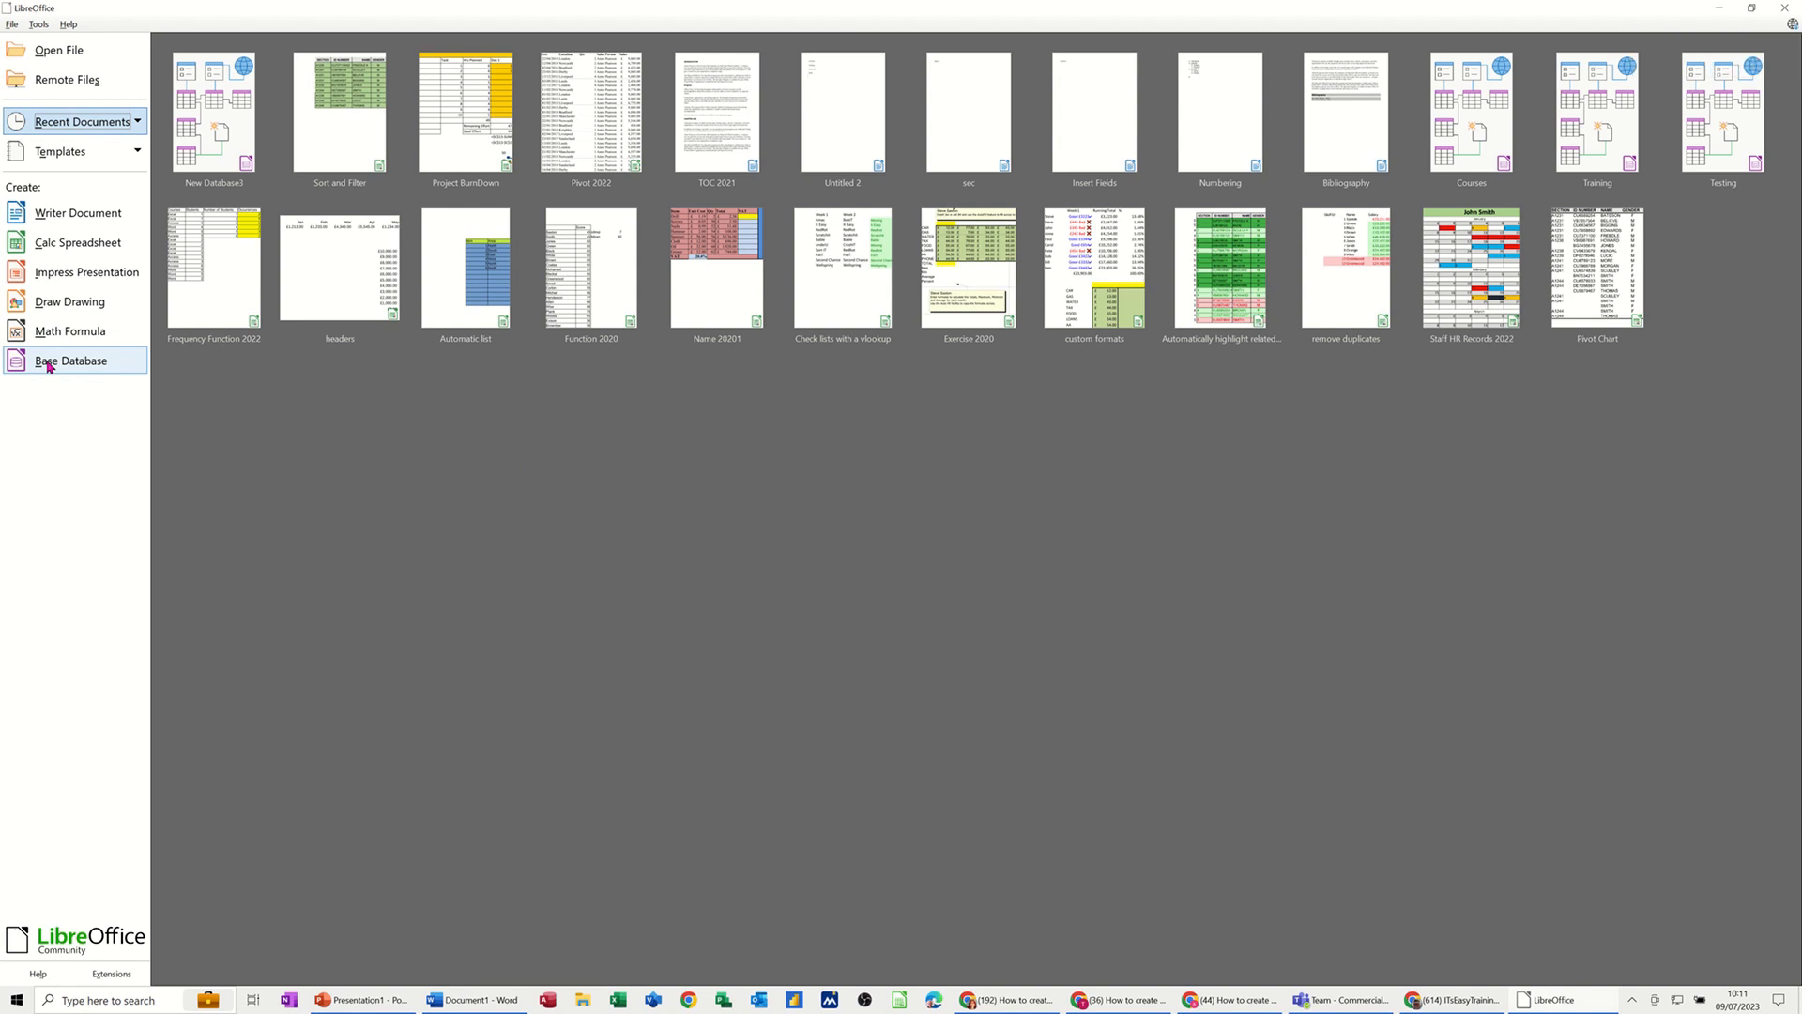
Step: Create a new embedded HSQLDB database without registering it in LibreOffice, and save it as Customers
{"action": "left_click", "coordinate": [49, 365]}
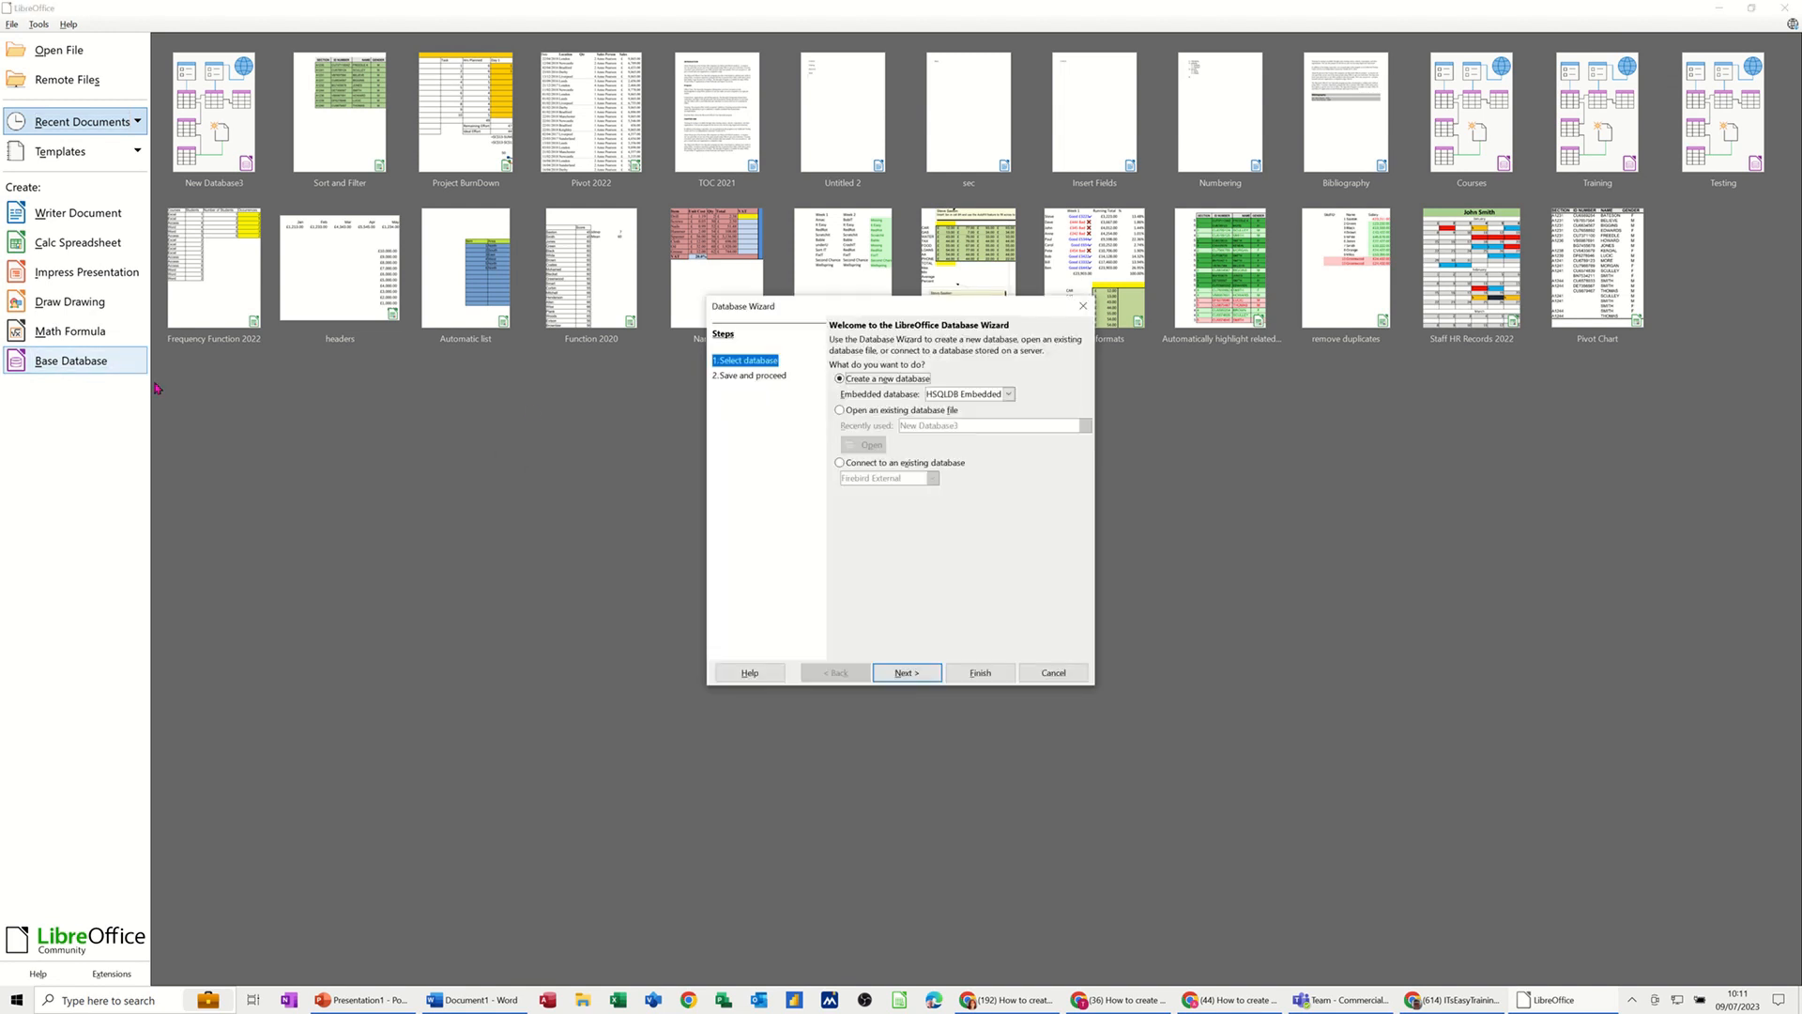
{"action": "left_click_drag", "start_coordinate": [805, 315], "coordinate": [571, 393]}
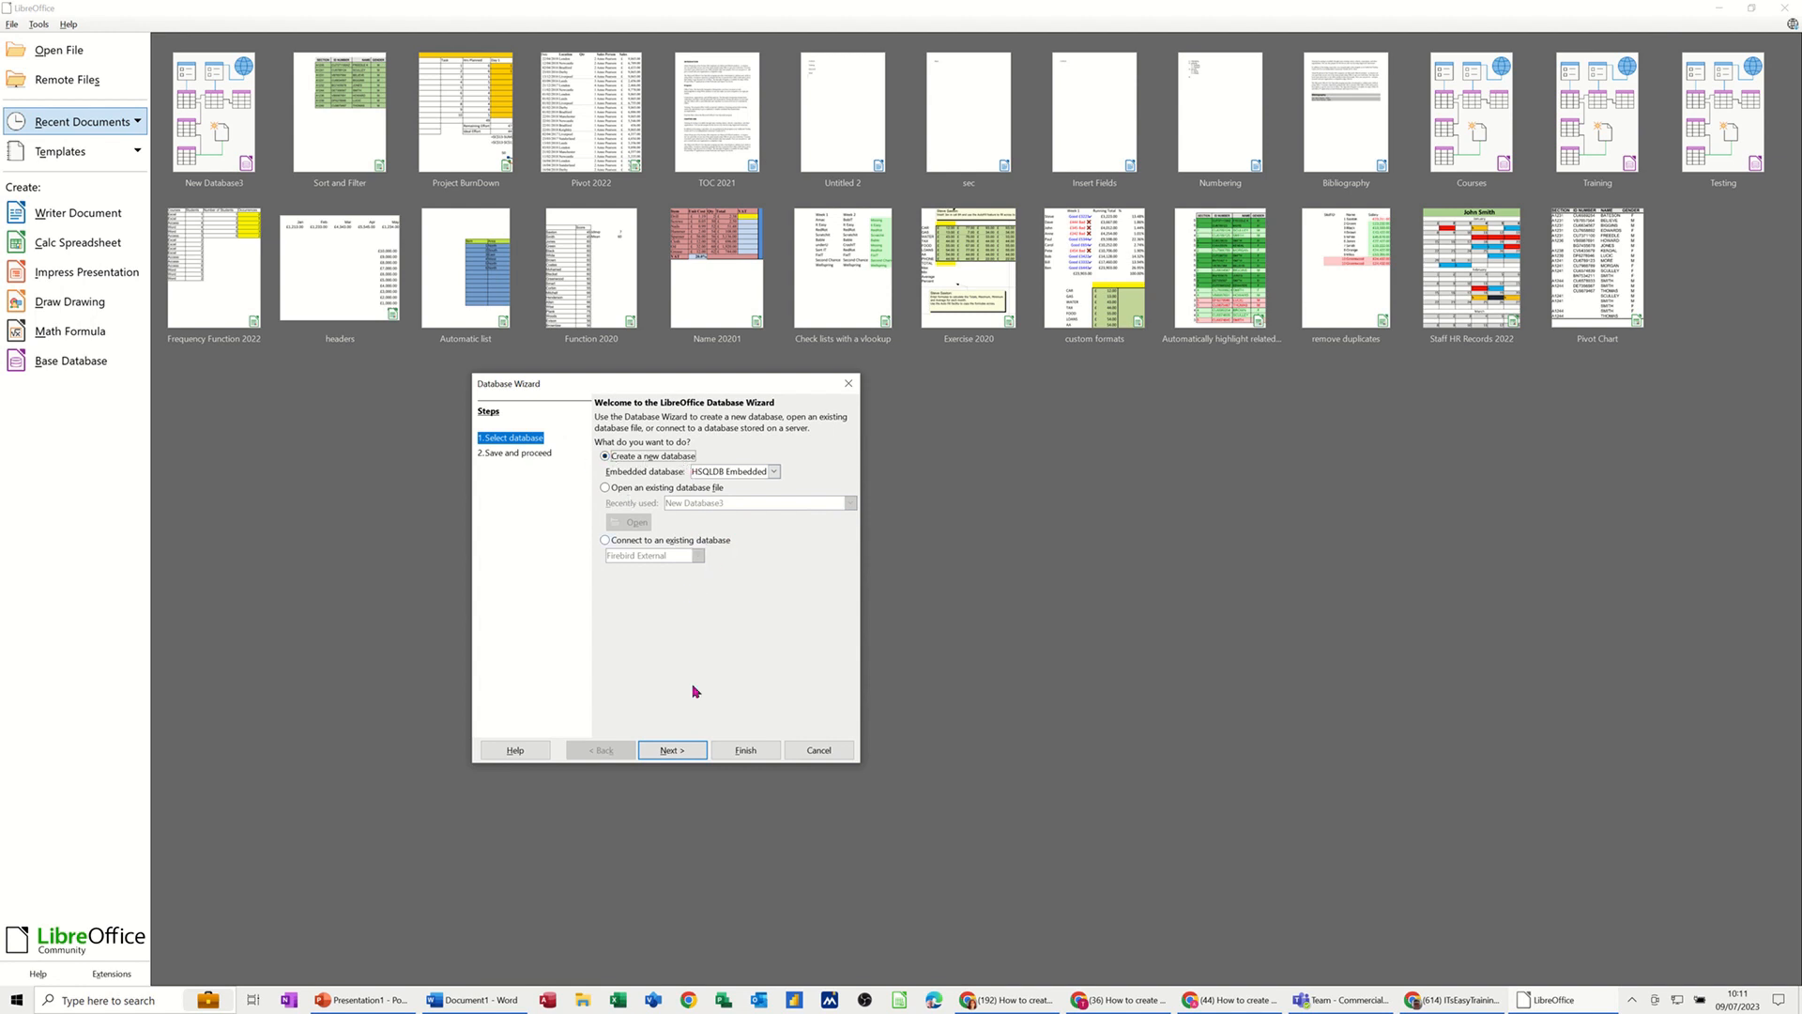
{"action": "left_click", "coordinate": [672, 751]}
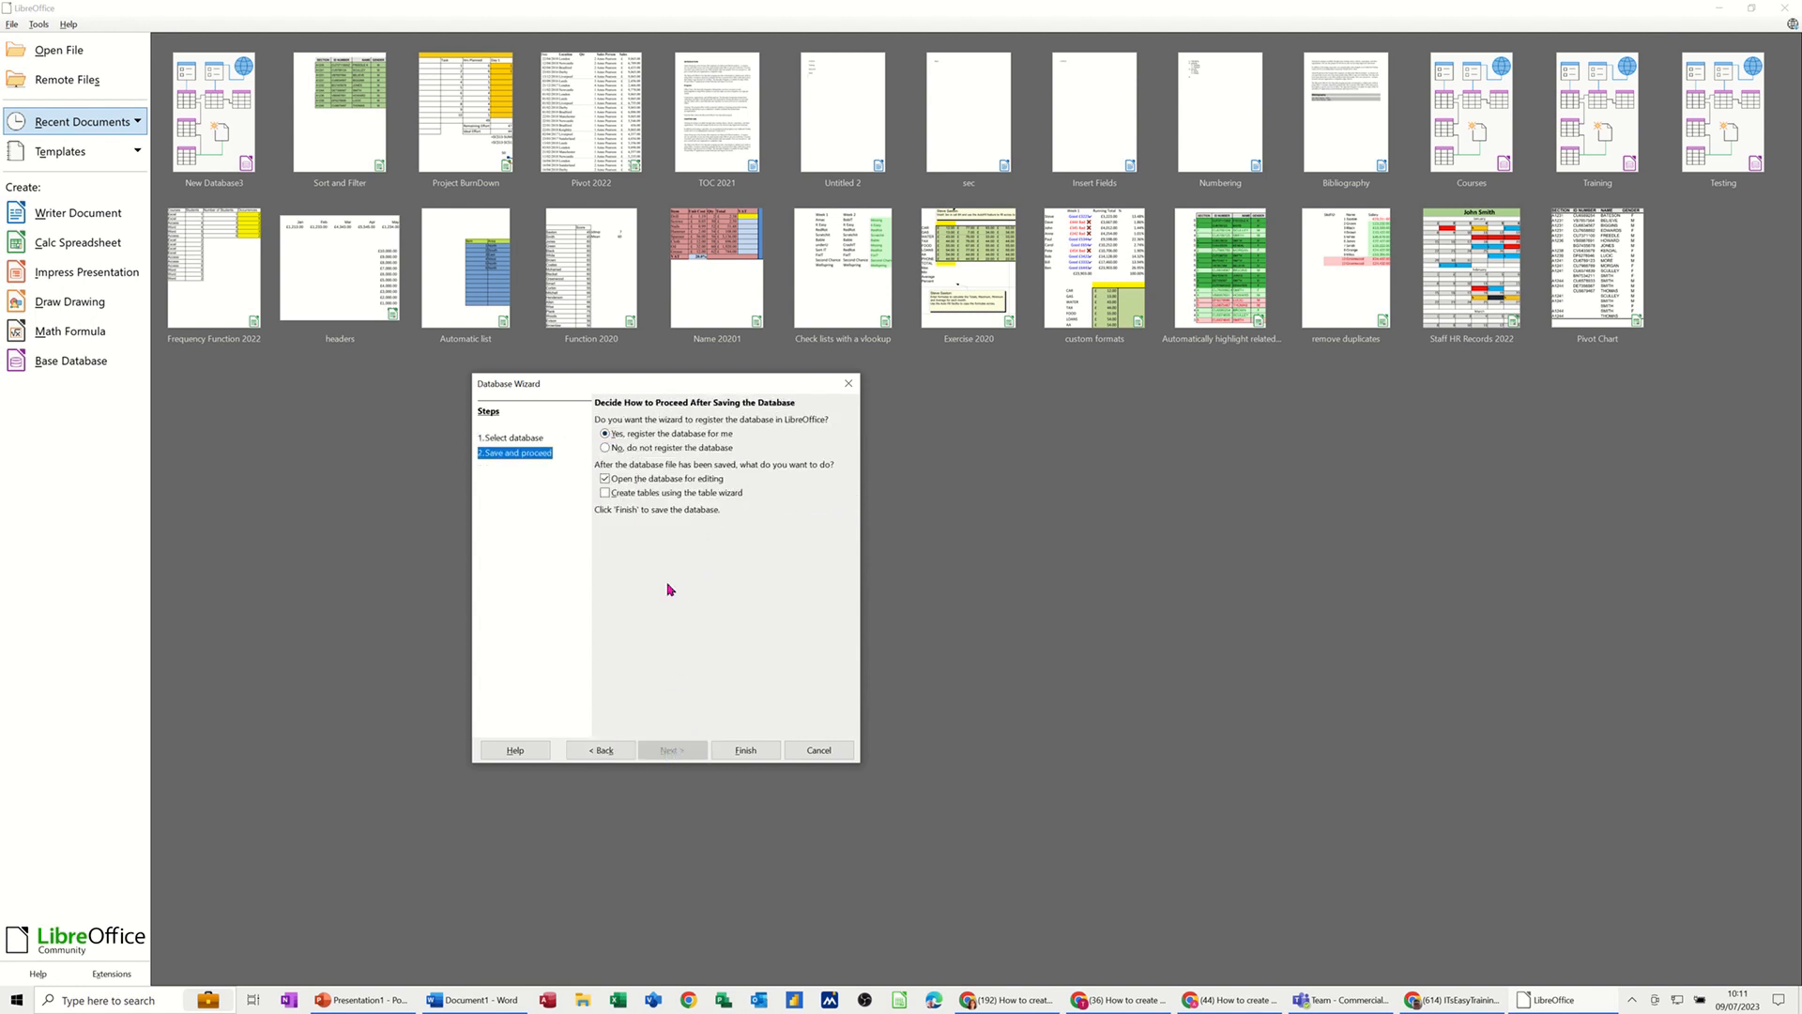
{"action": "left_click", "coordinate": [606, 449]}
{"action": "left_click", "coordinate": [740, 751]}
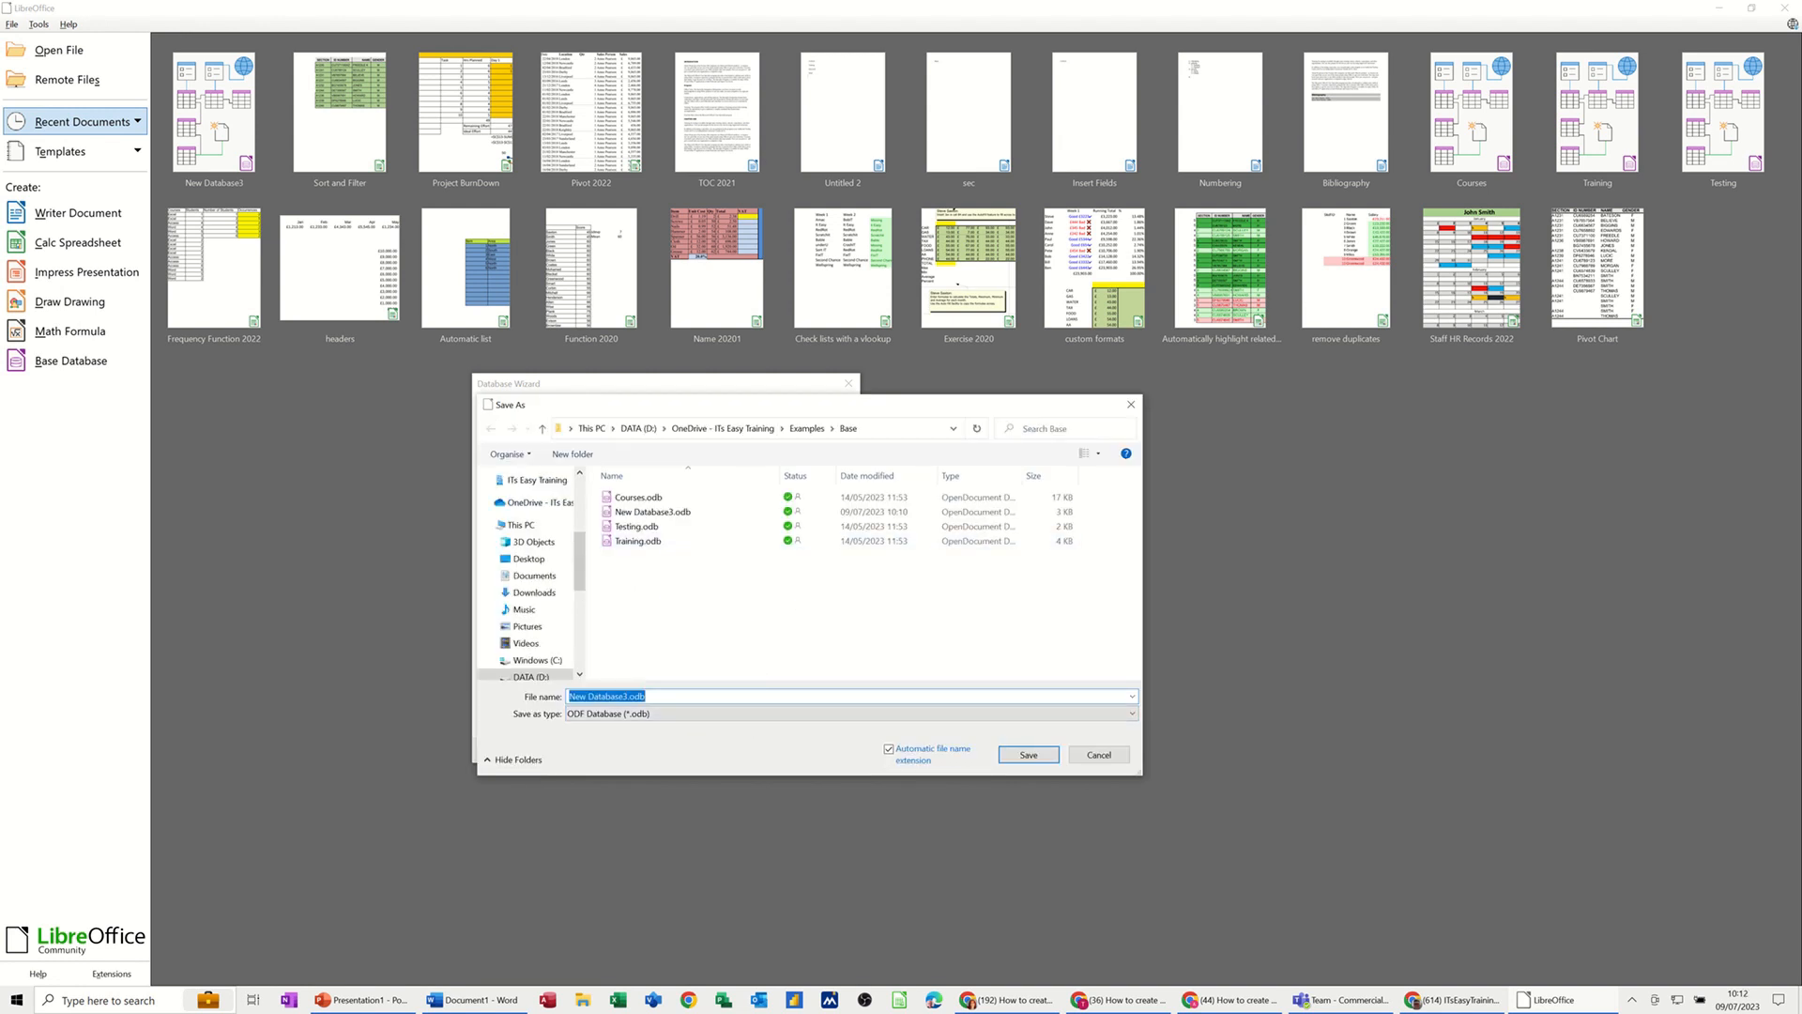
{"action": "type", "text": "Customers"}
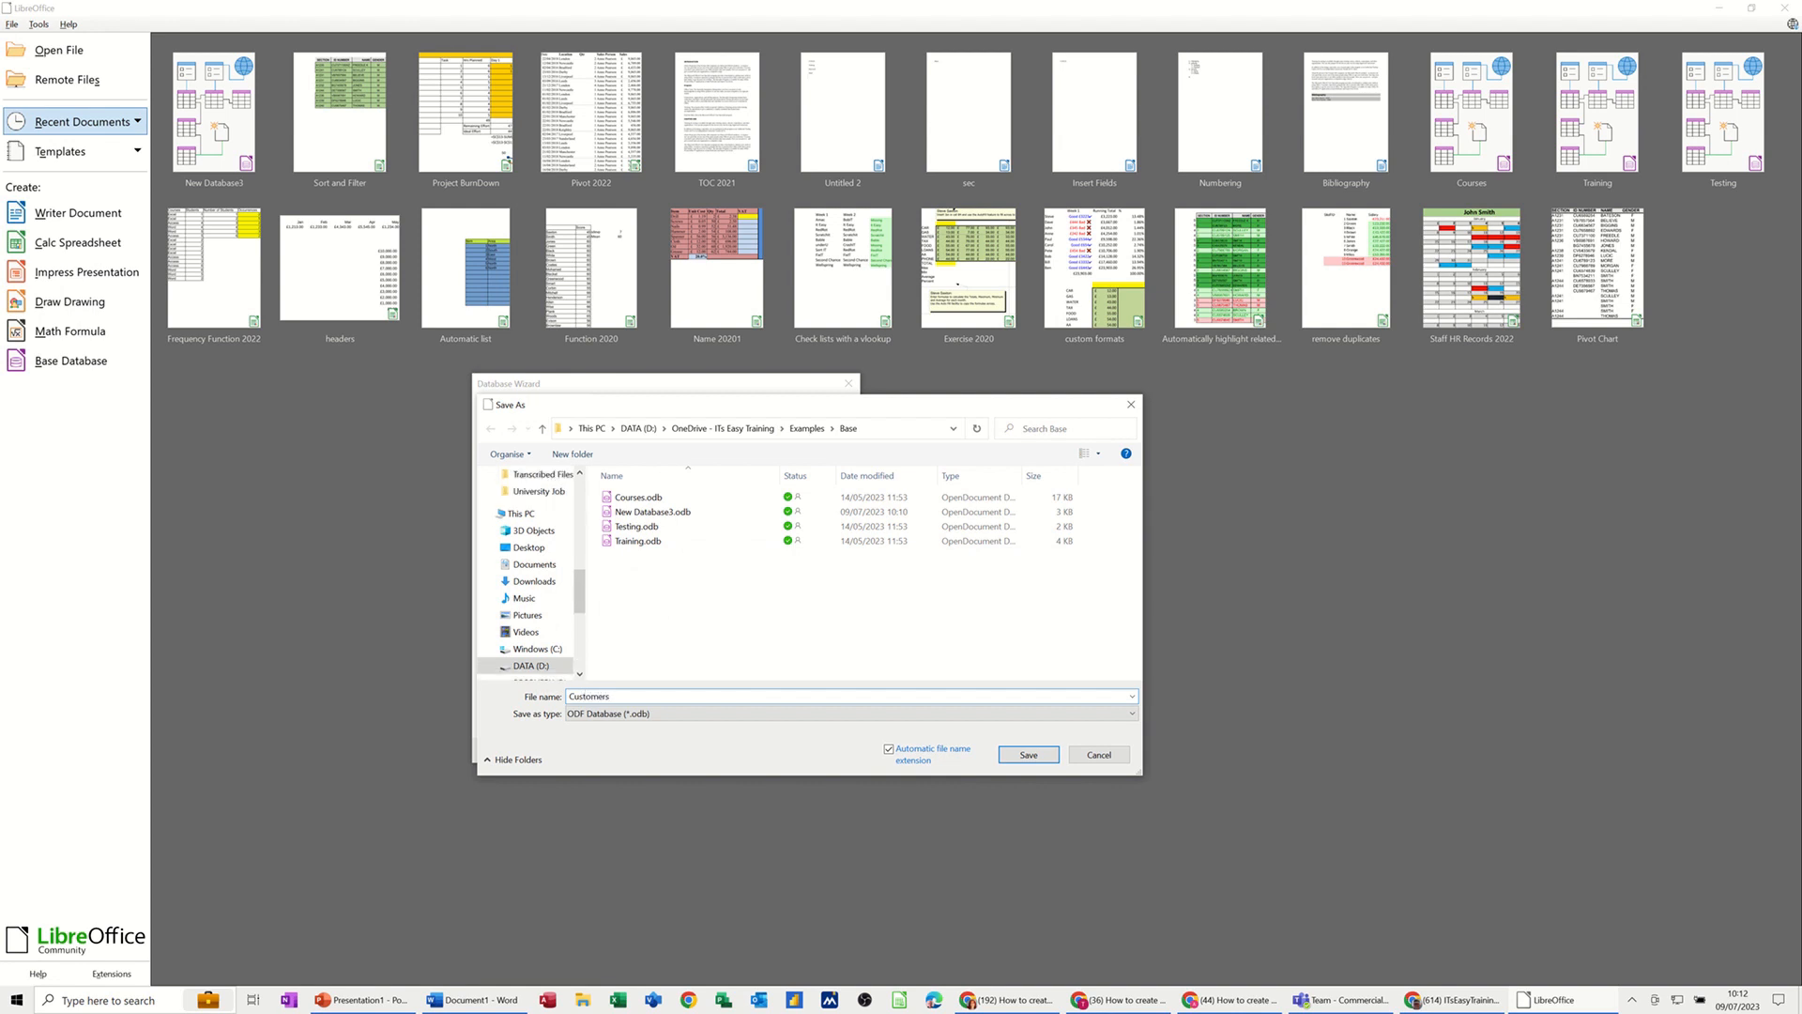
{"action": "left_click", "coordinate": [1025, 758]}
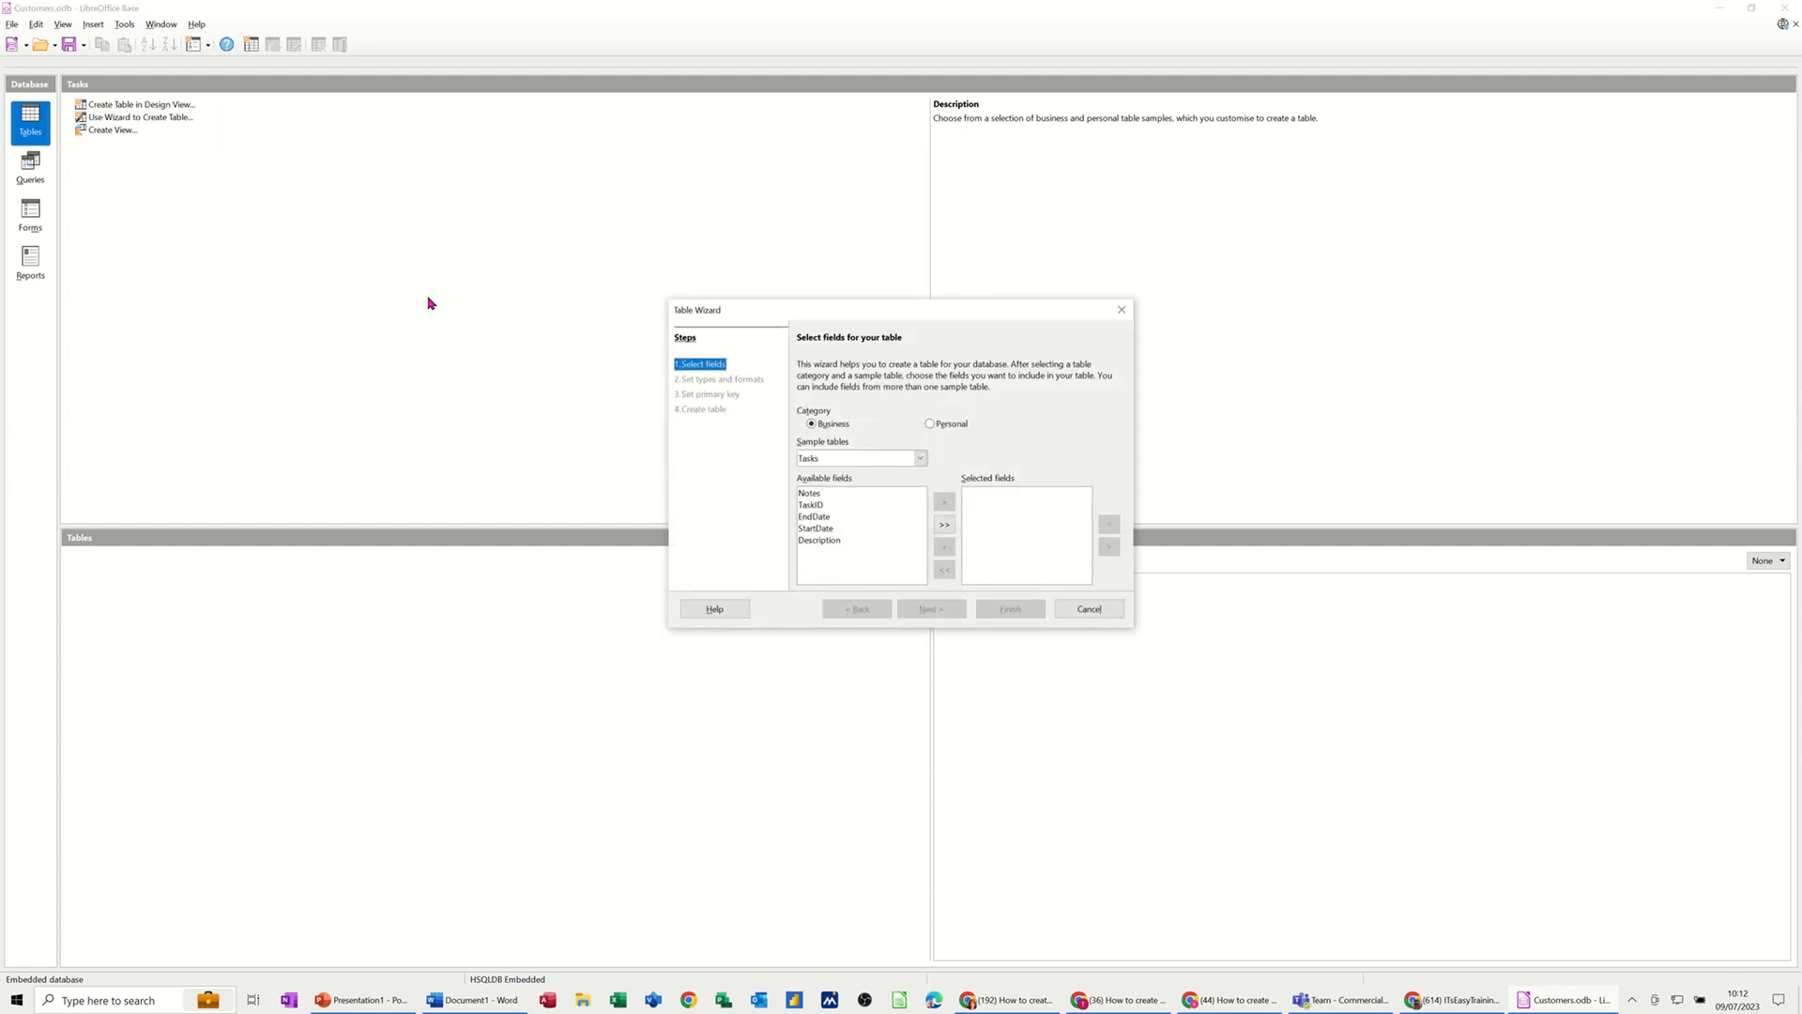
Step: Examine the fields offered by the Events and Invoices business sample tables in the Table Wizard
{"action": "left_click_drag", "start_coordinate": [784, 315], "coordinate": [510, 192]}
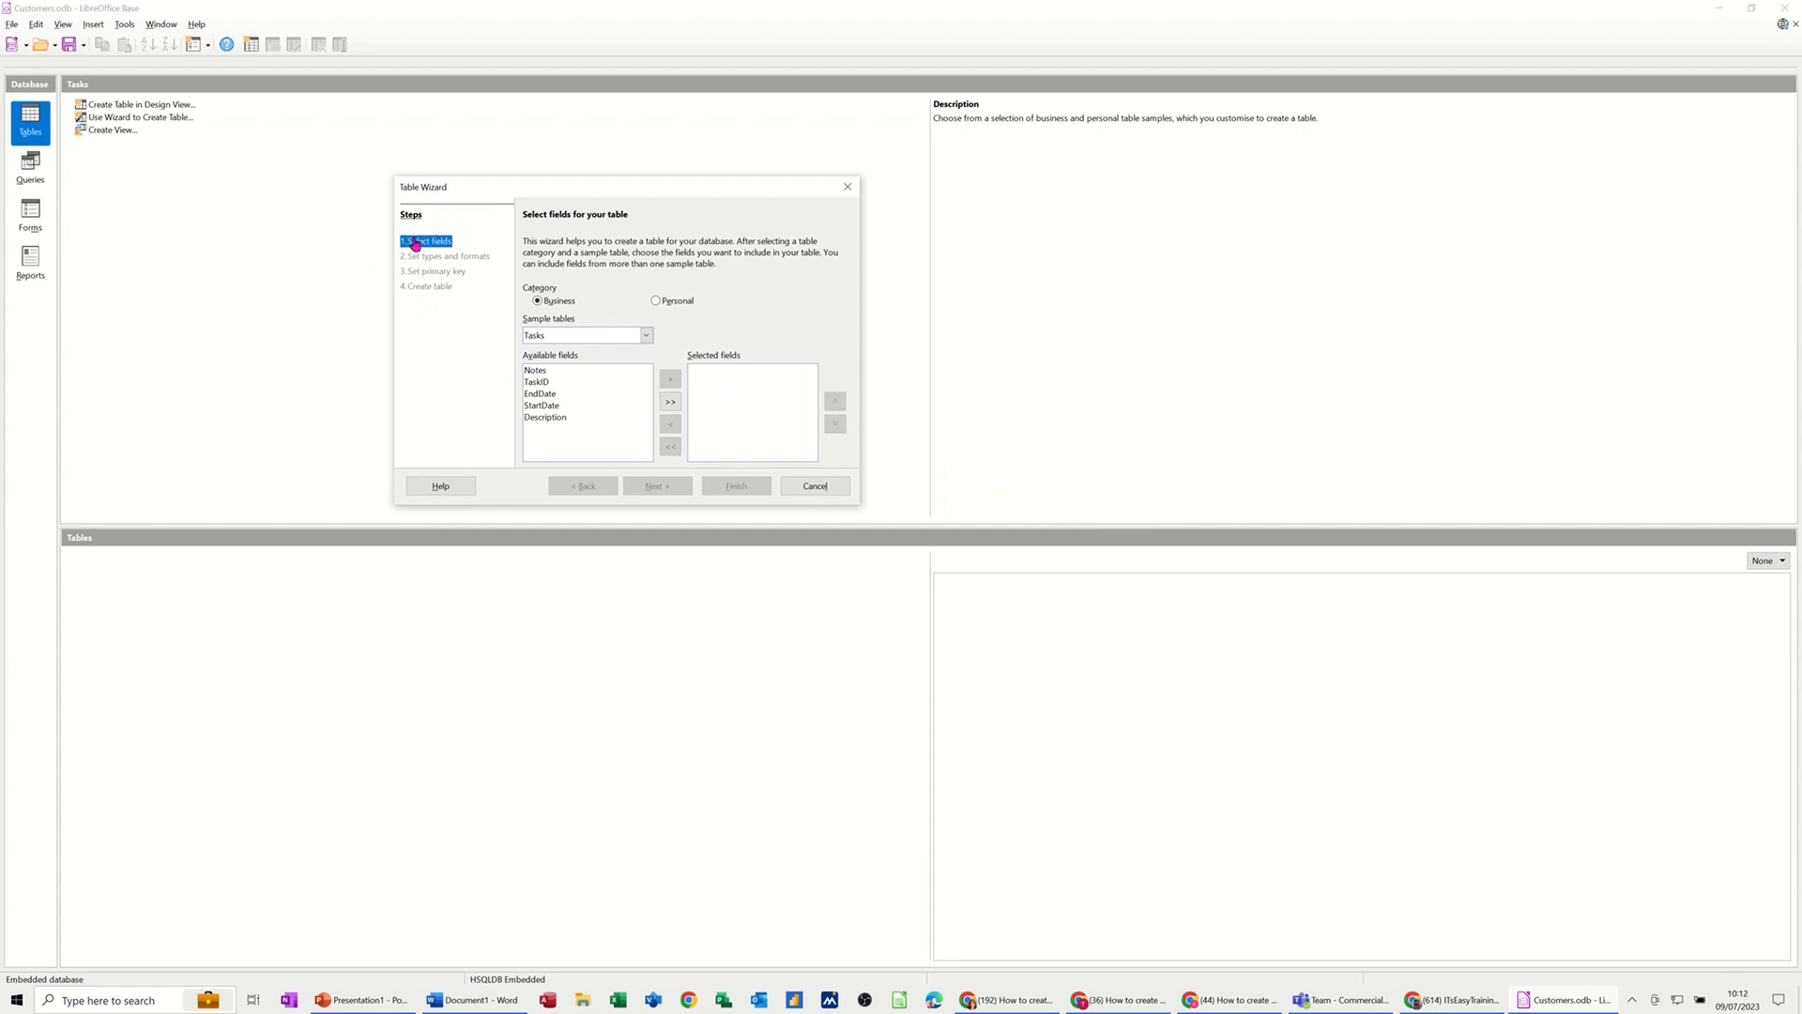
{"action": "left_click", "coordinate": [646, 336]}
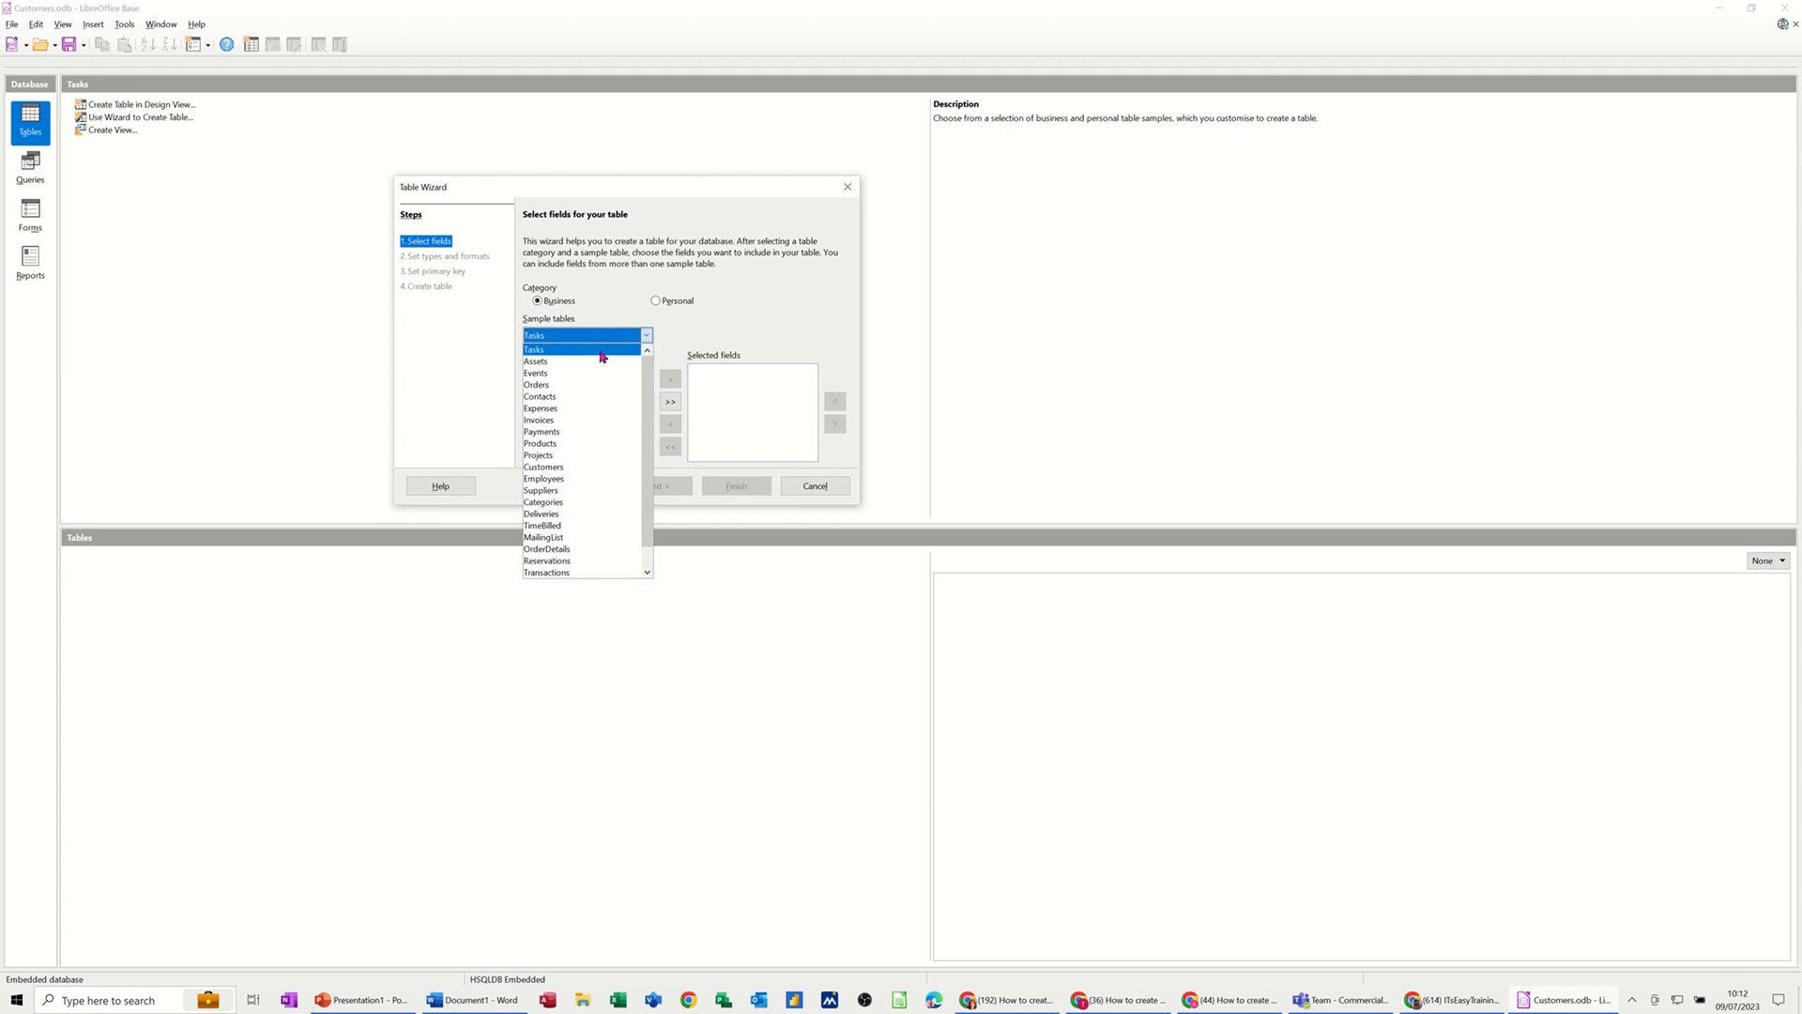
{"action": "left_click", "coordinate": [545, 374]}
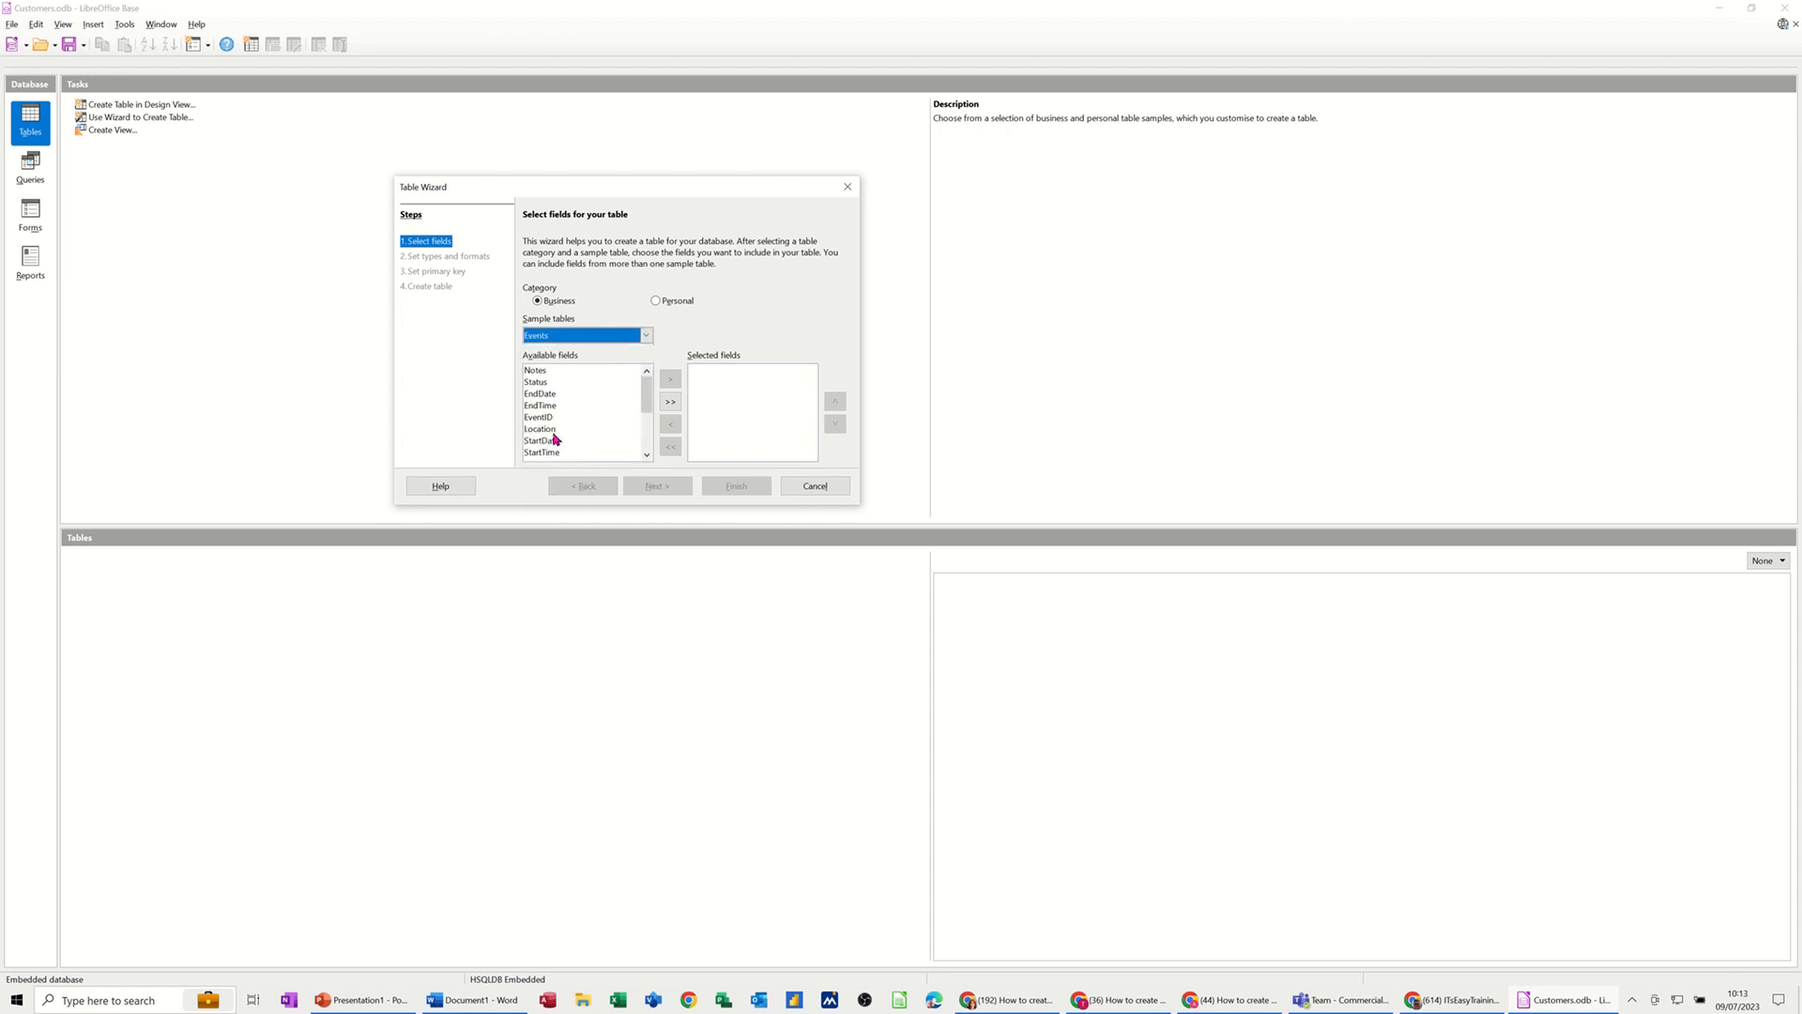
{"action": "left_click_drag", "start_coordinate": [642, 398], "coordinate": [646, 427]}
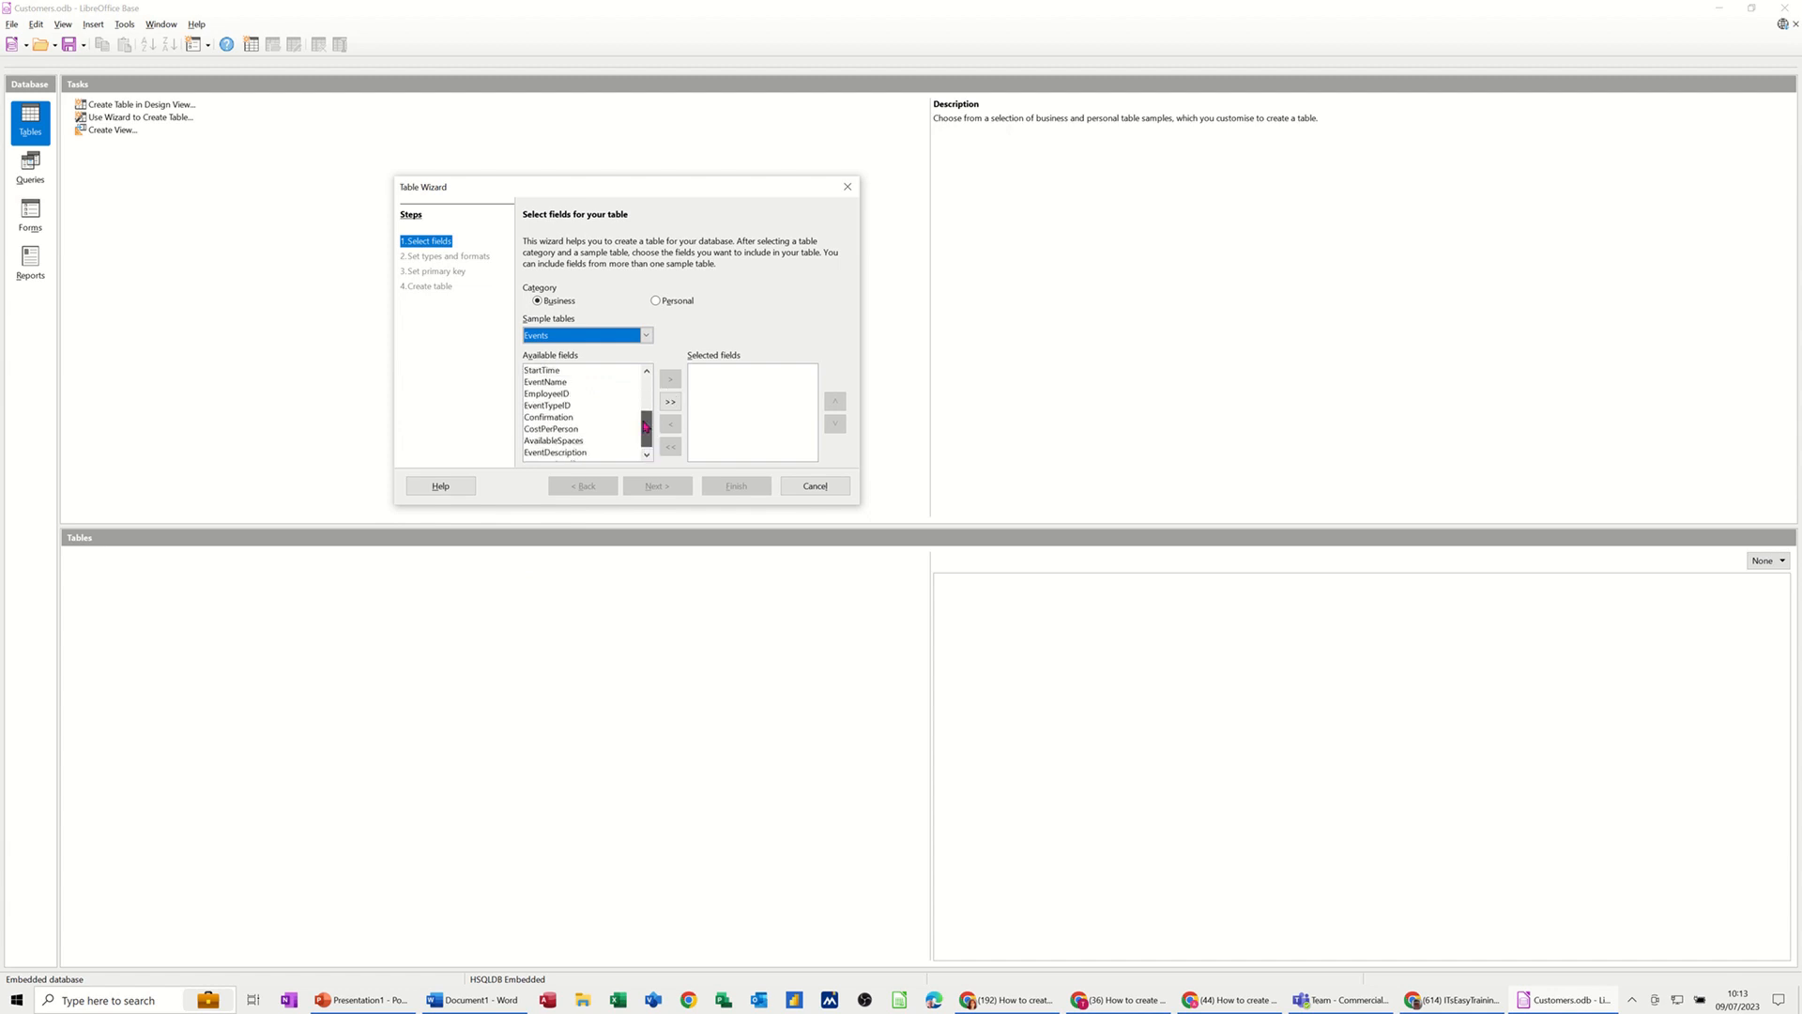
{"action": "left_click", "coordinate": [645, 335]}
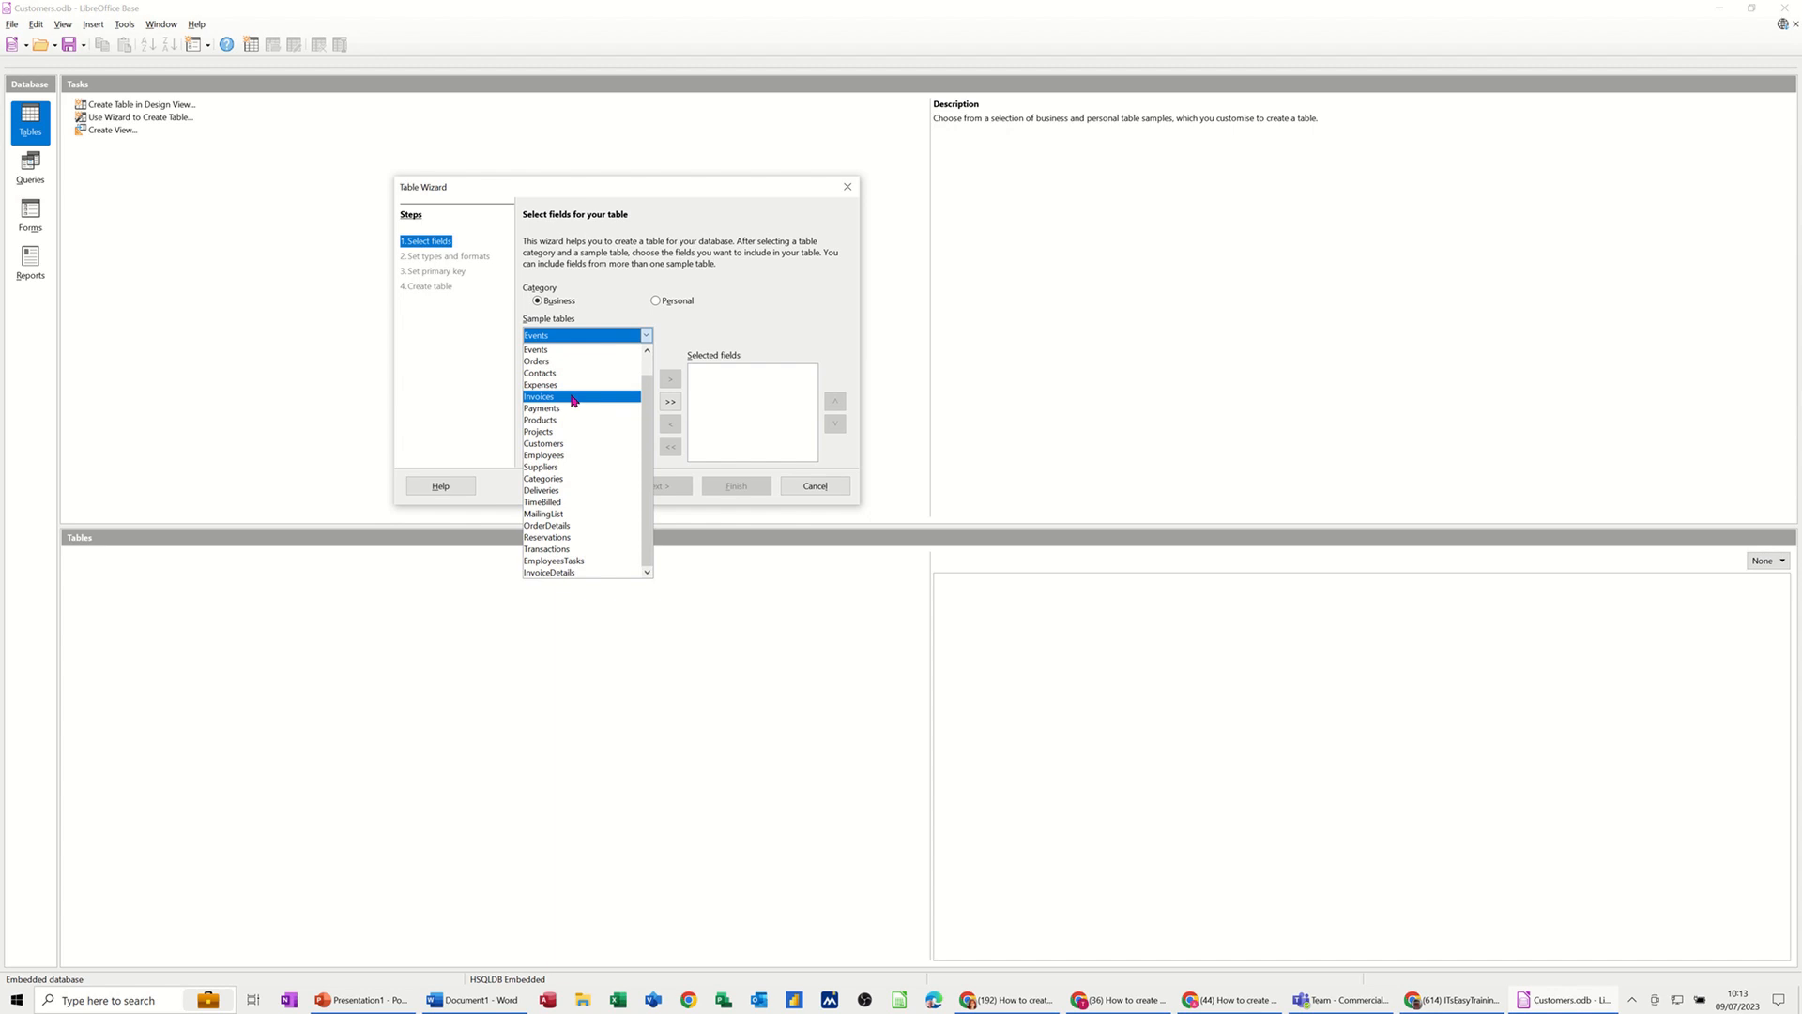
{"action": "left_click", "coordinate": [574, 399]}
{"action": "mouse_move", "coordinate": [645, 393]}
{"action": "left_mouse_down"}
{"action": "mouse_move", "coordinate": [648, 441]}
{"action": "mouse_move", "coordinate": [651, 380]}
{"action": "left_mouse_up"}
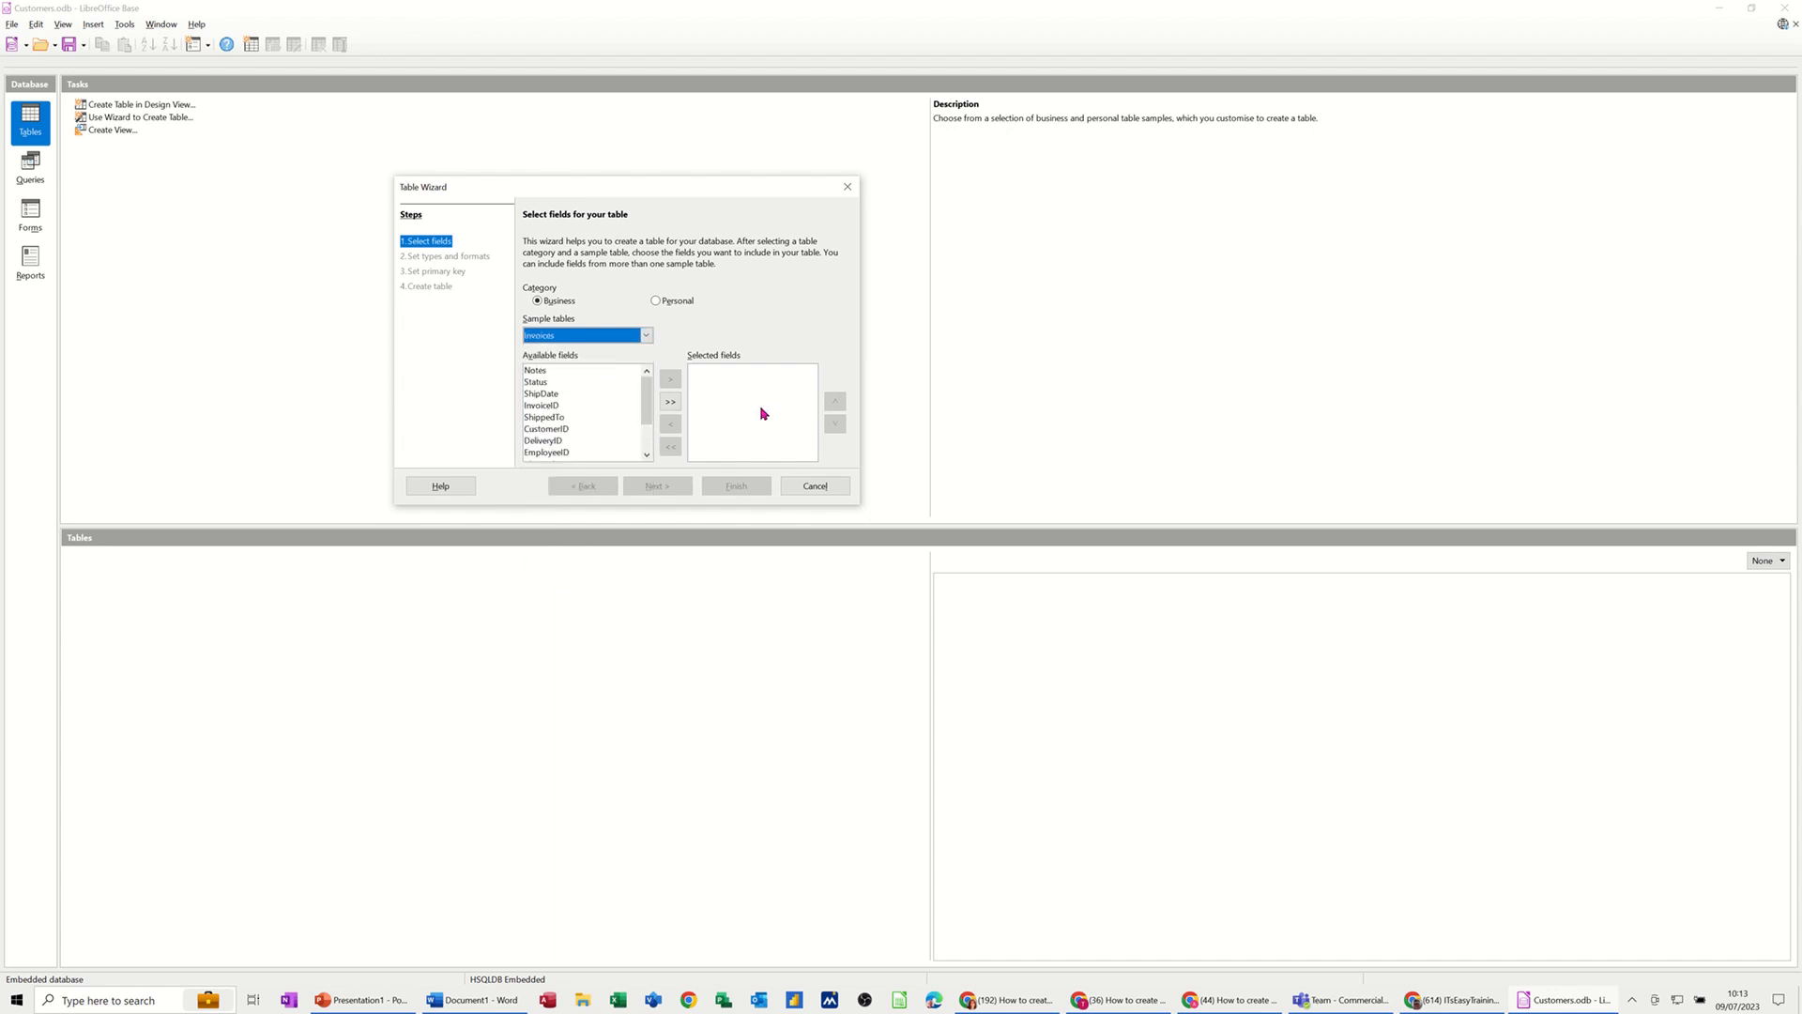
Step: Base the table on the Customers sample and add the CustomerID, Forename, Surname and Address fields
{"action": "left_click", "coordinate": [647, 336]}
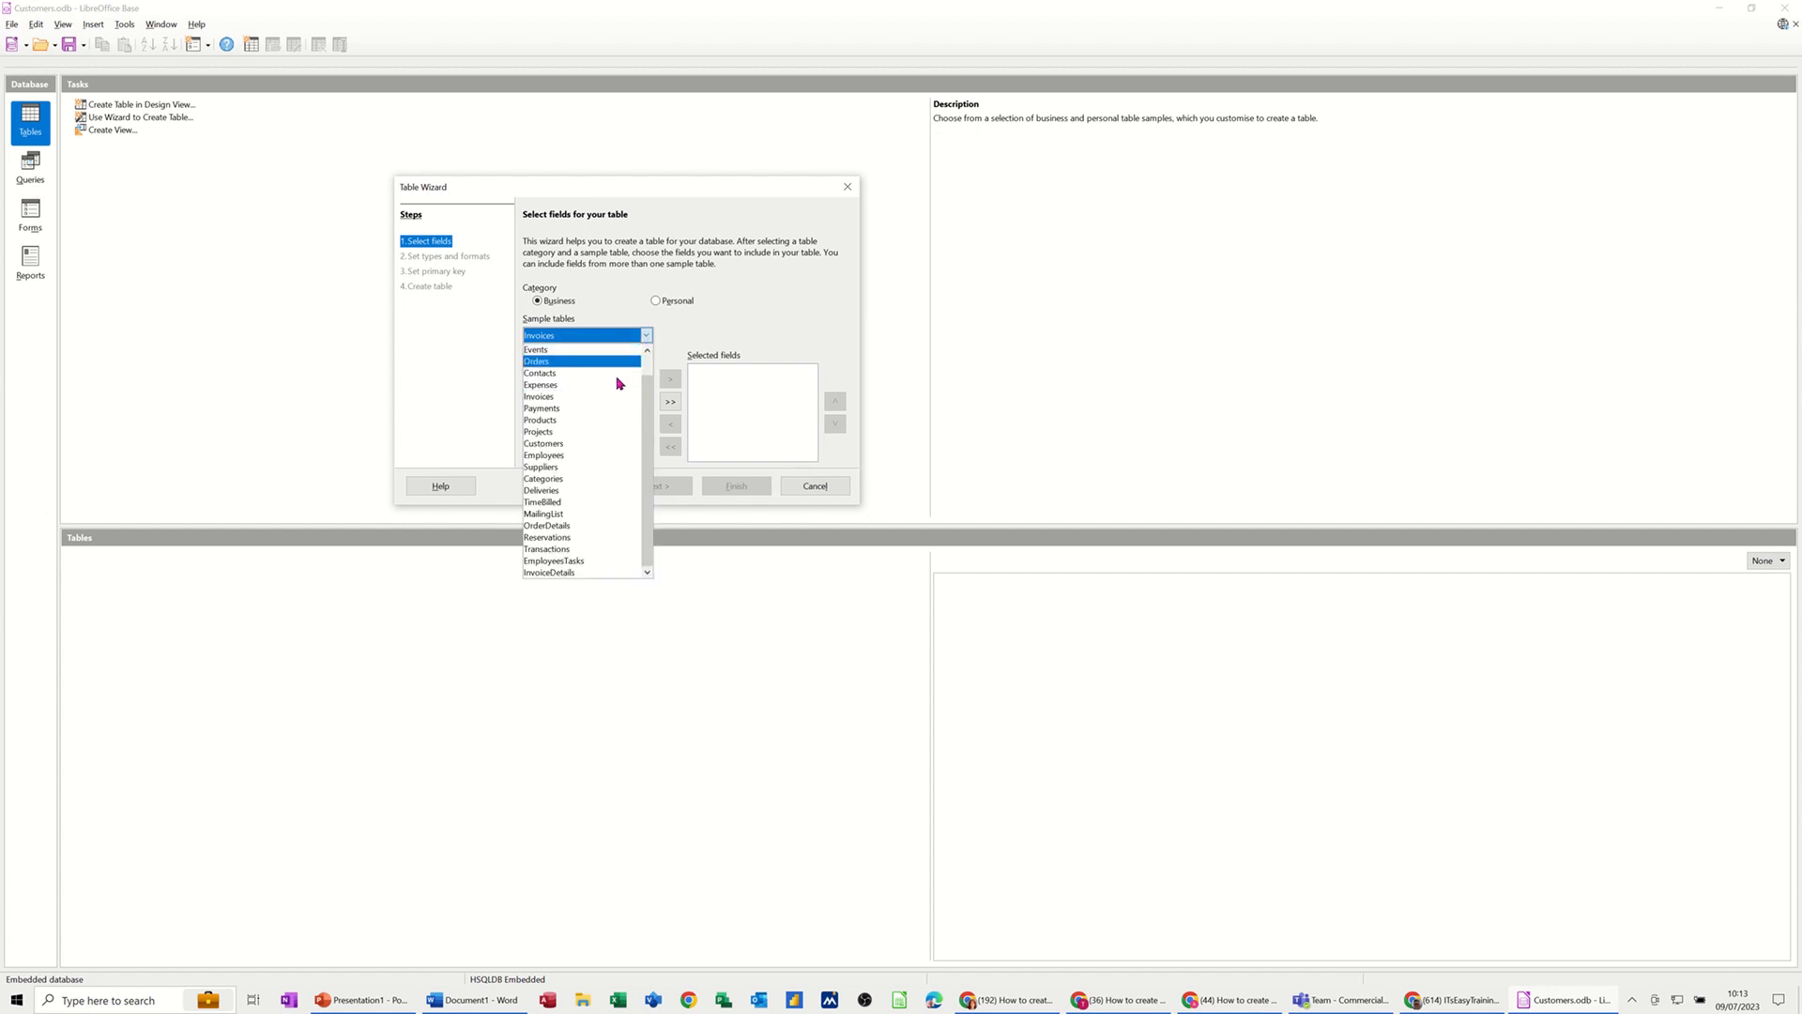
{"action": "left_click", "coordinate": [538, 445]}
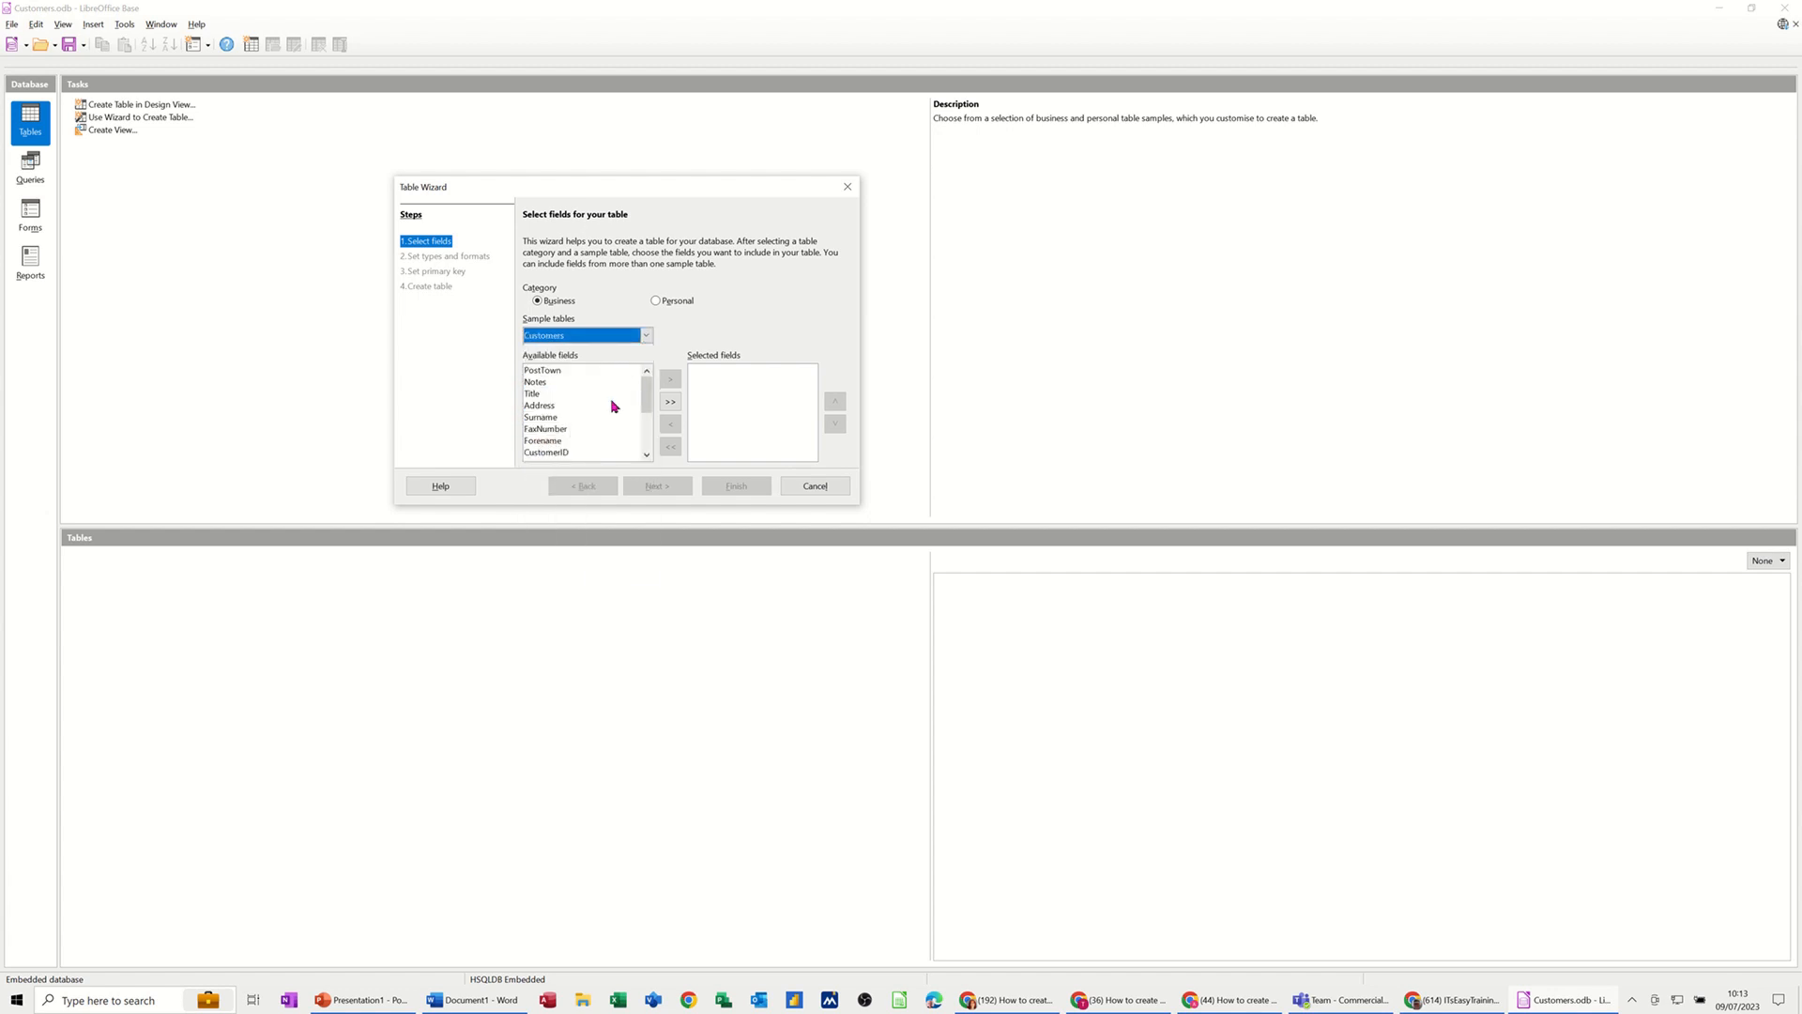
{"action": "mouse_move", "coordinate": [647, 392]}
{"action": "left_mouse_down"}
{"action": "mouse_move", "coordinate": [651, 451]}
{"action": "mouse_move", "coordinate": [648, 404]}
{"action": "left_mouse_up"}
{"action": "left_click", "coordinate": [539, 454]}
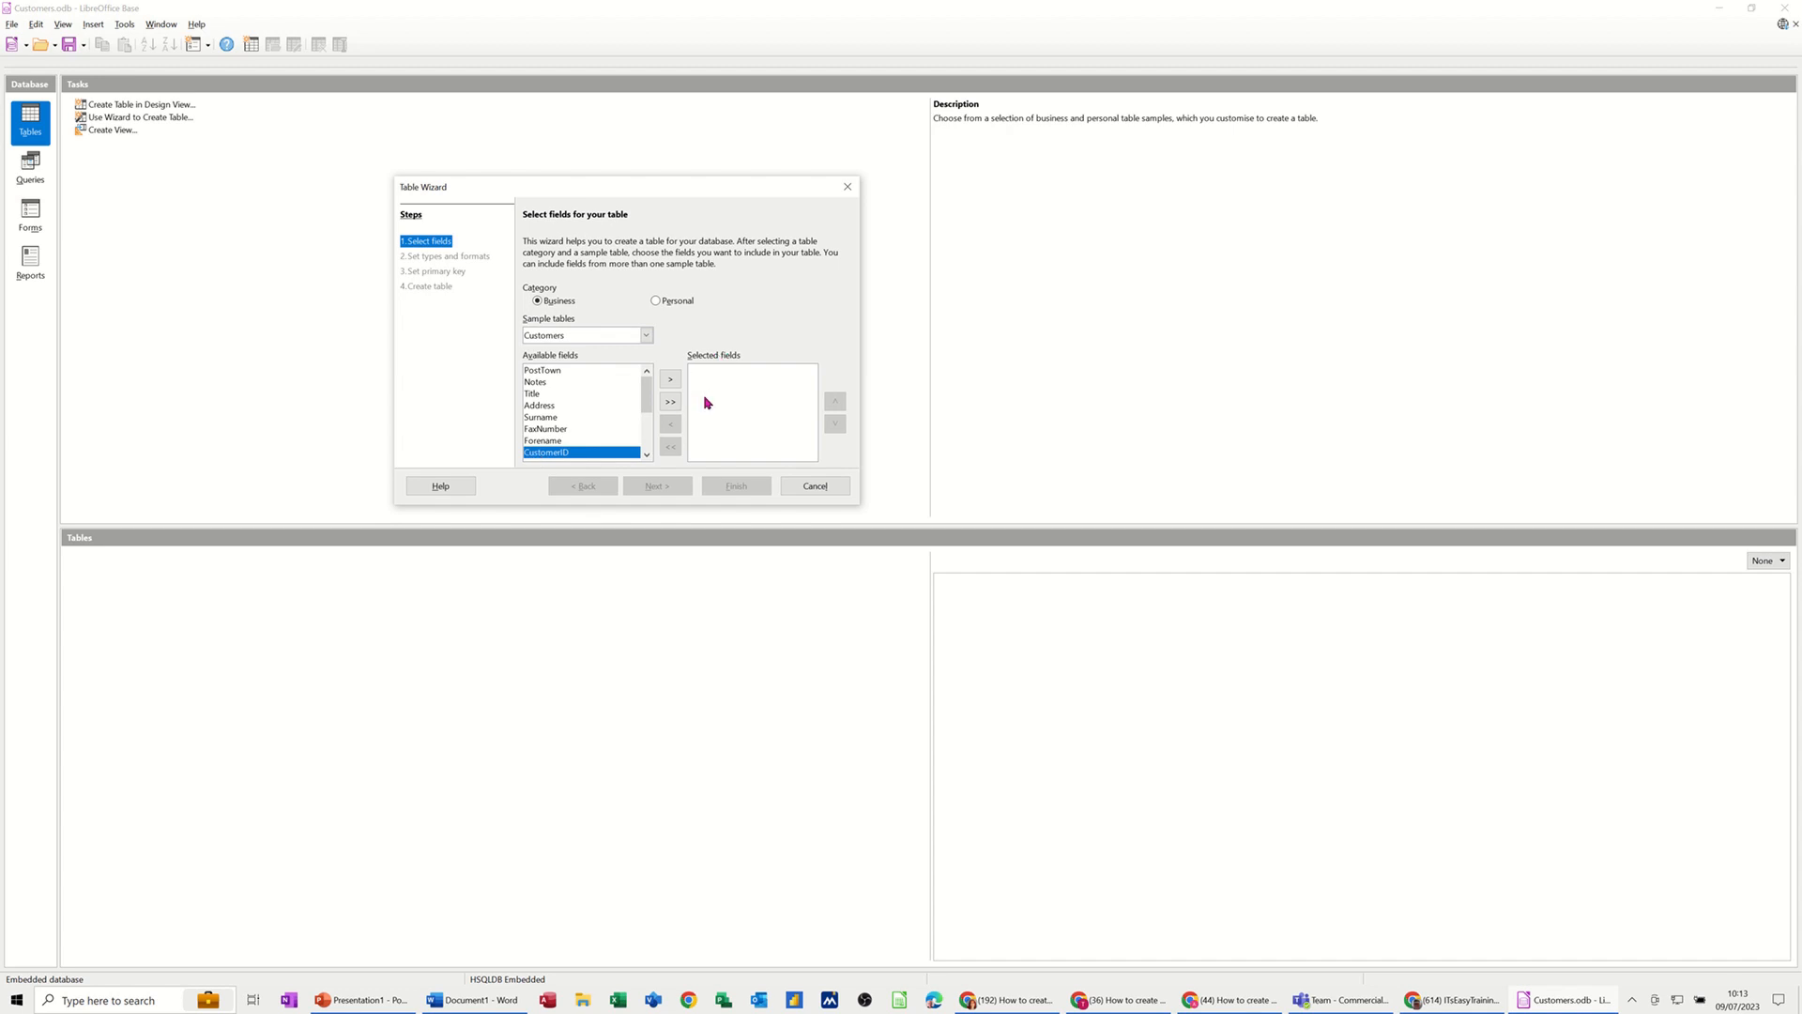
{"action": "left_click", "coordinate": [670, 378]}
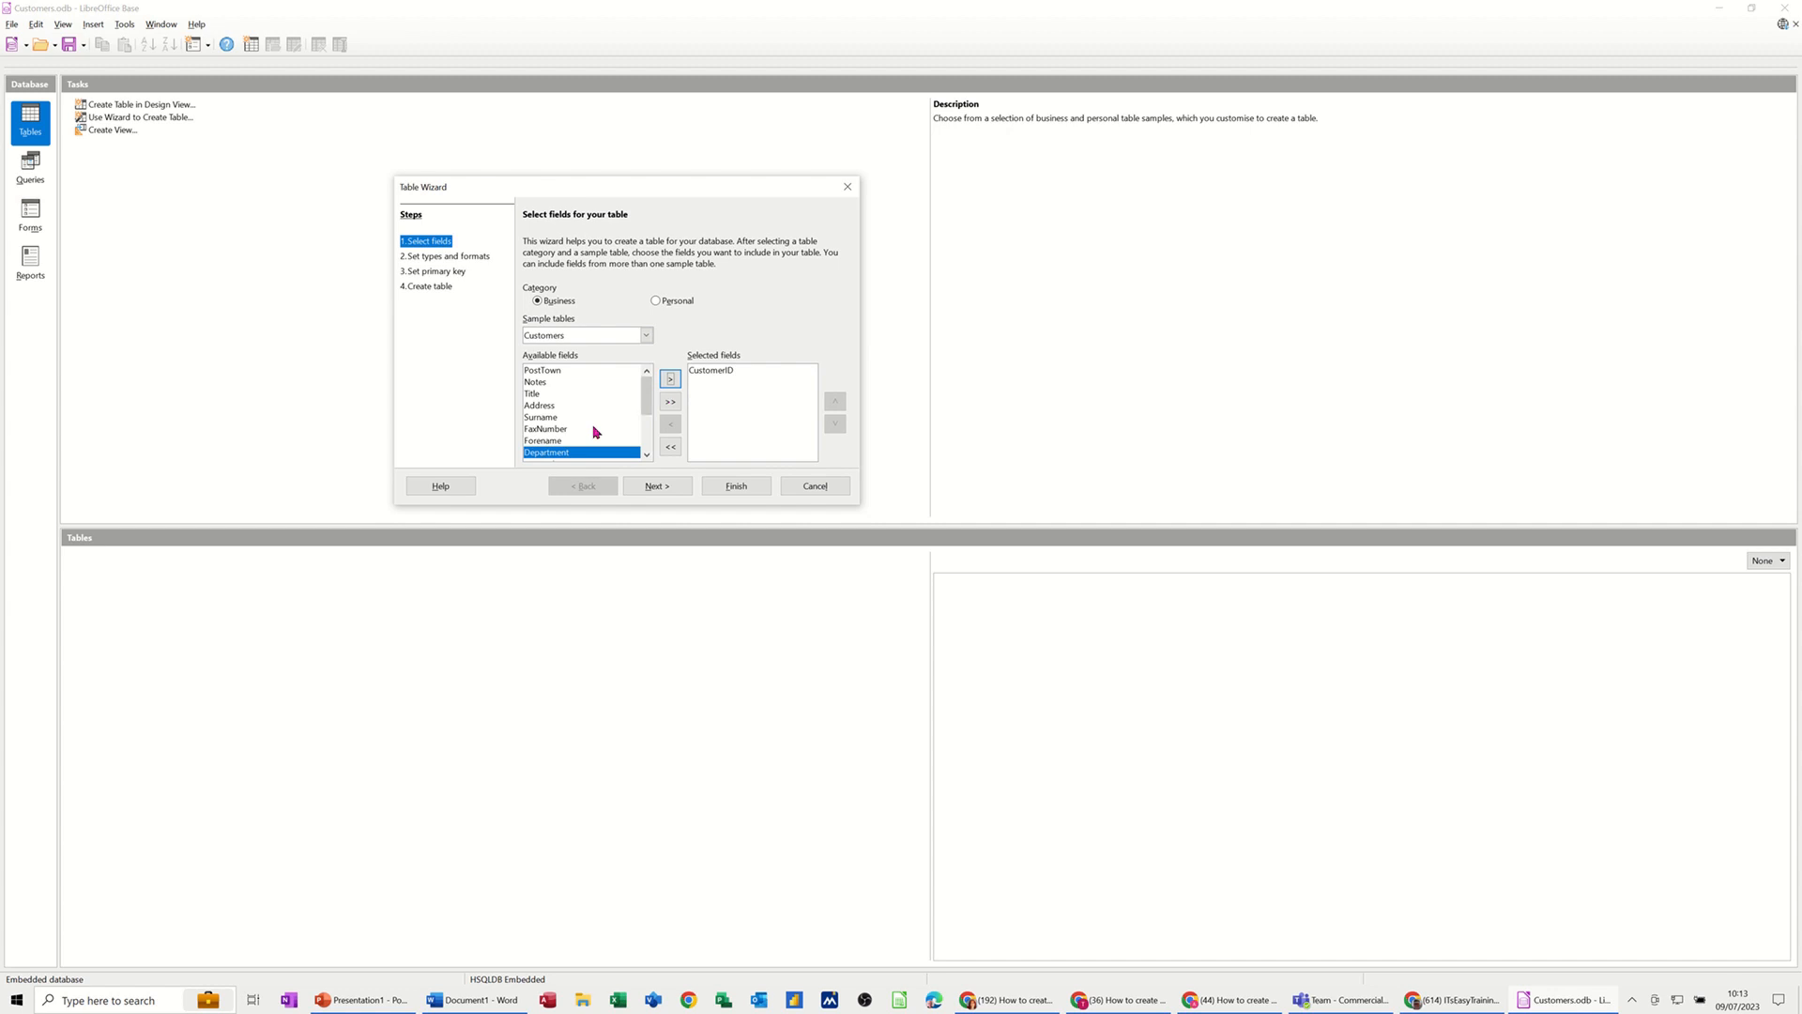
{"action": "double_click", "coordinate": [546, 441]}
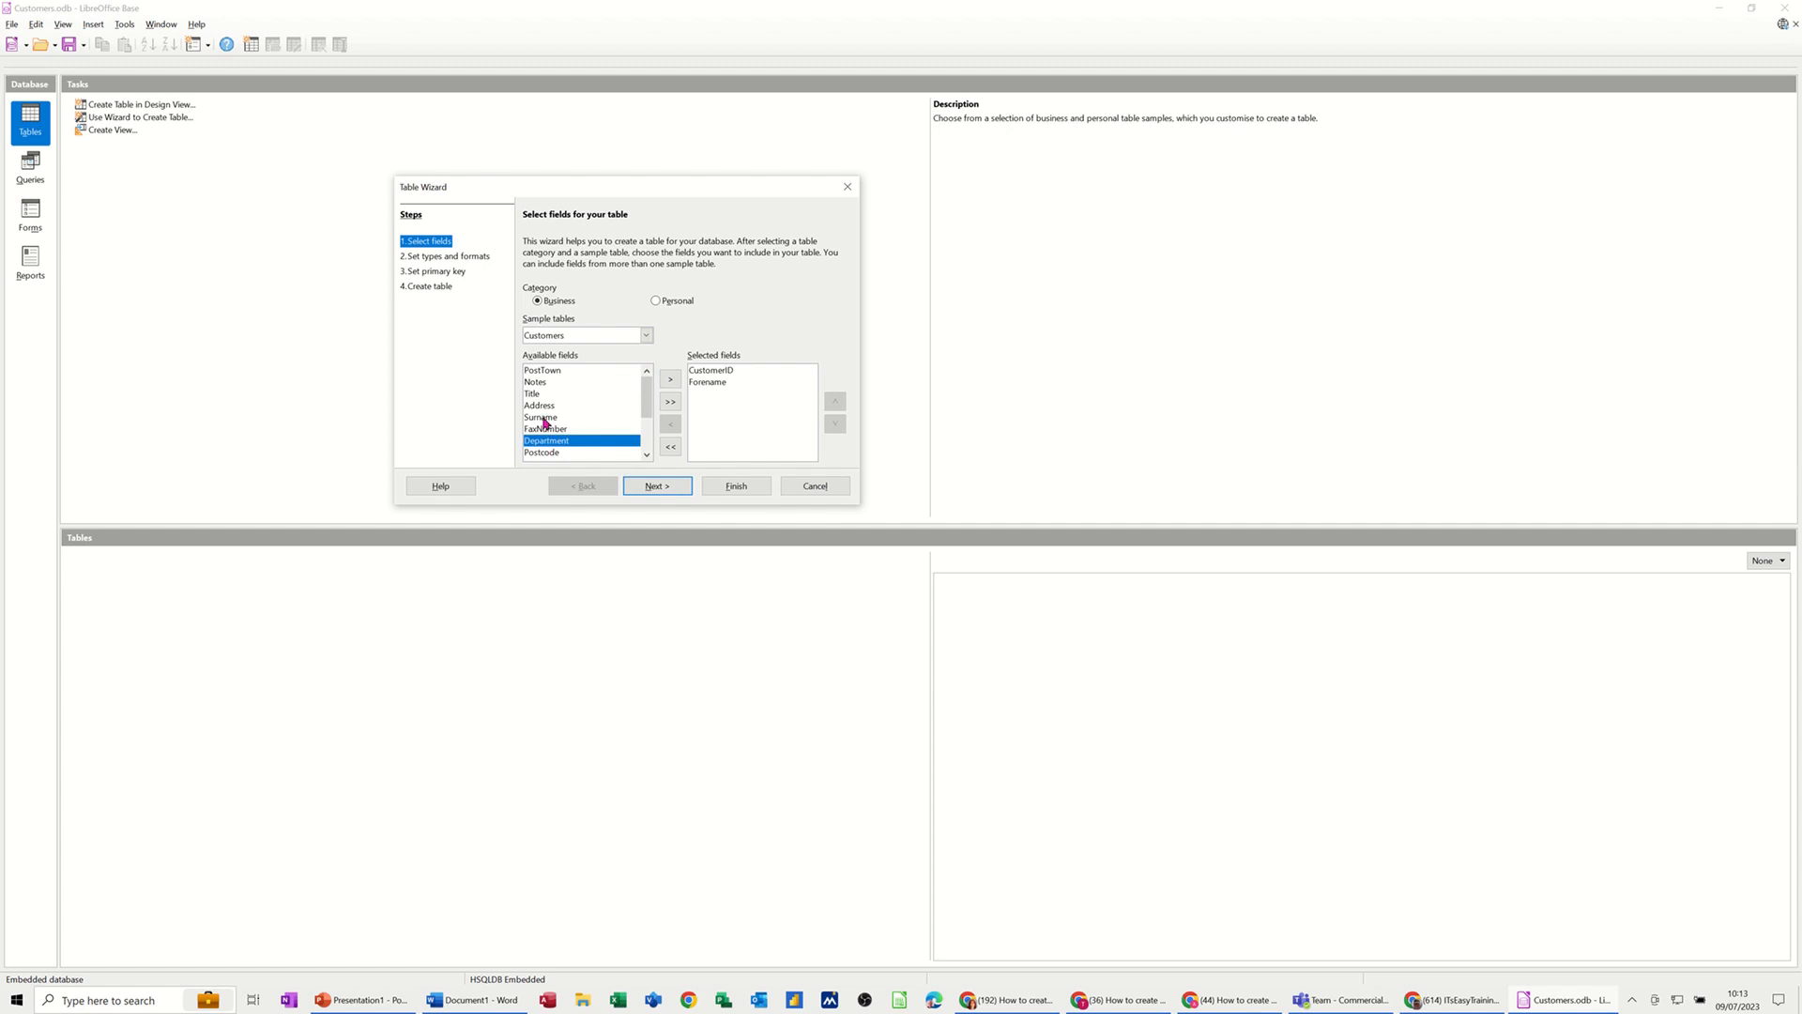
{"action": "double_click", "coordinate": [544, 418]}
{"action": "double_click", "coordinate": [543, 405]}
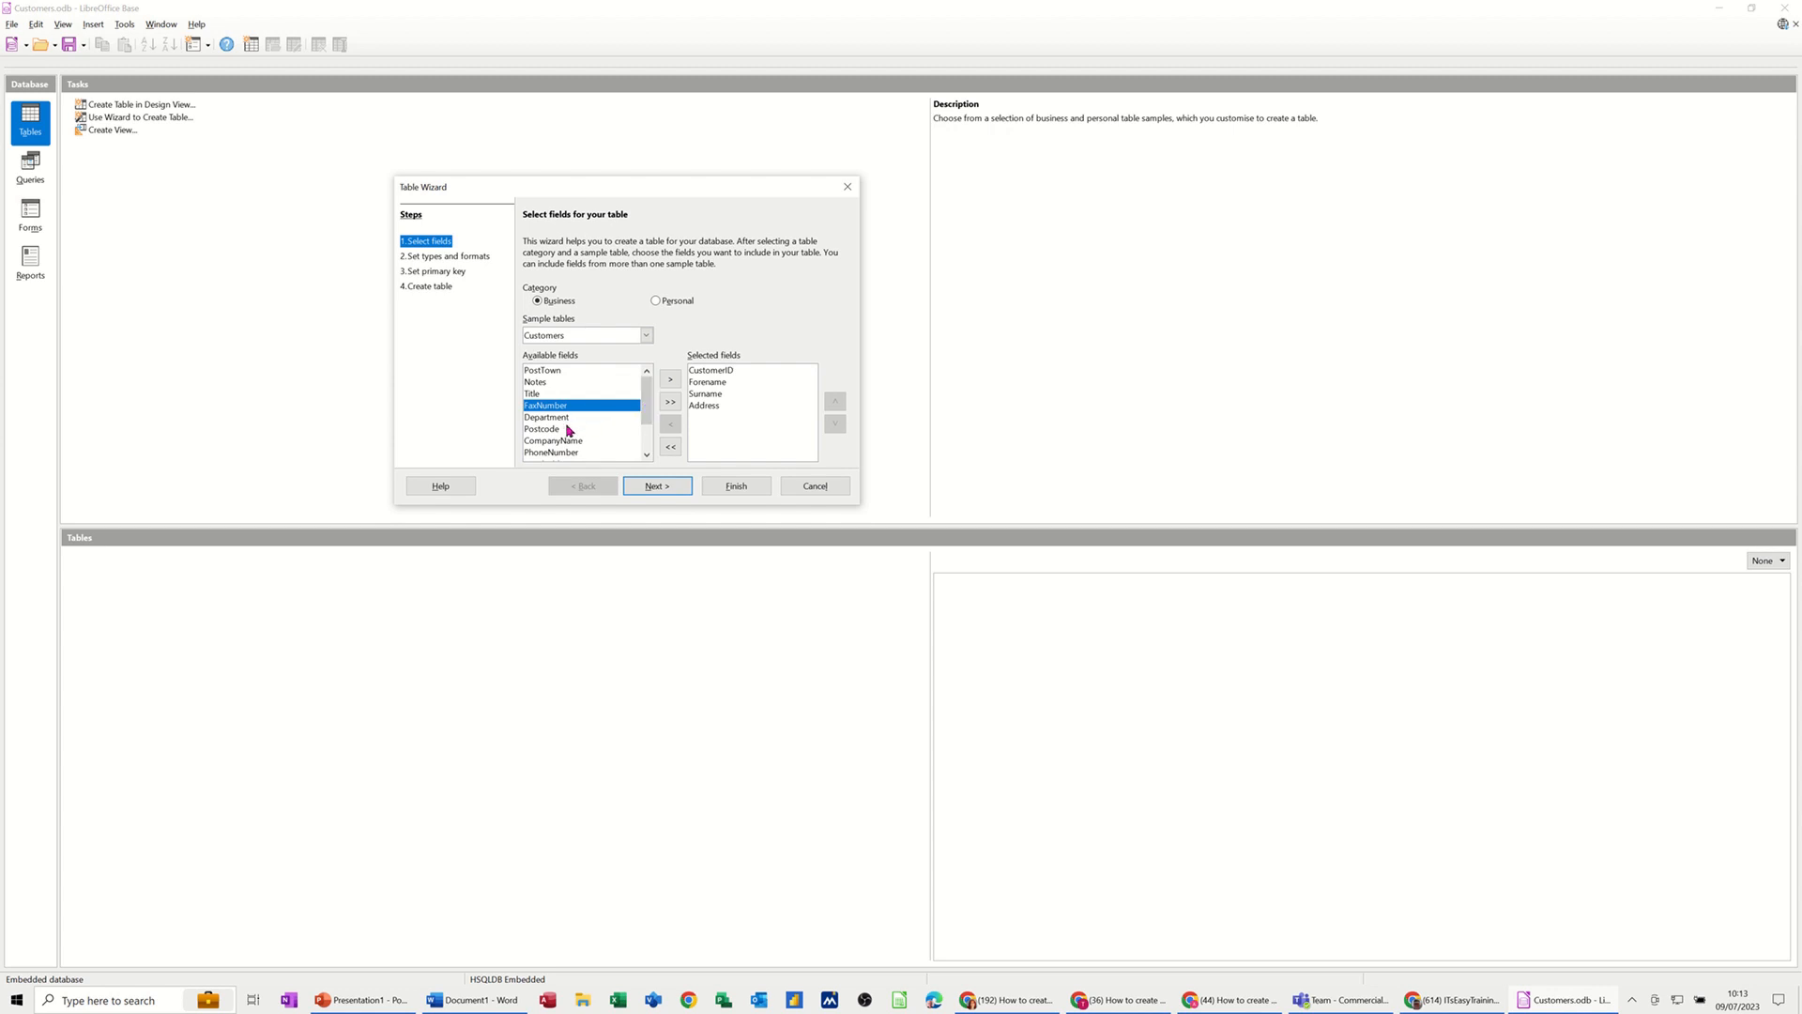
Step: Add the Postcode and EmailAddress fields to the table and proceed to the field types and formats
{"action": "left_click_drag", "start_coordinate": [646, 398], "coordinate": [646, 429]}
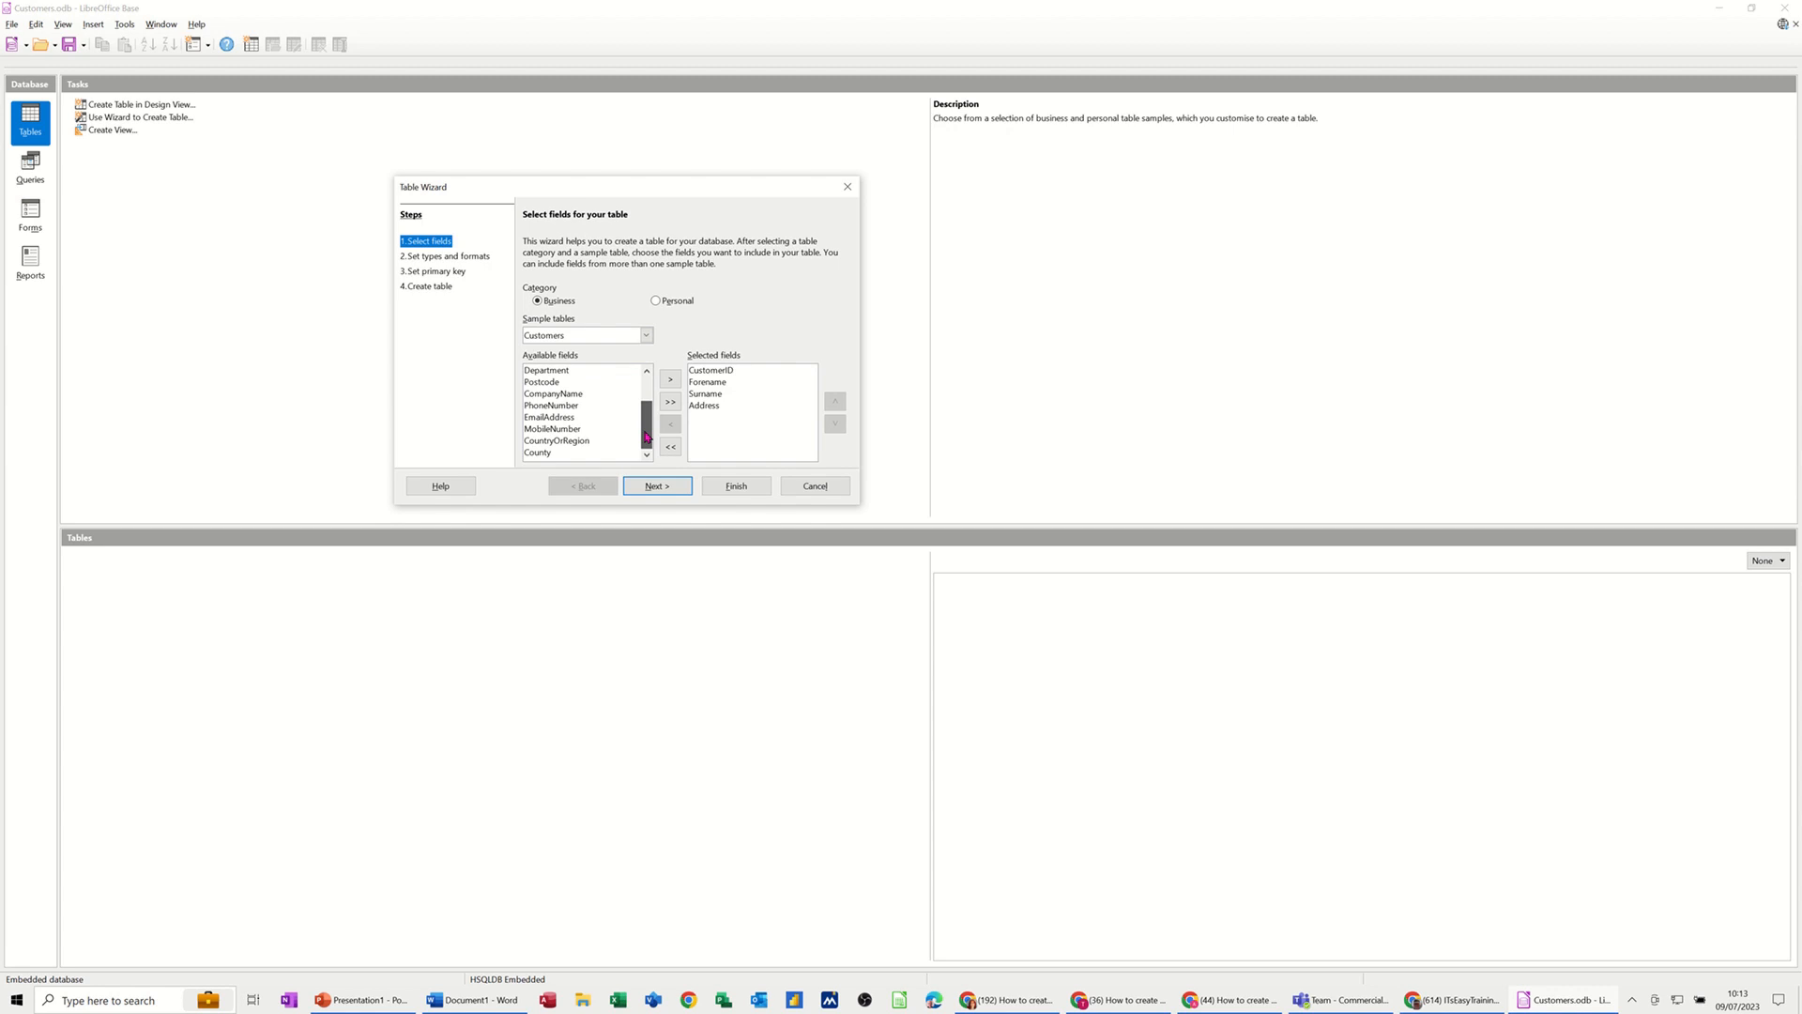
{"action": "left_click_drag", "start_coordinate": [646, 438], "coordinate": [646, 401]}
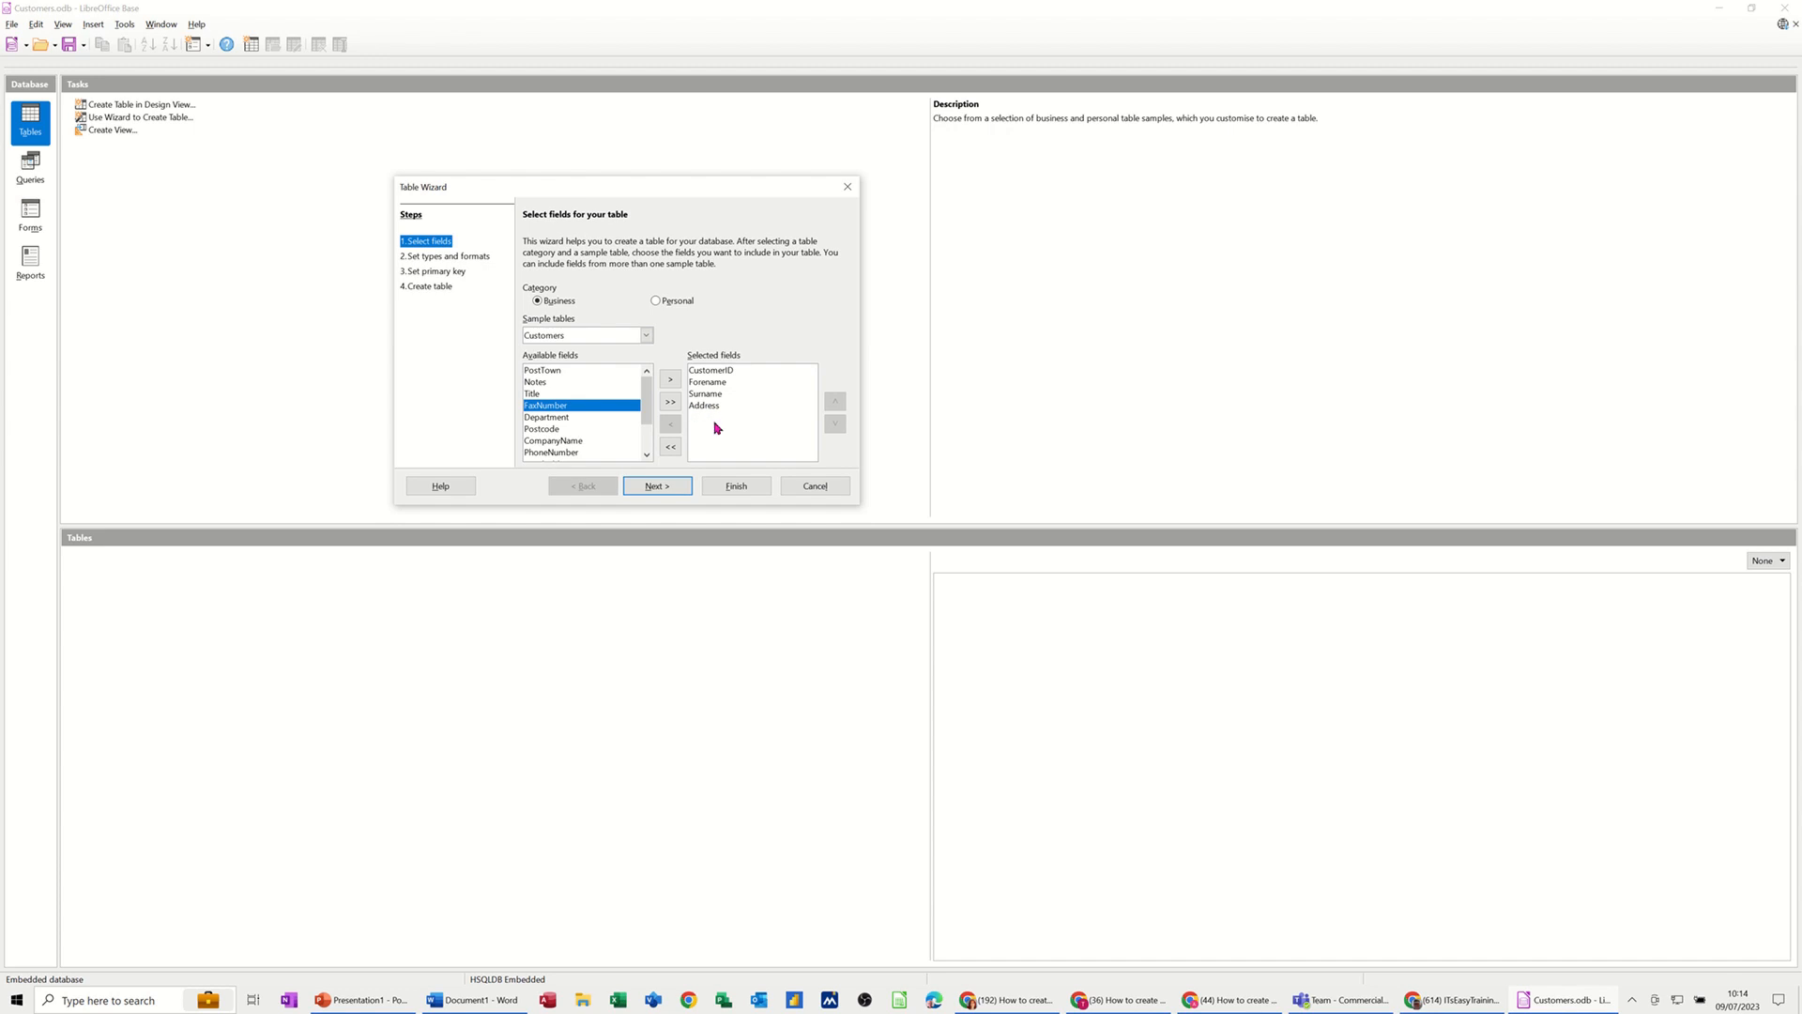
{"action": "double_click", "coordinate": [551, 429]}
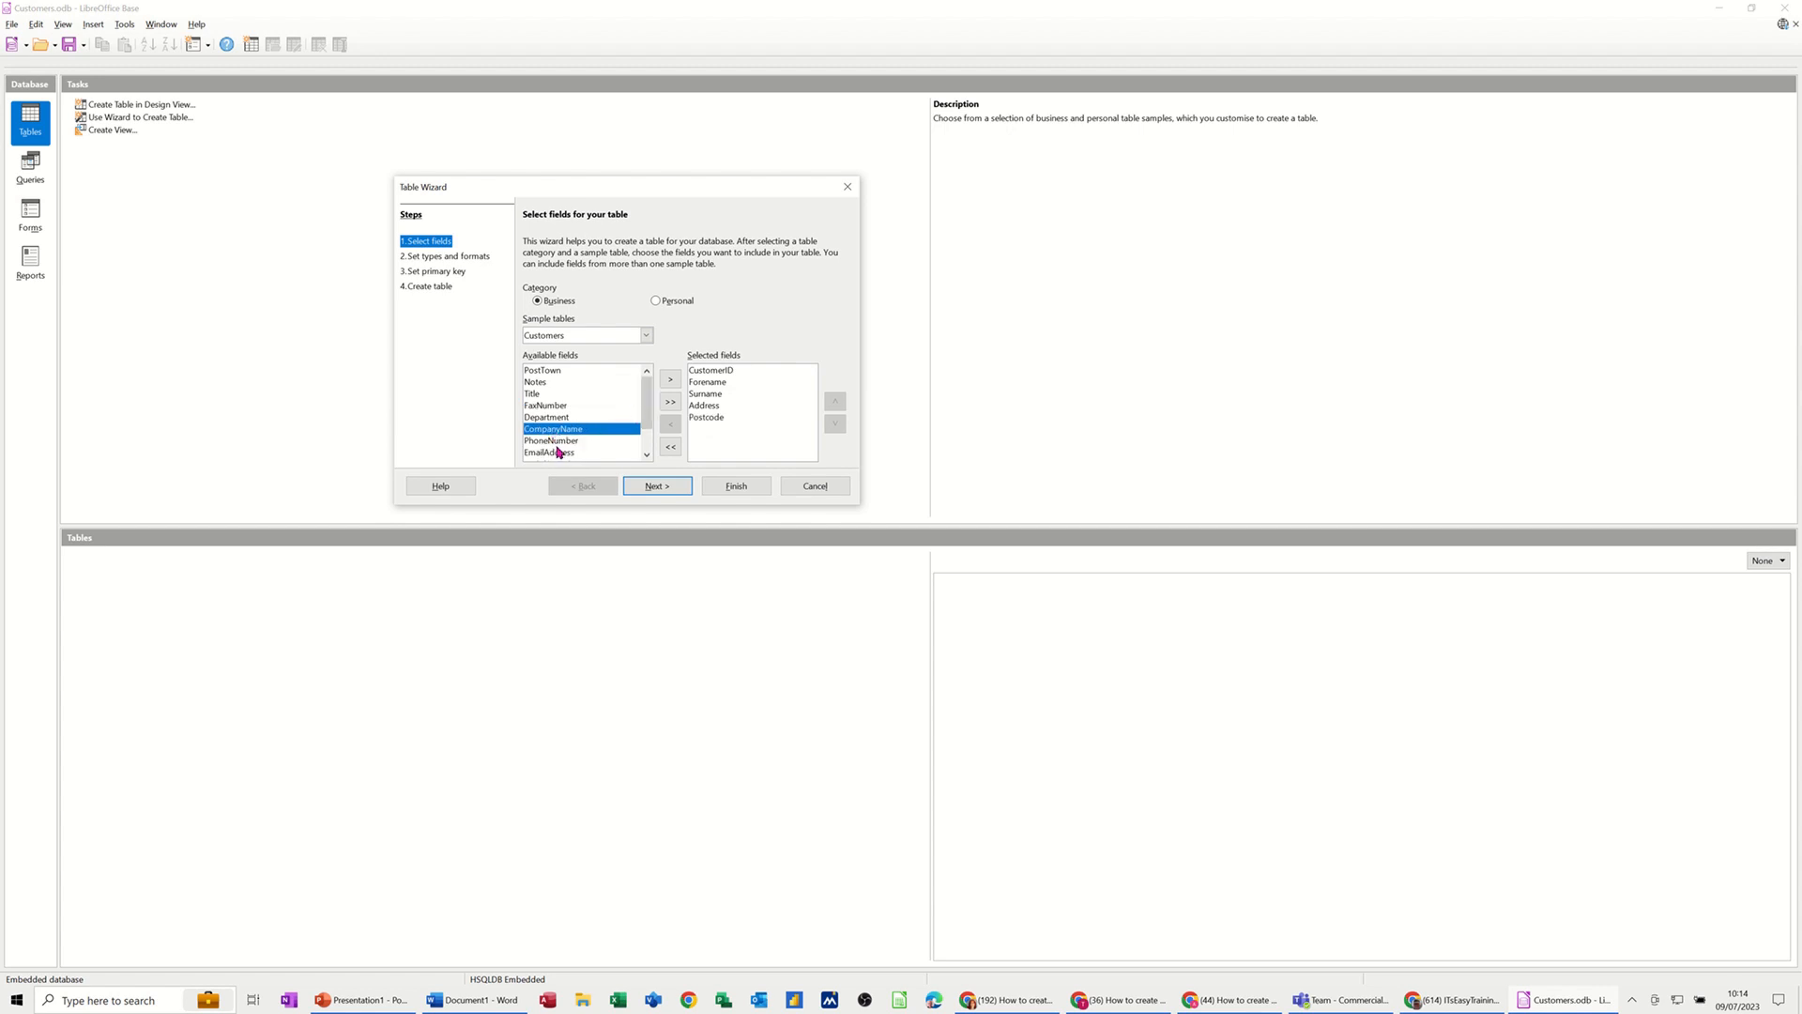
{"action": "double_click", "coordinate": [555, 452]}
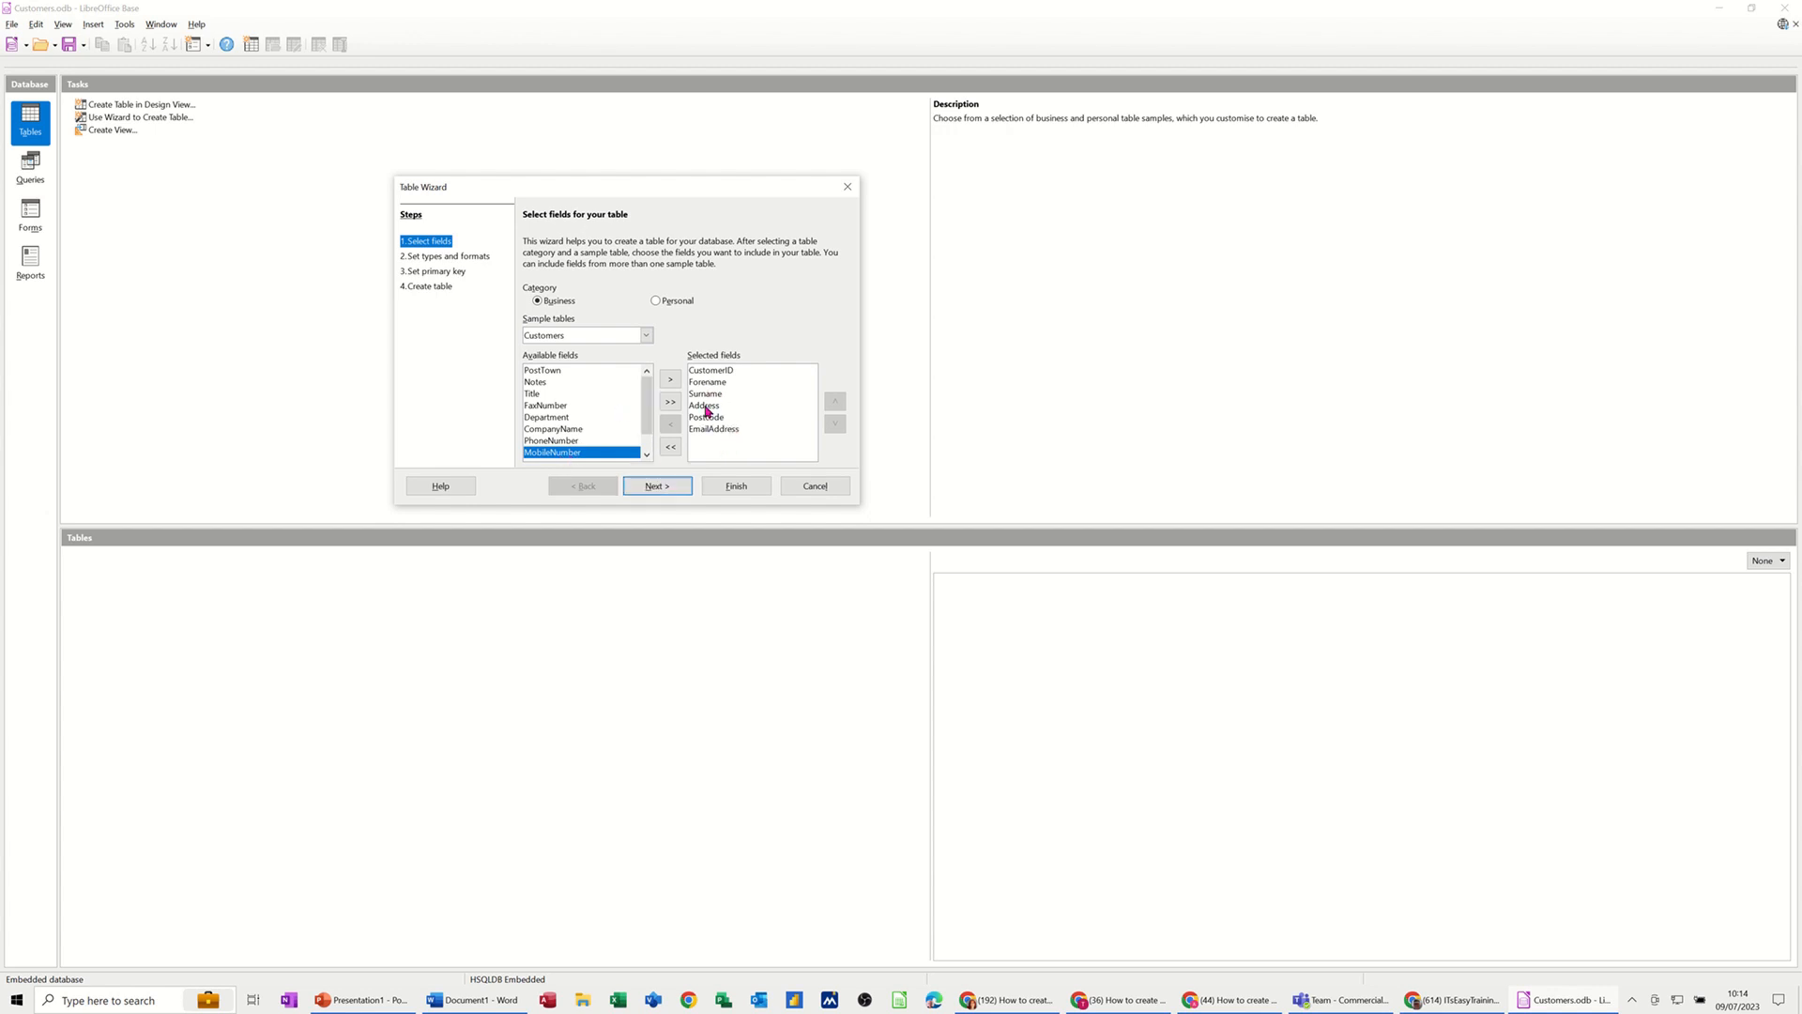
{"action": "left_click", "coordinate": [658, 490]}
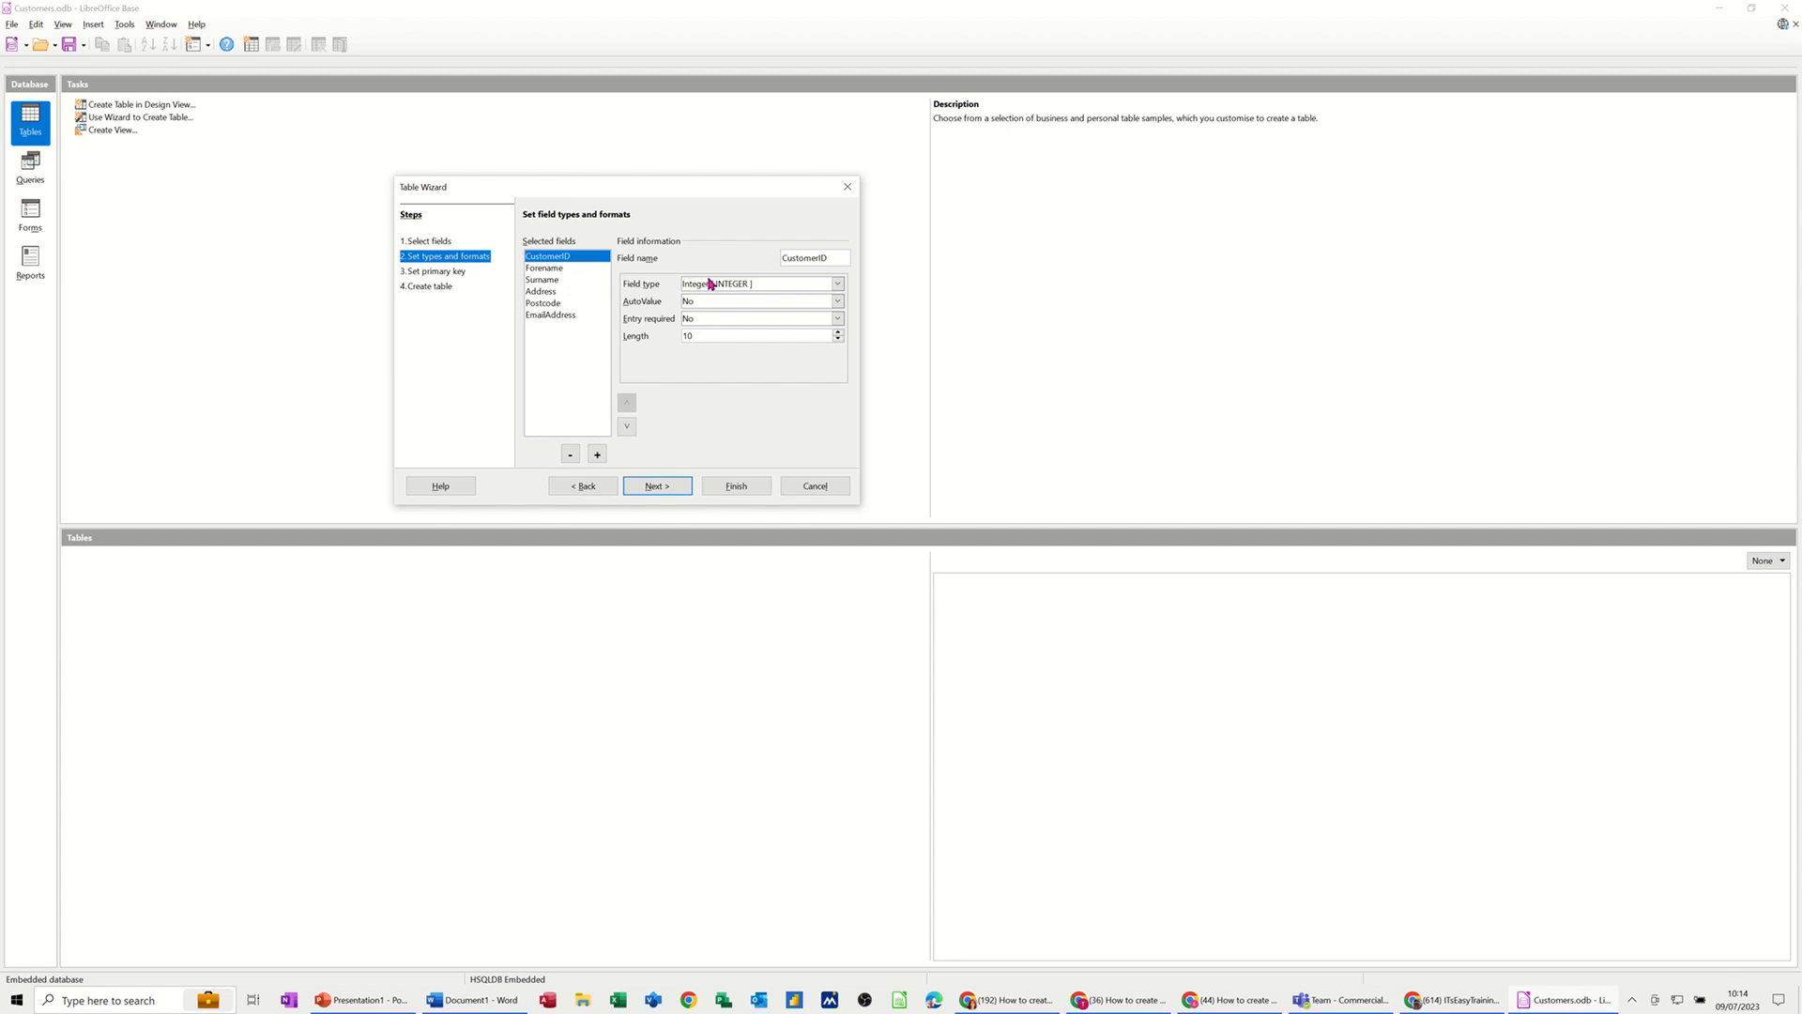
Step: Set the CustomerID field's AutoValue to Yes and its auto-increment statement to 1
{"action": "left_click", "coordinate": [838, 284]}
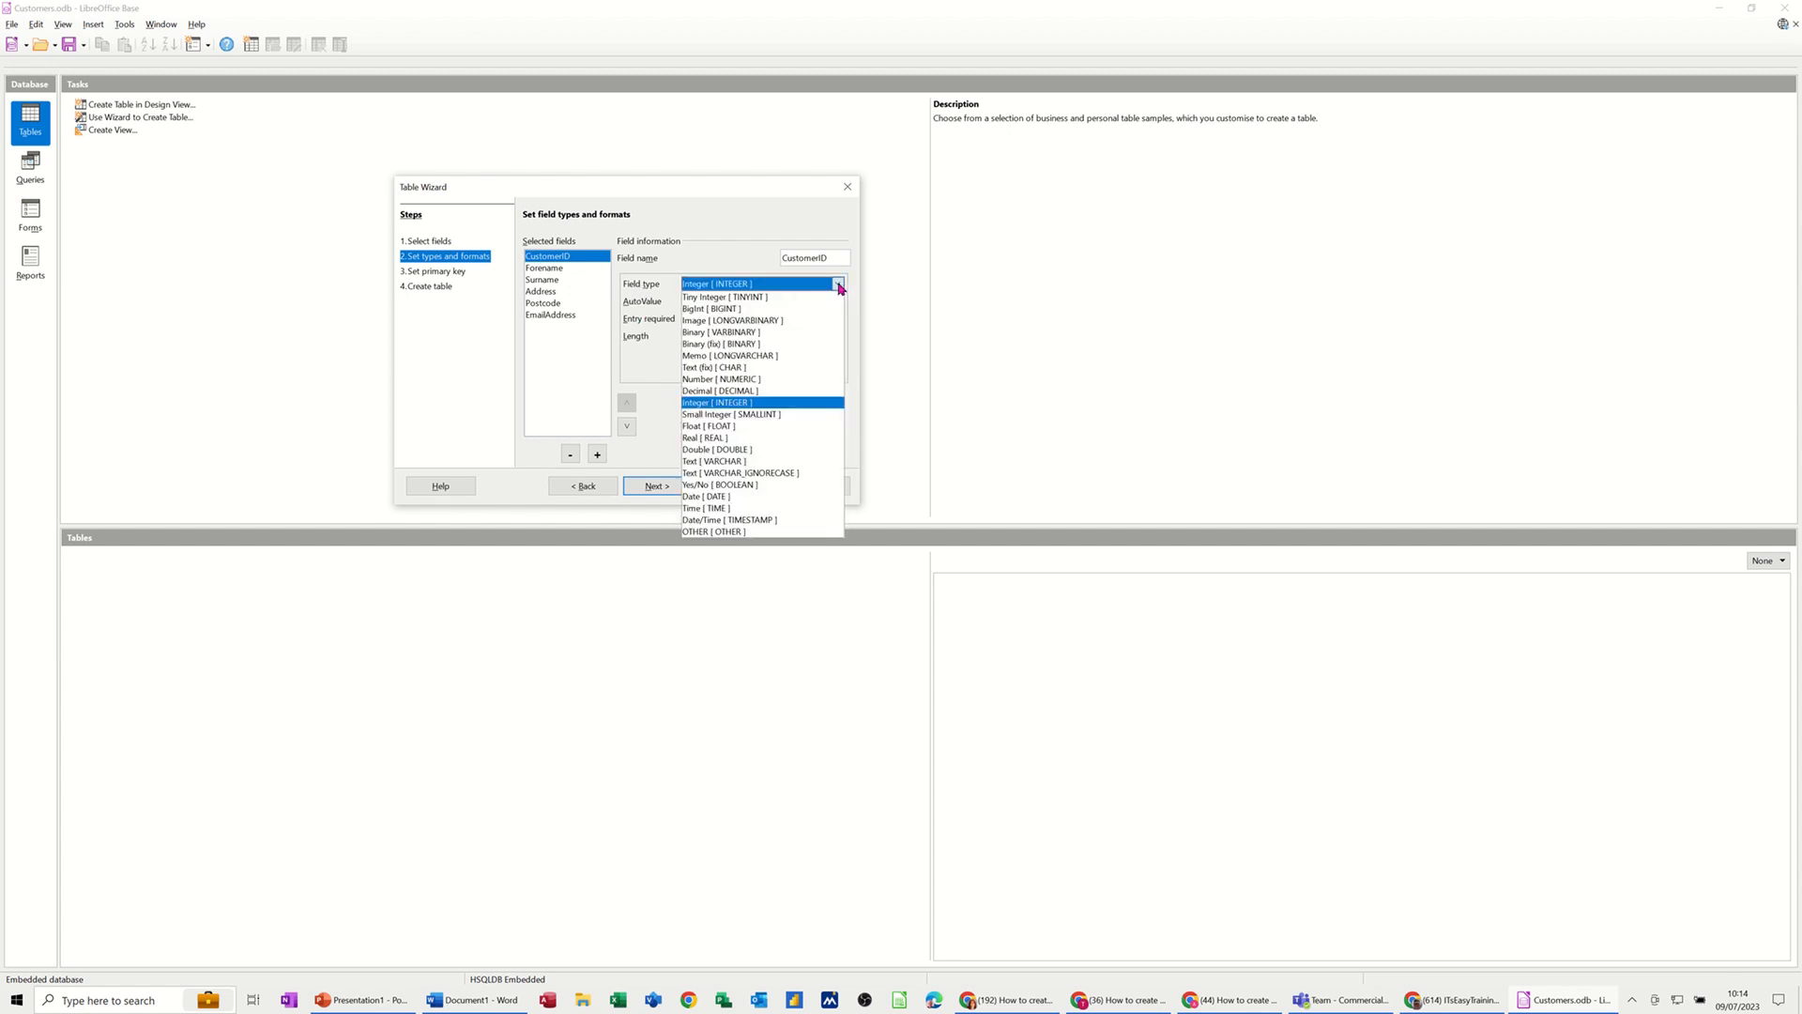
{"action": "left_click", "coordinate": [838, 285]}
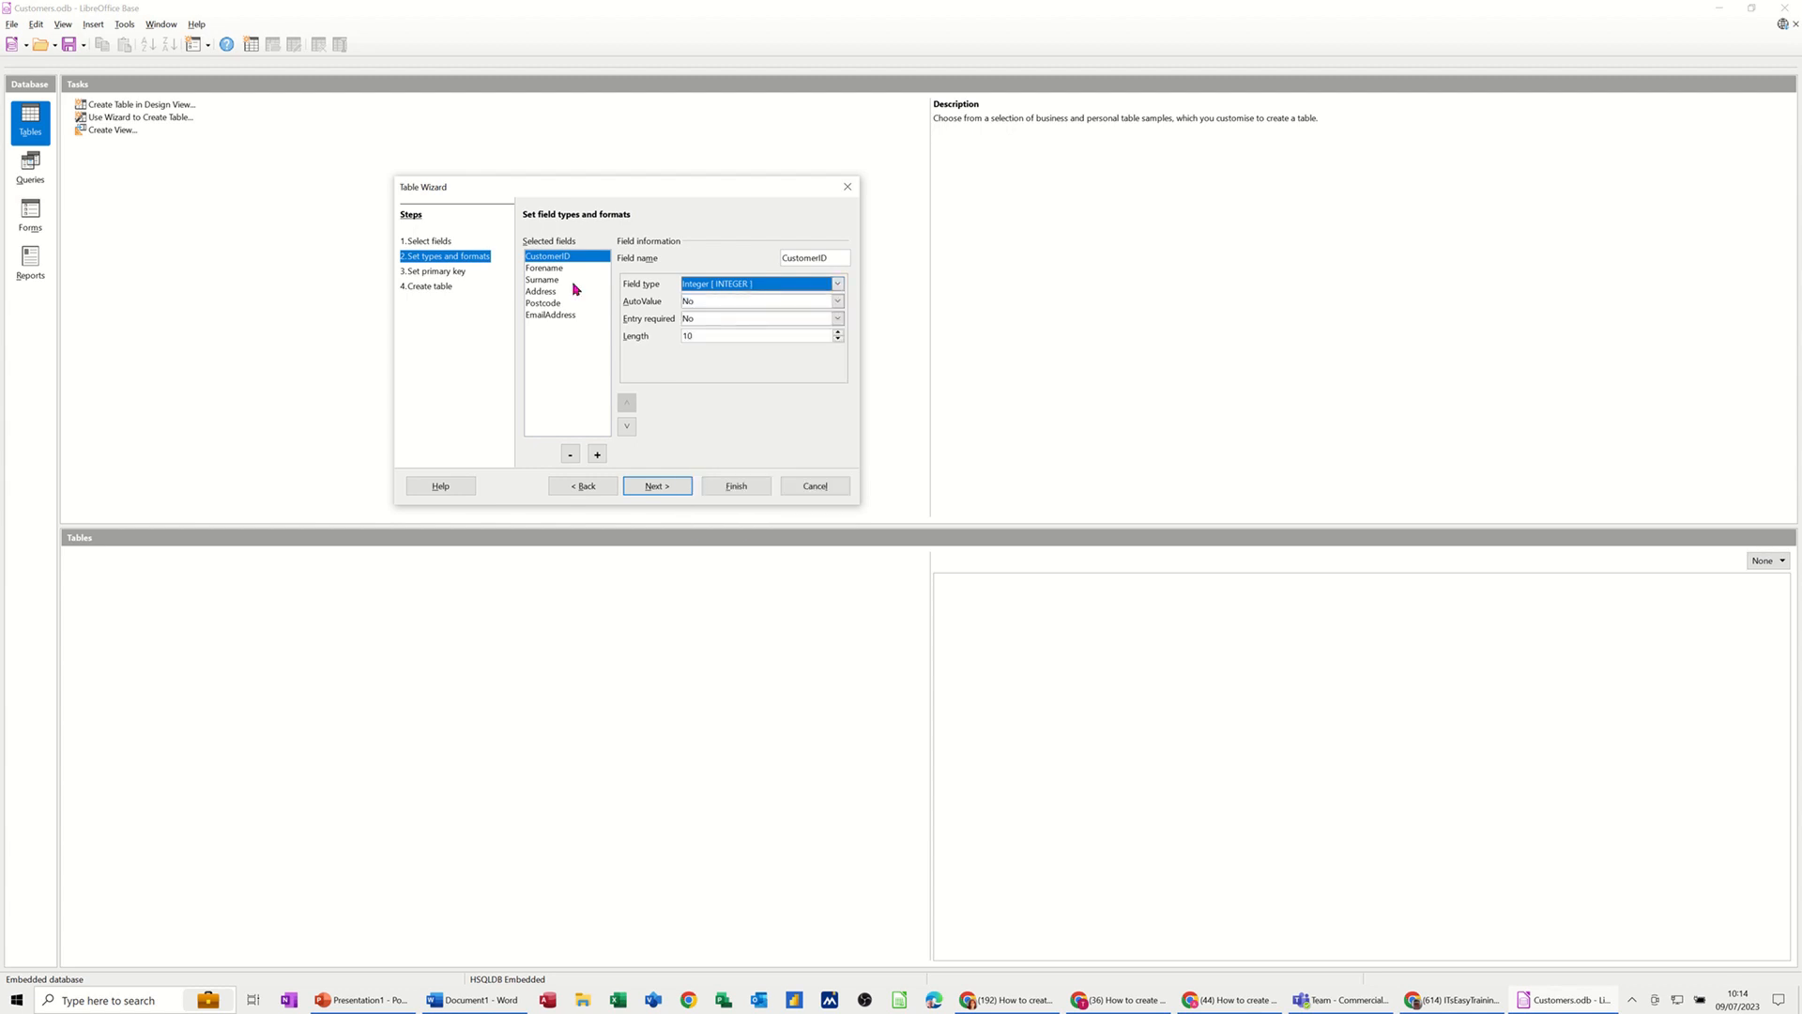
{"action": "left_click", "coordinate": [708, 305]}
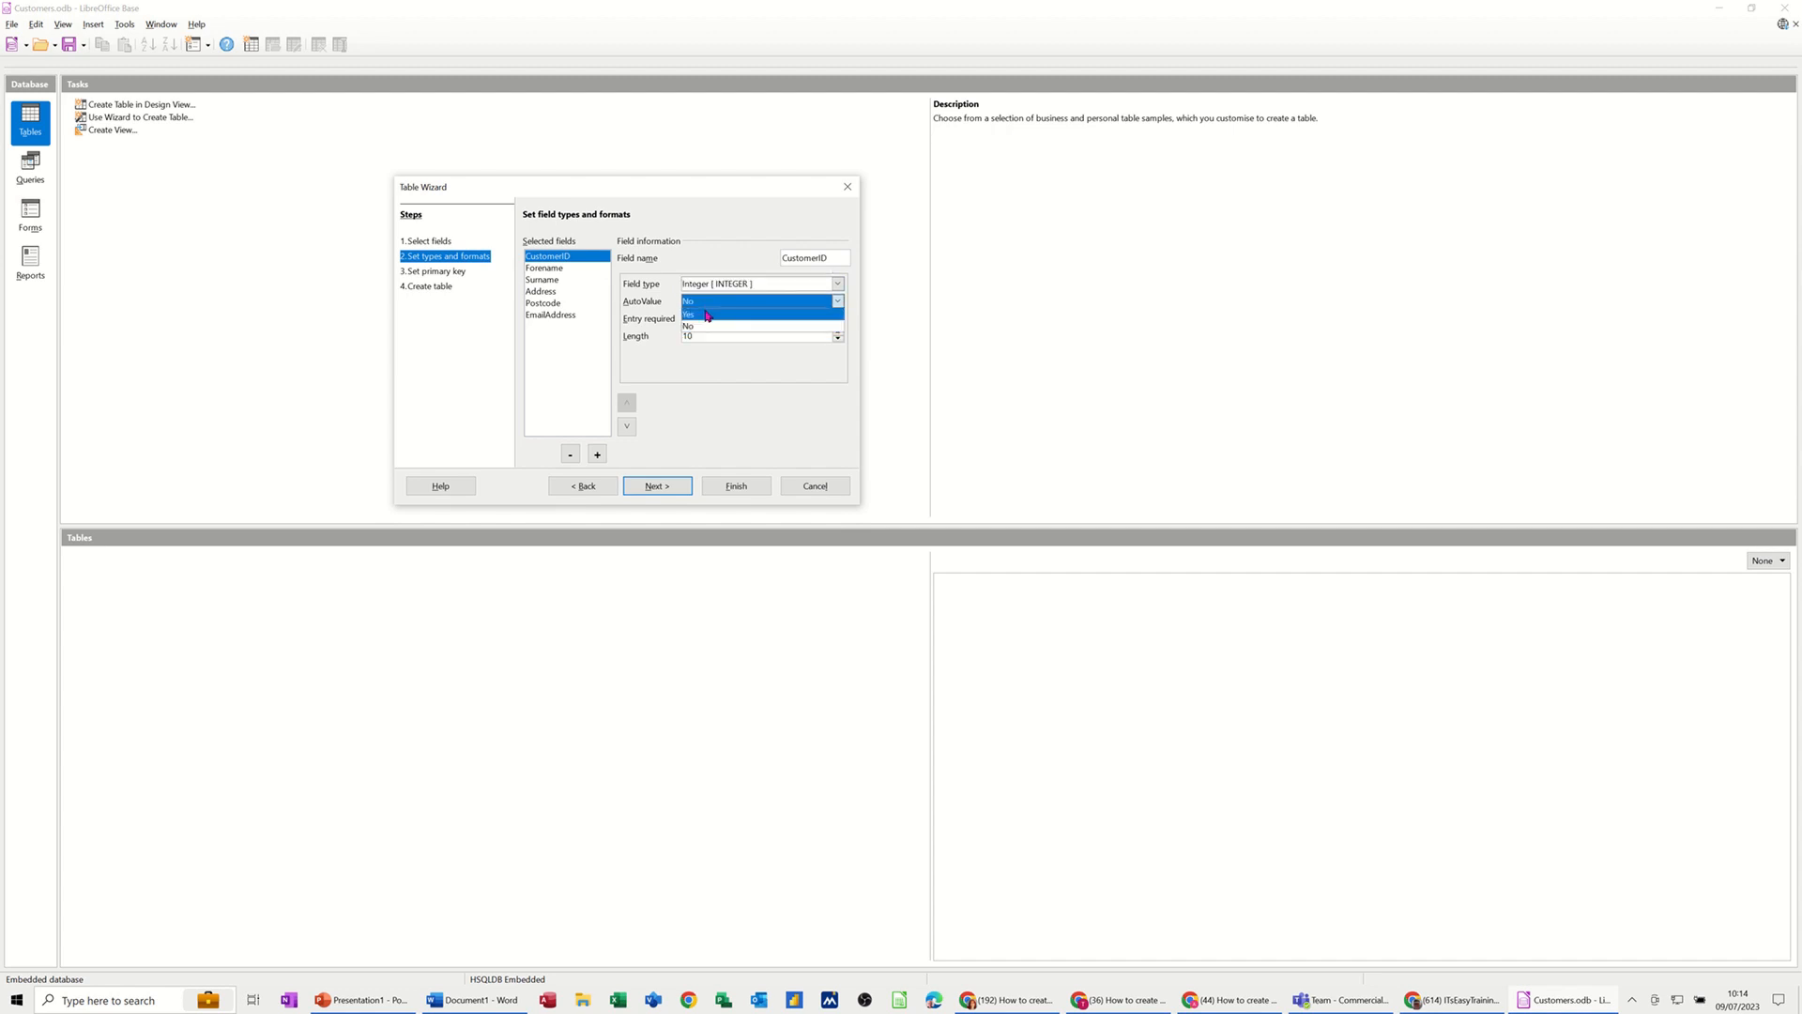
{"action": "left_click", "coordinate": [706, 315]}
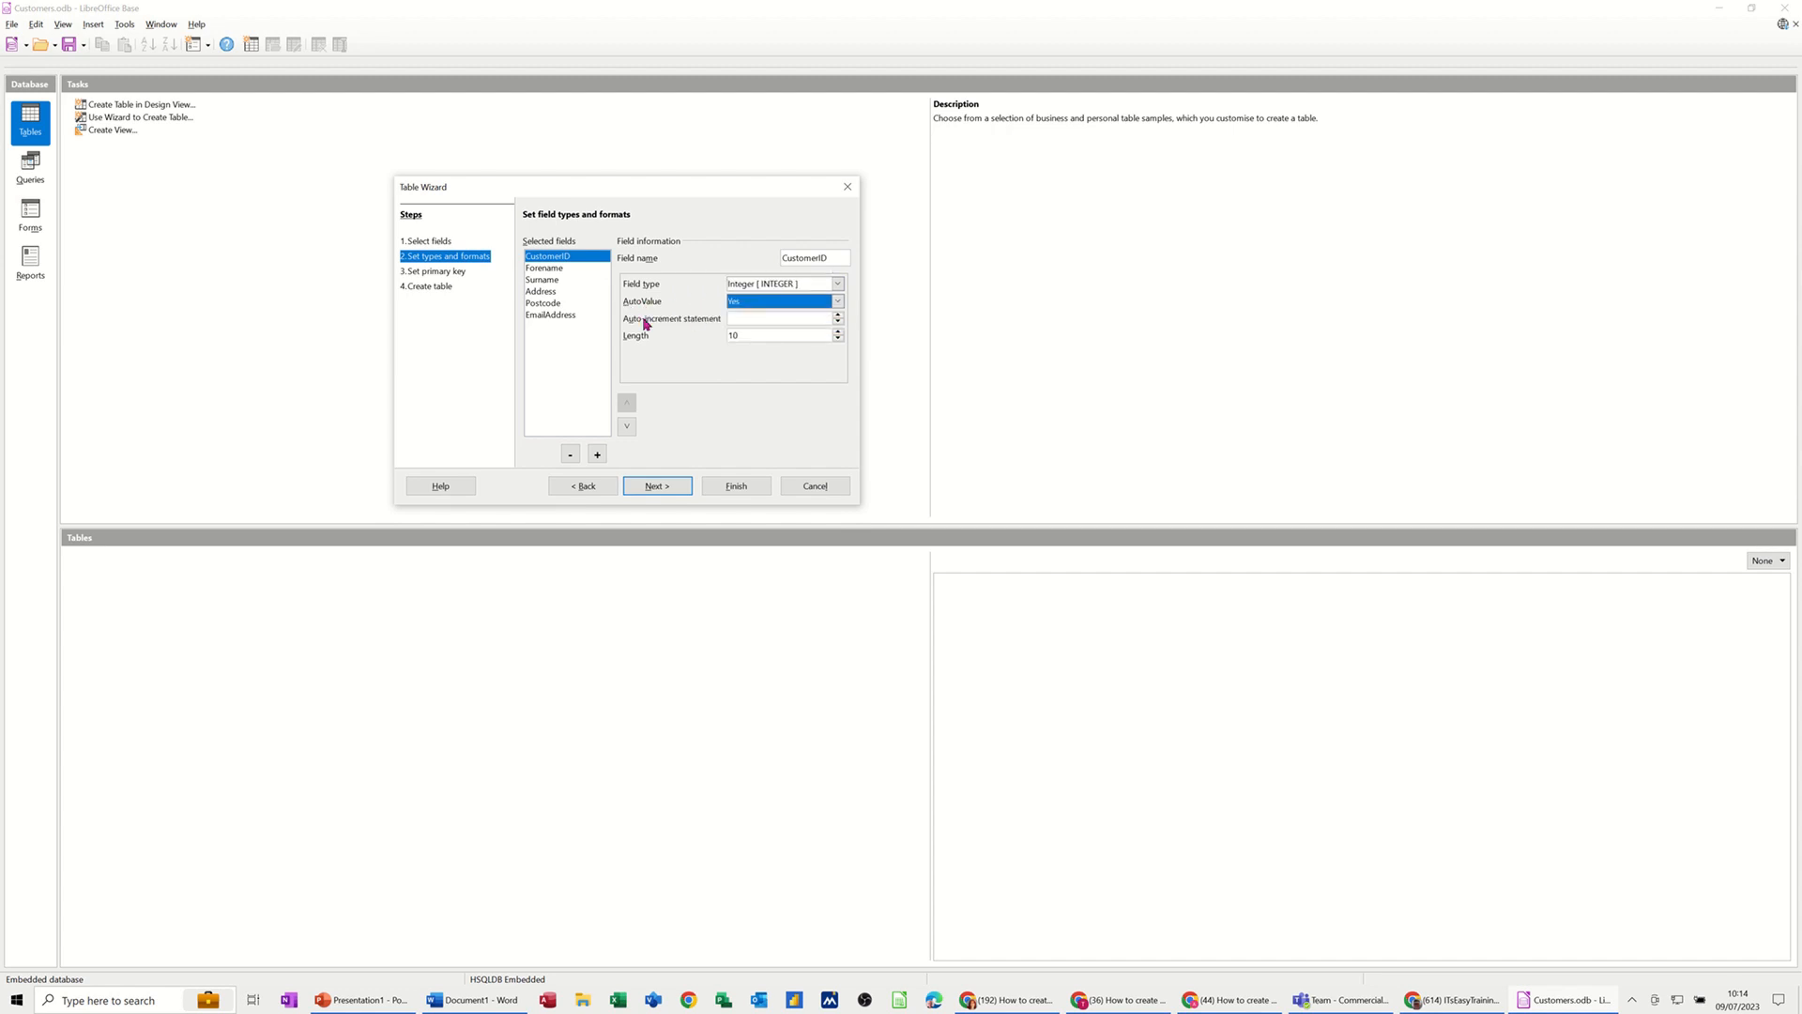
{"action": "left_click", "coordinate": [779, 318]}
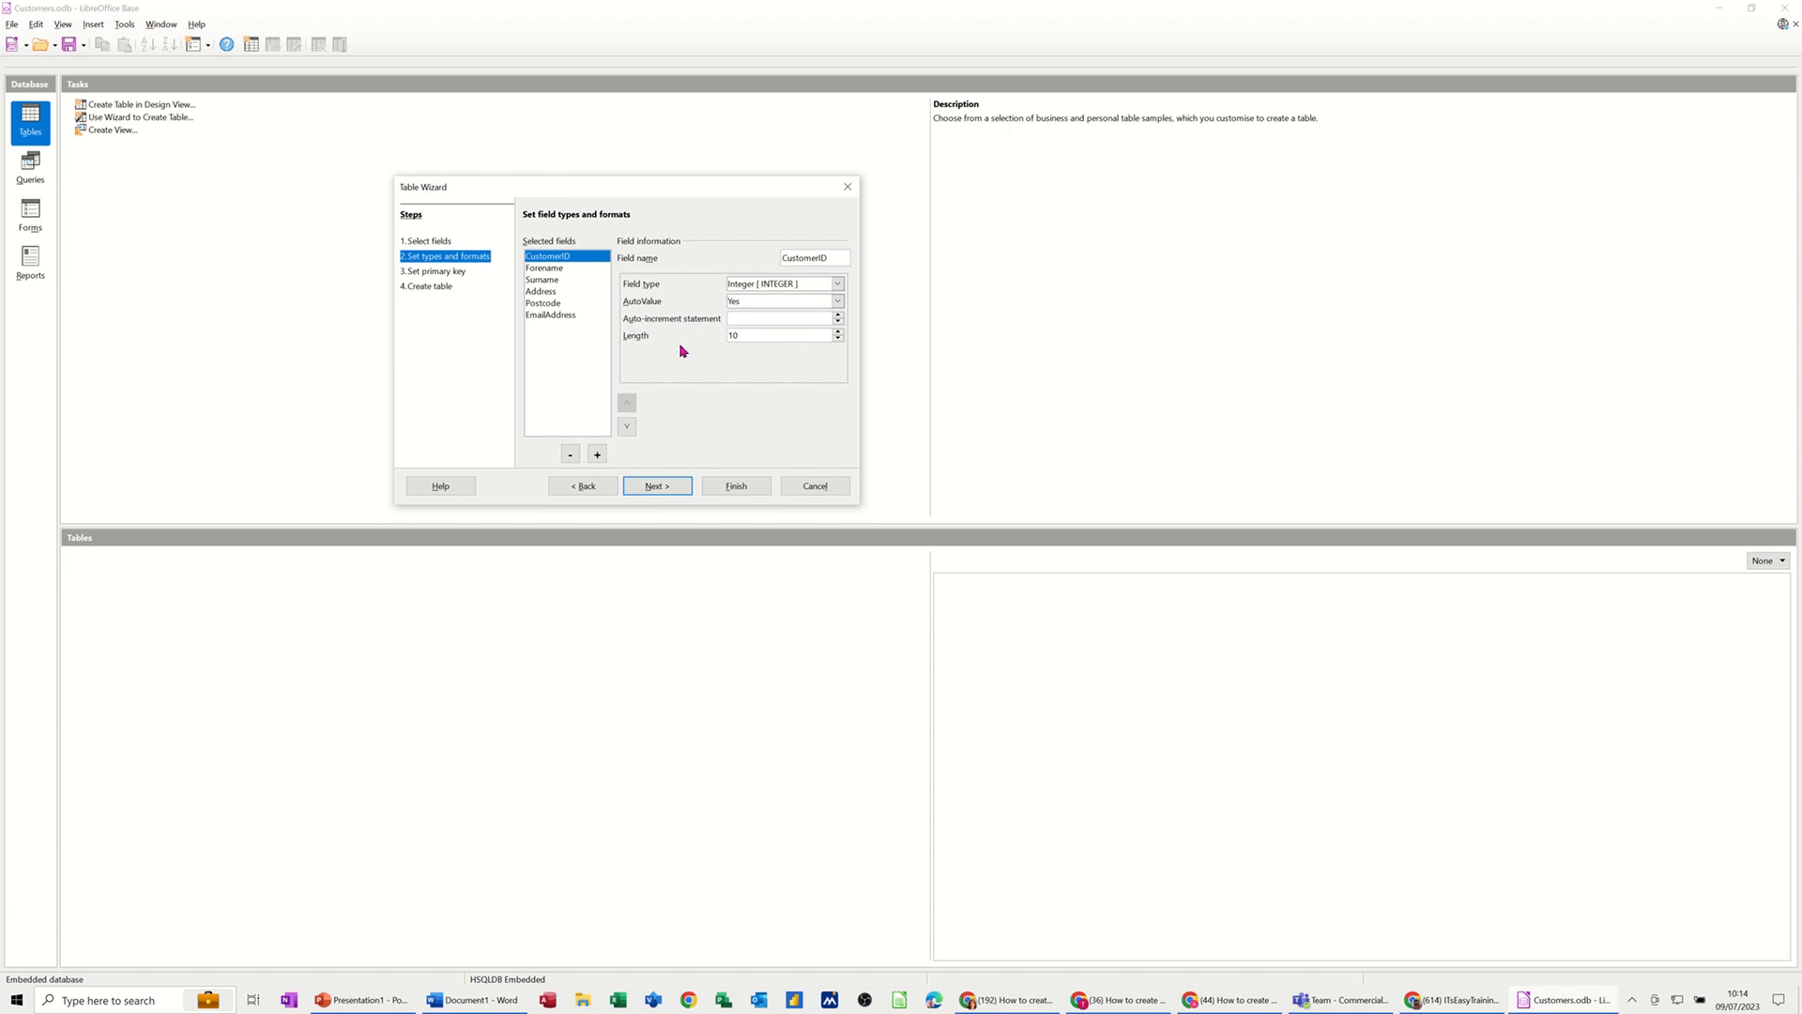
{"action": "type", "text": "1"}
Step: Review the type, entry requirement and length of the Forename, Surname, Address, Postcode and EmailAddress fields
{"action": "left_click", "coordinate": [558, 269]}
{"action": "left_click", "coordinate": [560, 279]}
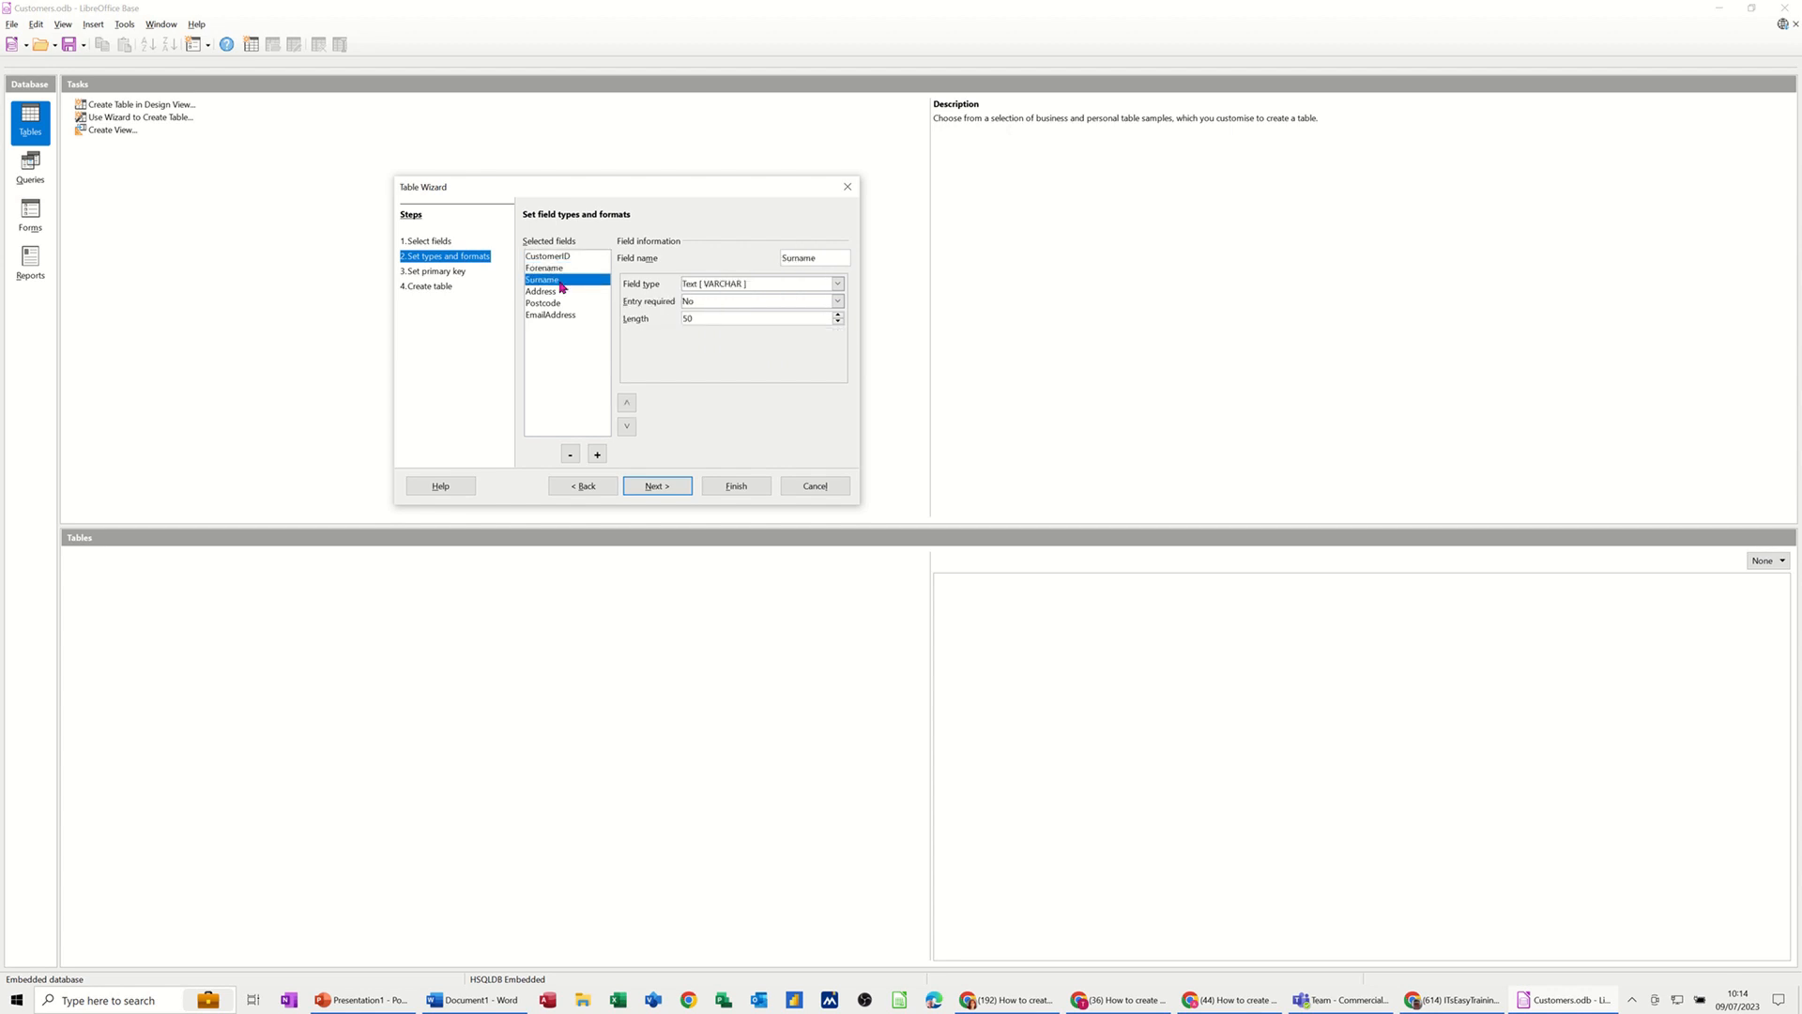
{"action": "left_click", "coordinate": [560, 292]}
{"action": "left_click", "coordinate": [560, 303]}
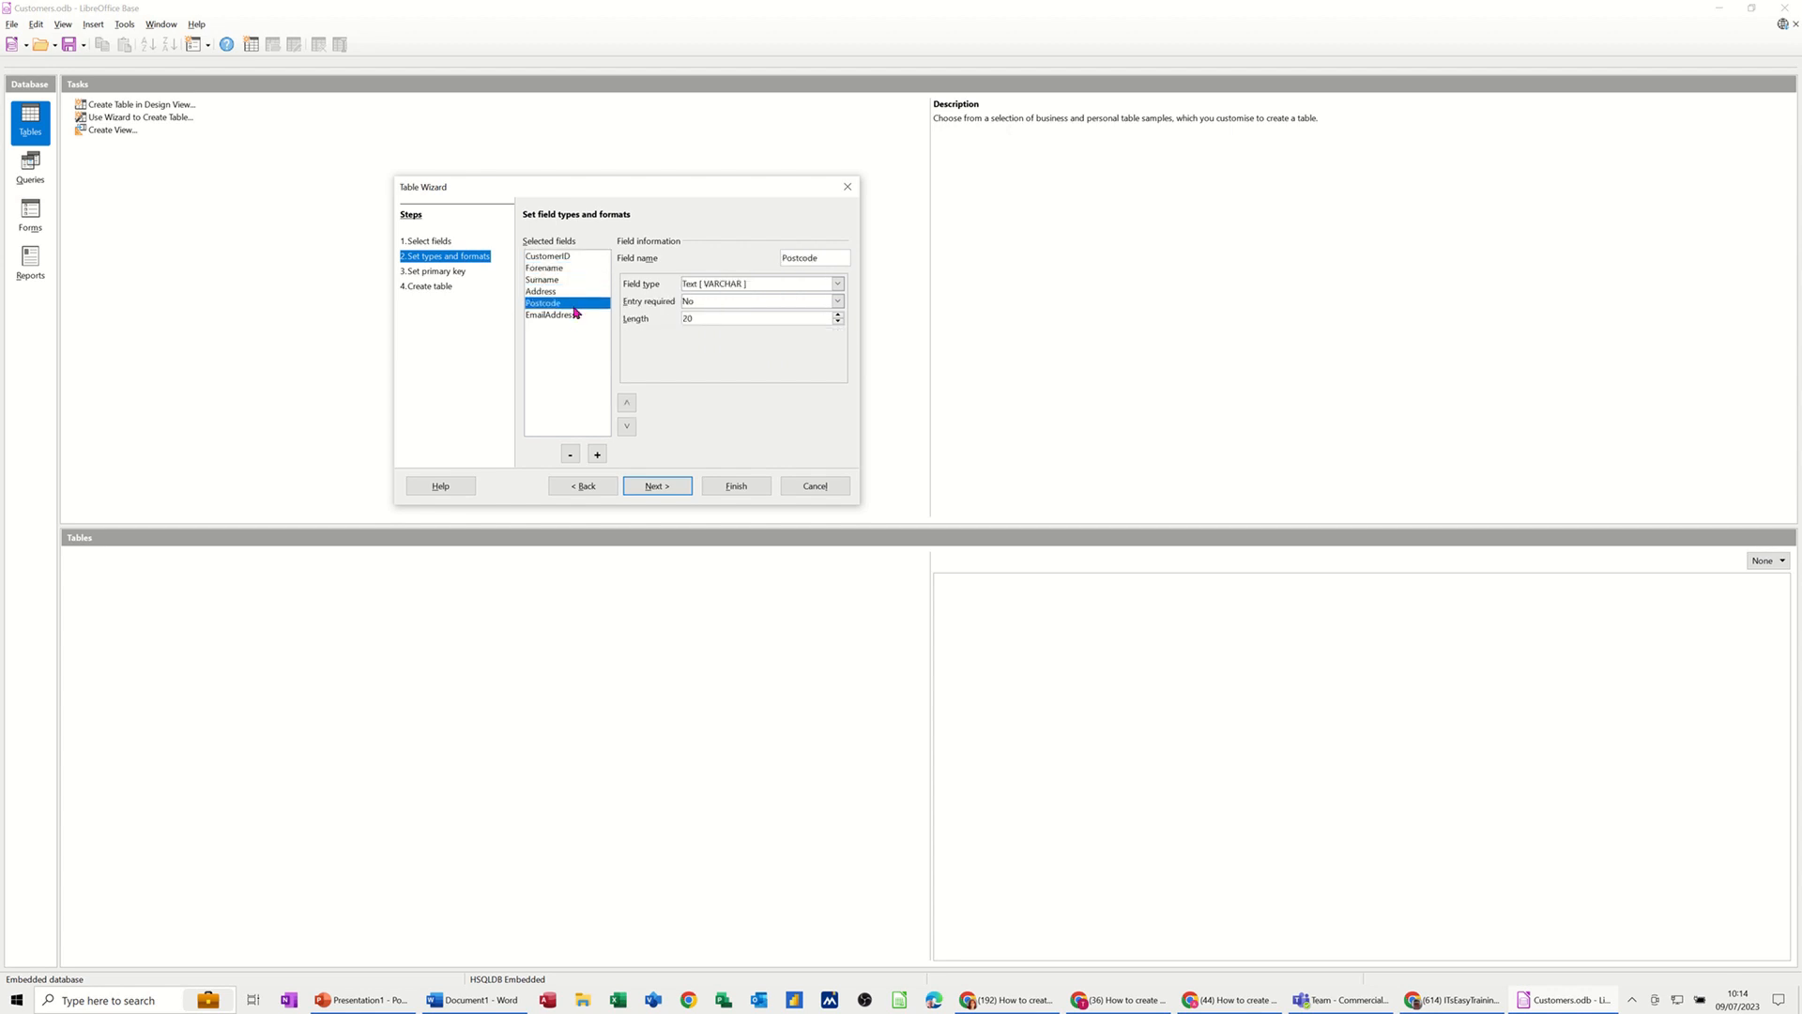
{"action": "left_click", "coordinate": [570, 315]}
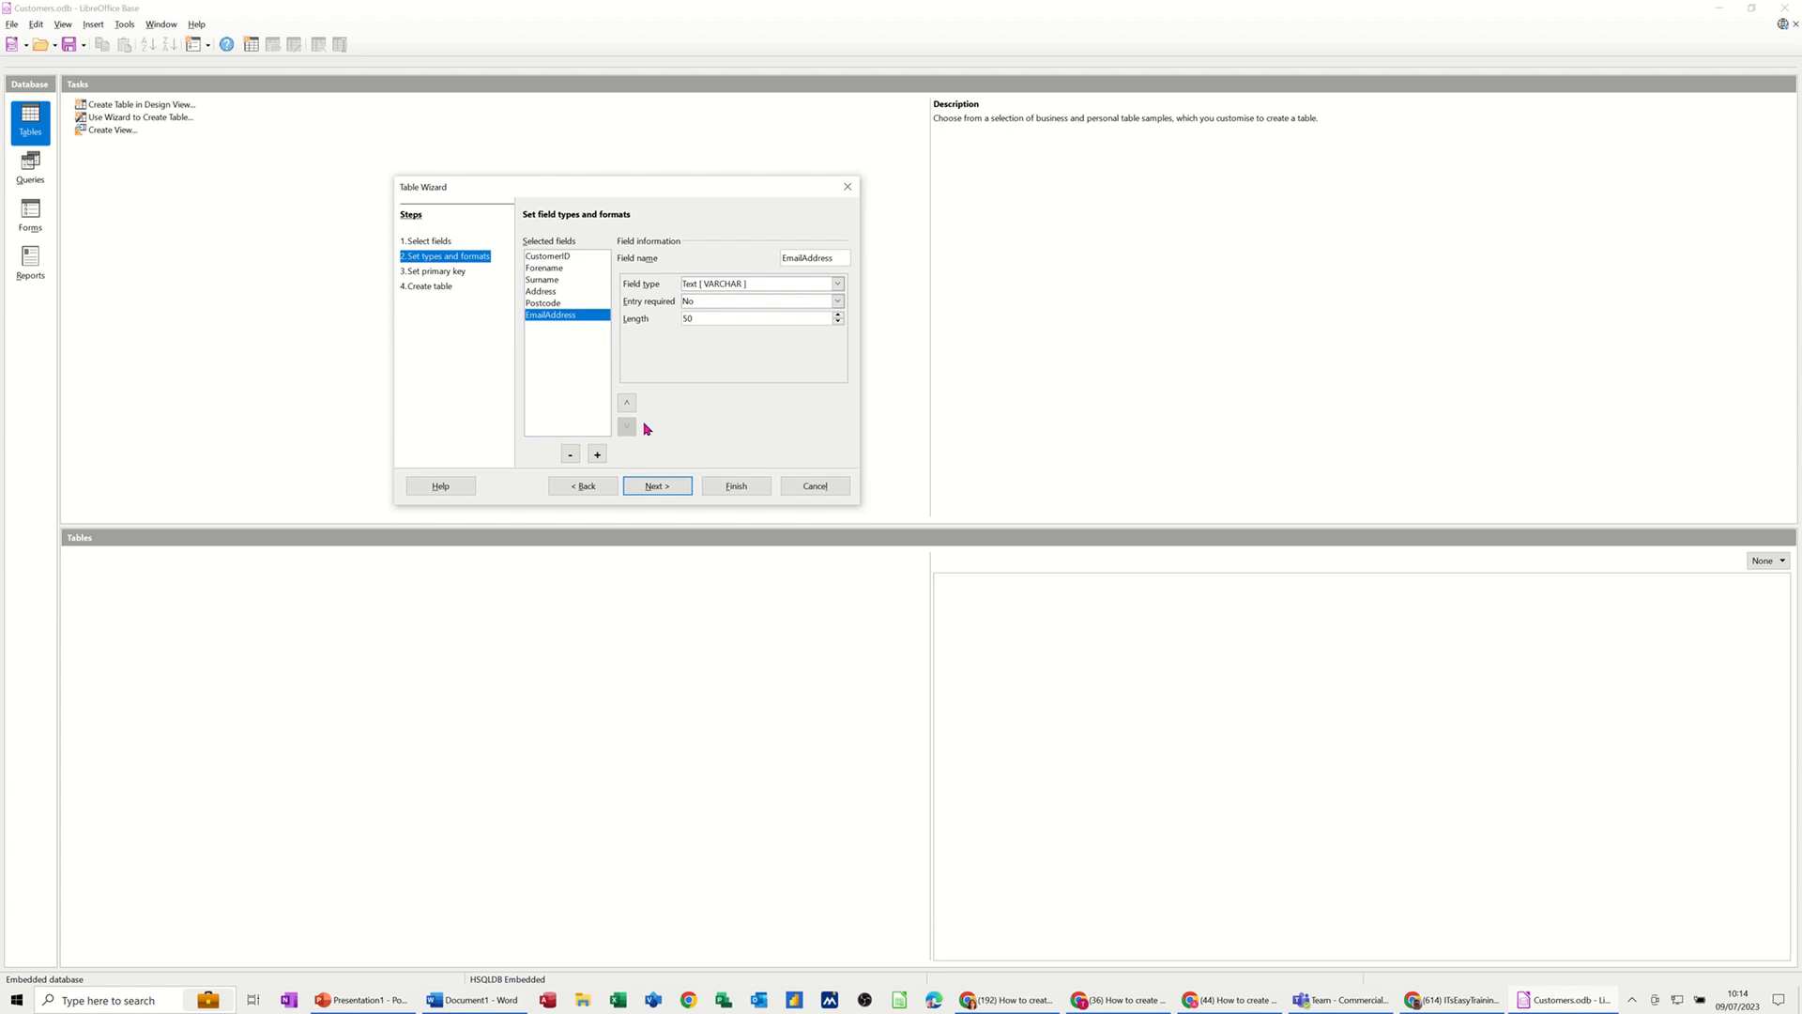
Step: Use the existing CustomerID field as the table's primary key
{"action": "left_click", "coordinate": [651, 486]}
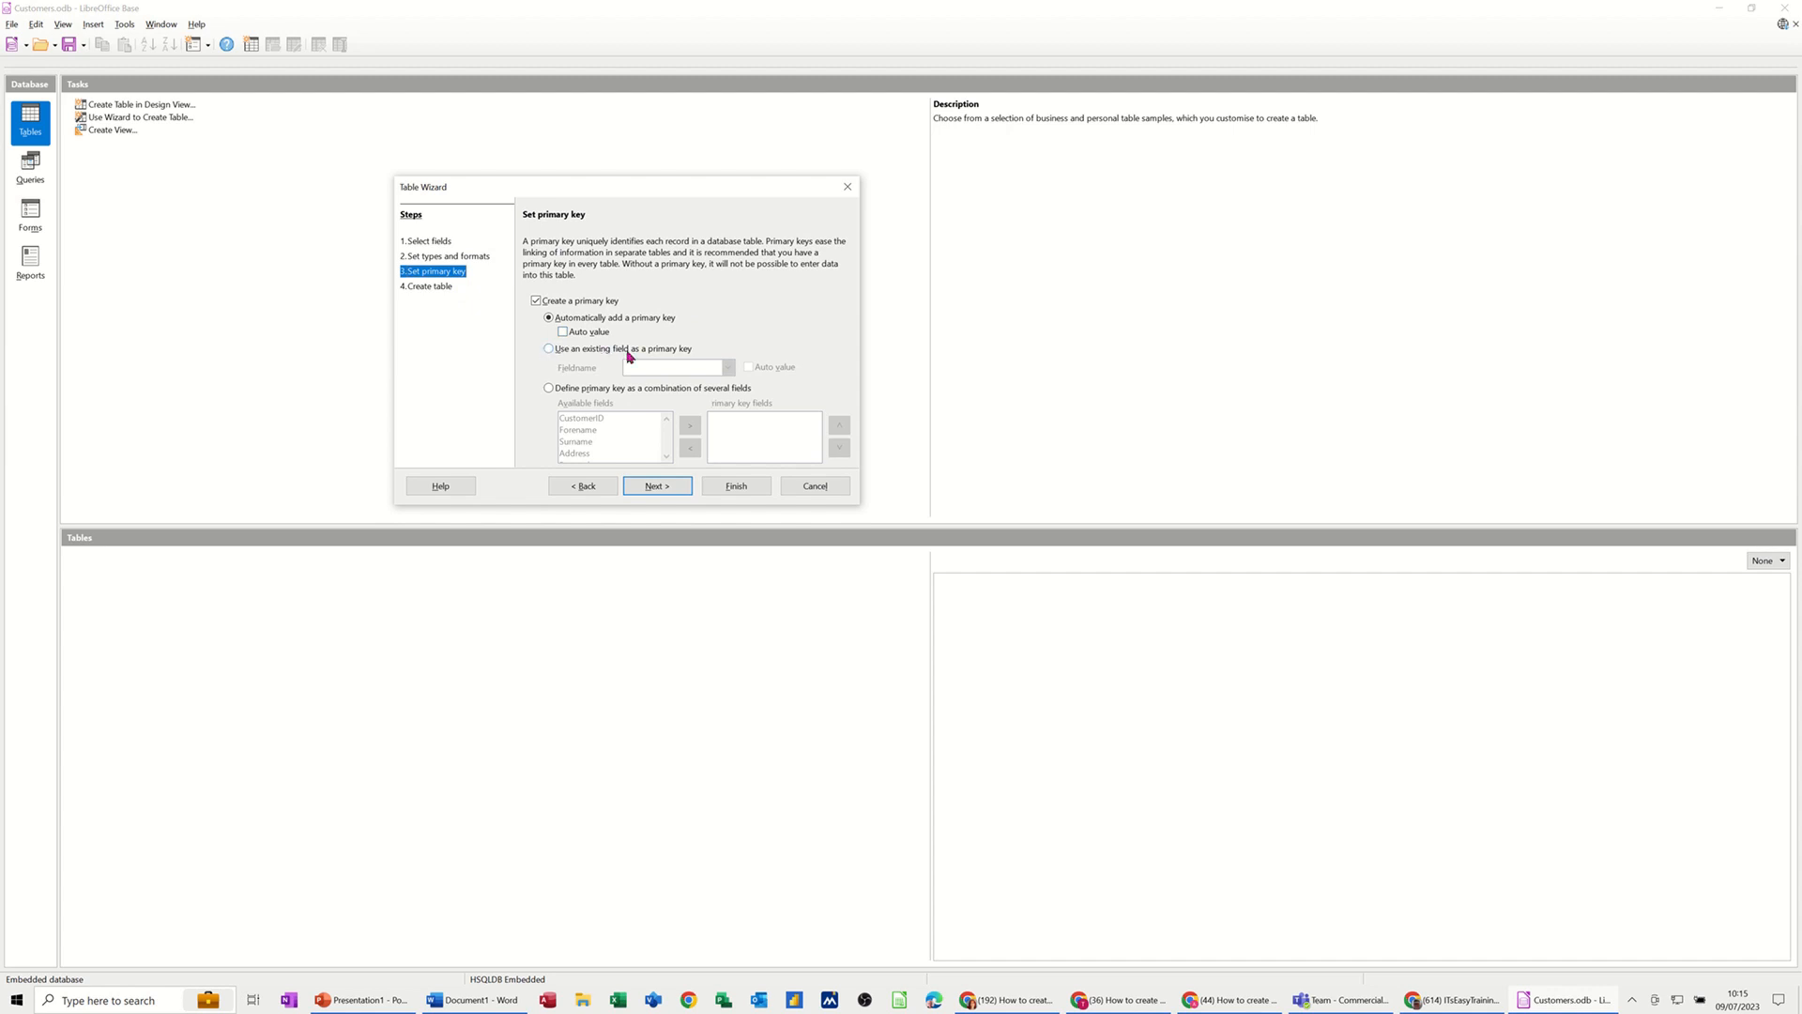
{"action": "left_click", "coordinate": [550, 350]}
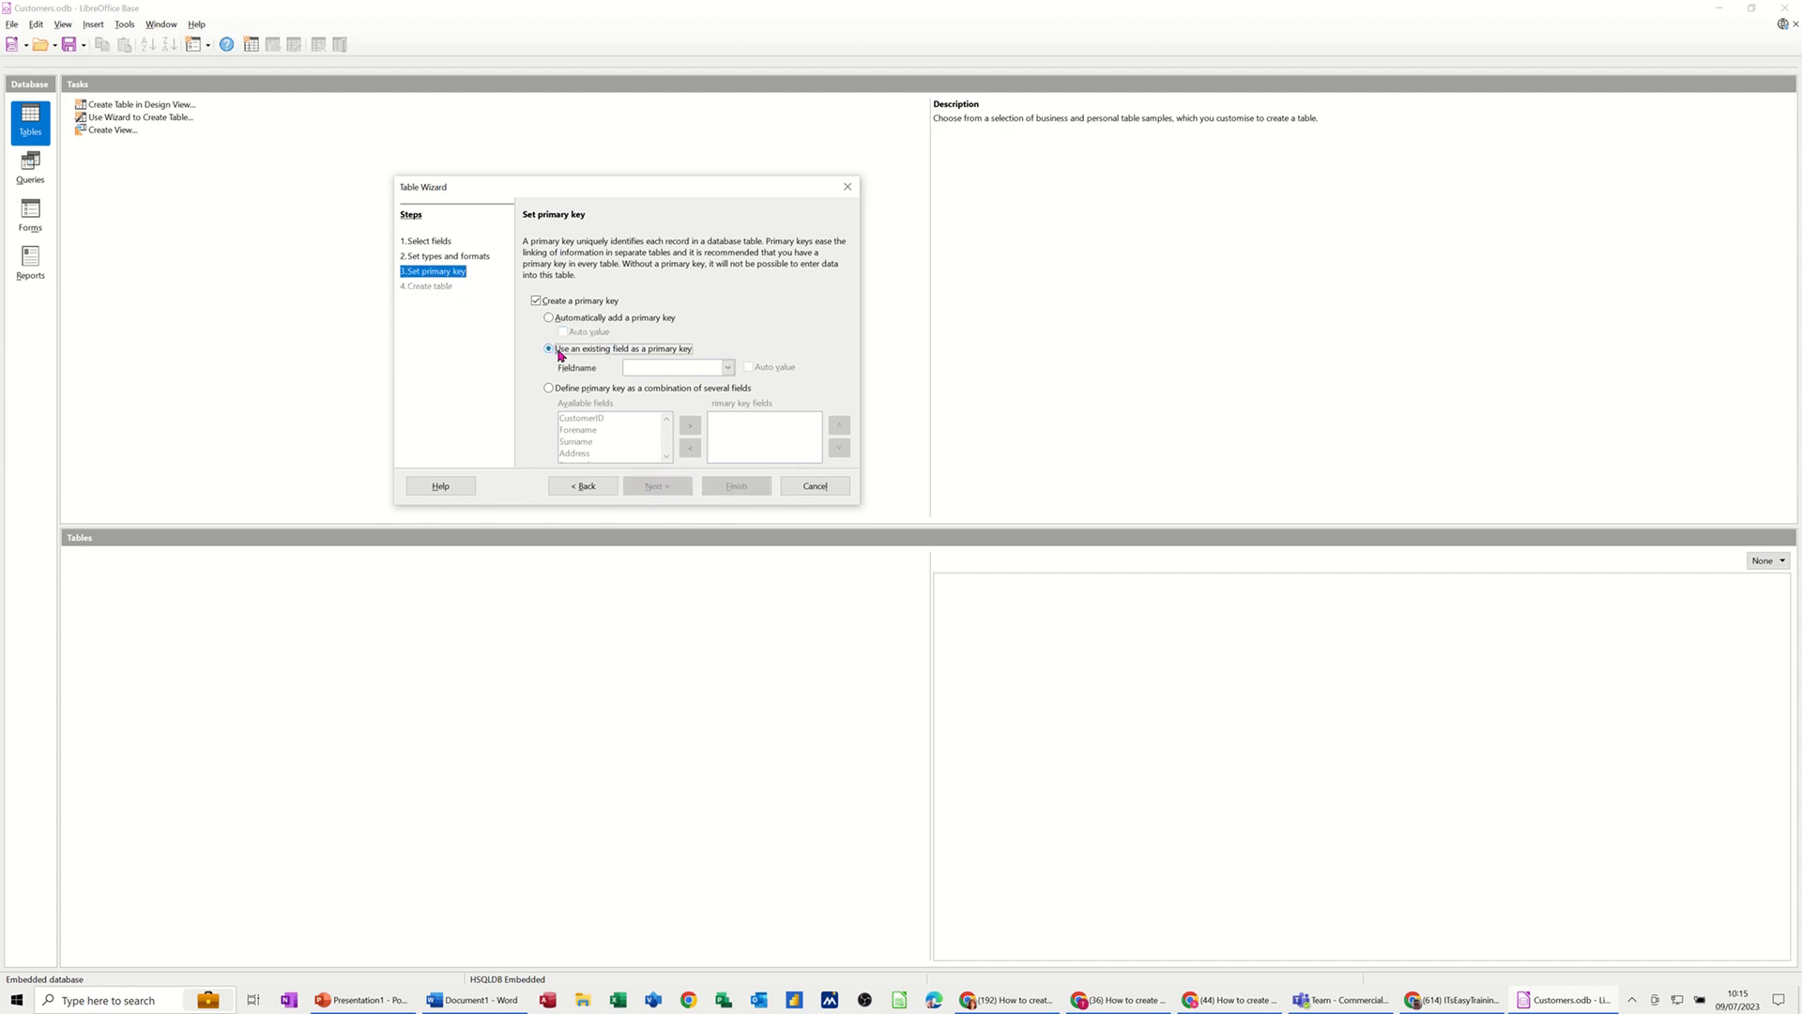
{"action": "left_click", "coordinate": [728, 367]}
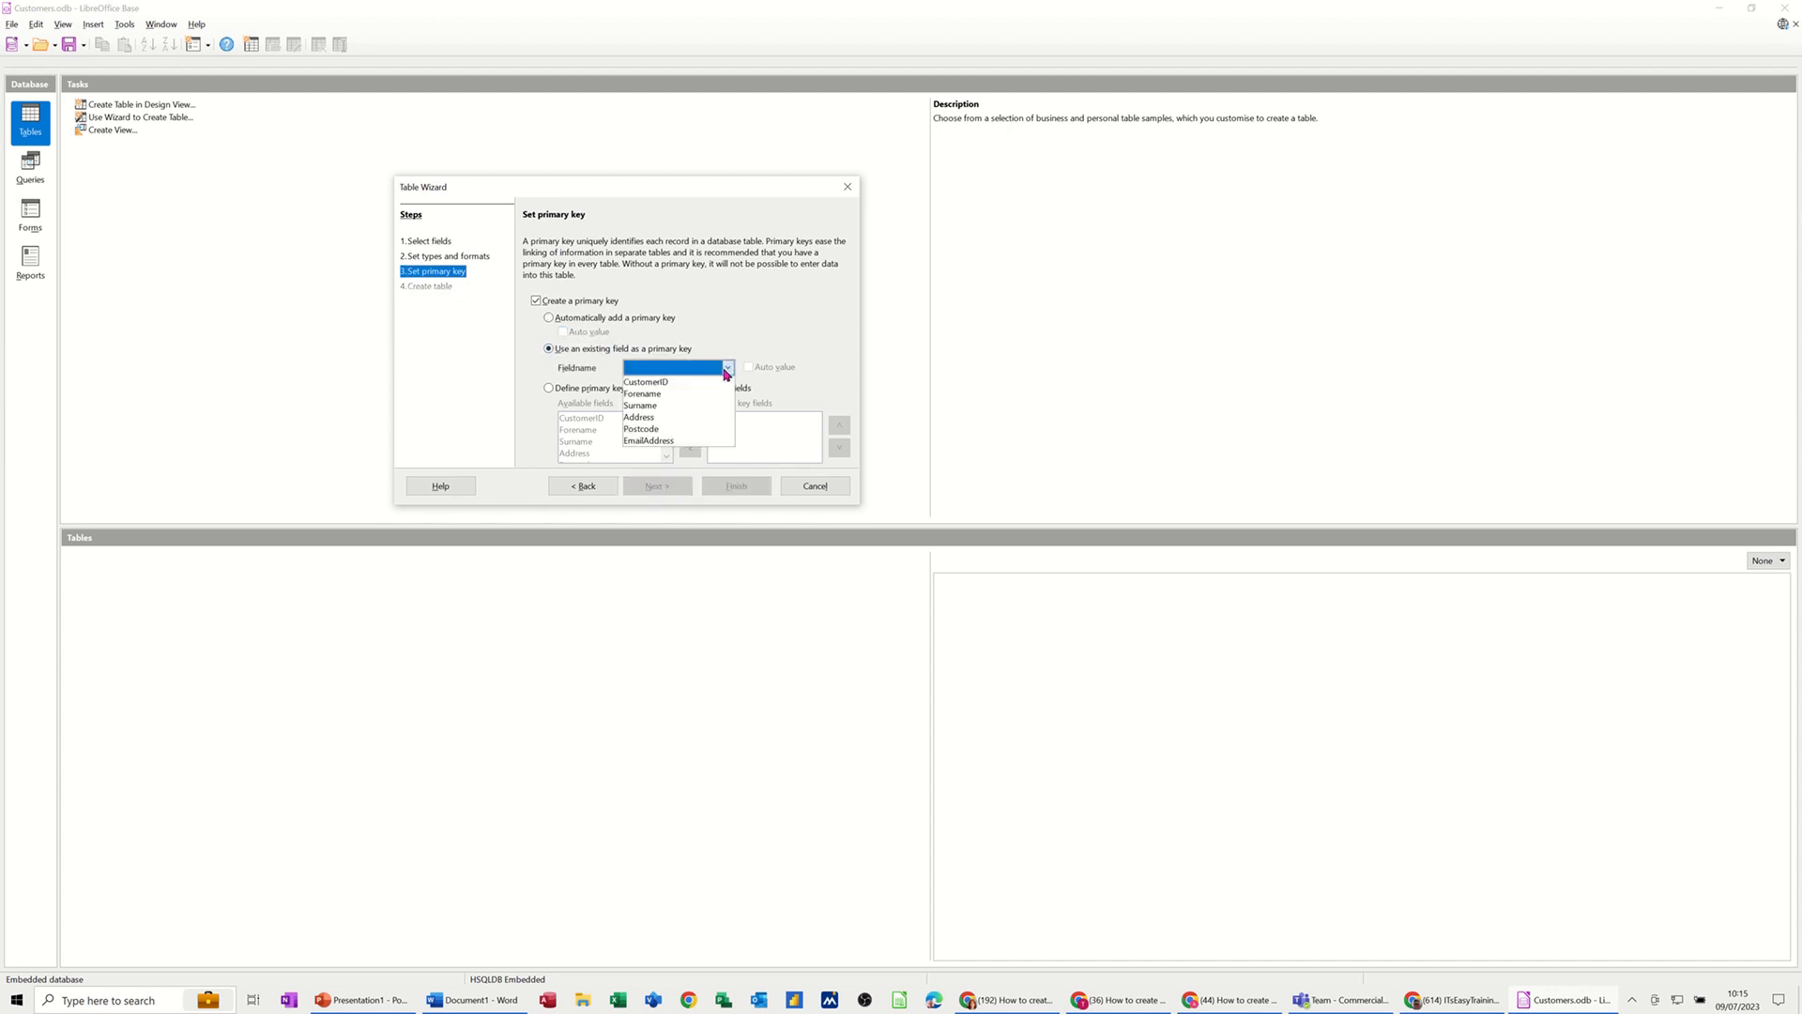
{"action": "left_click", "coordinate": [676, 383]}
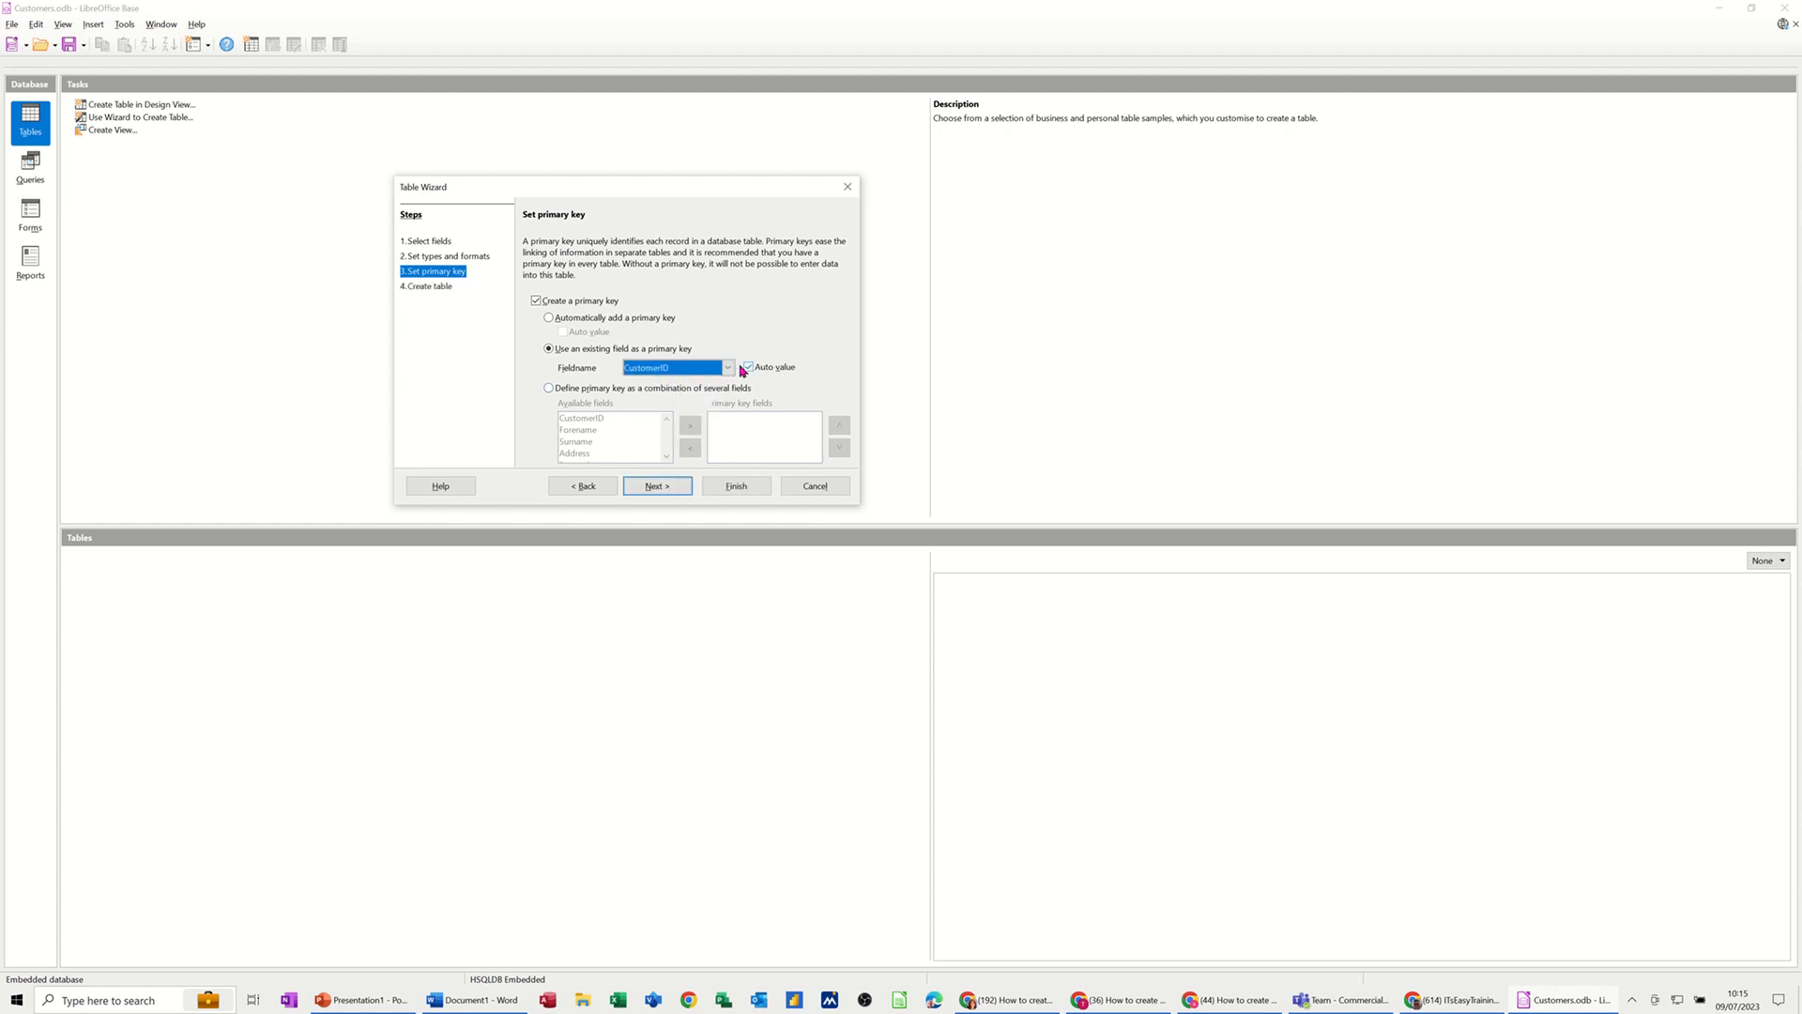
Step: Name the table TblCustomers and create it with the option to insert data immediately
{"action": "left_click", "coordinate": [667, 489]}
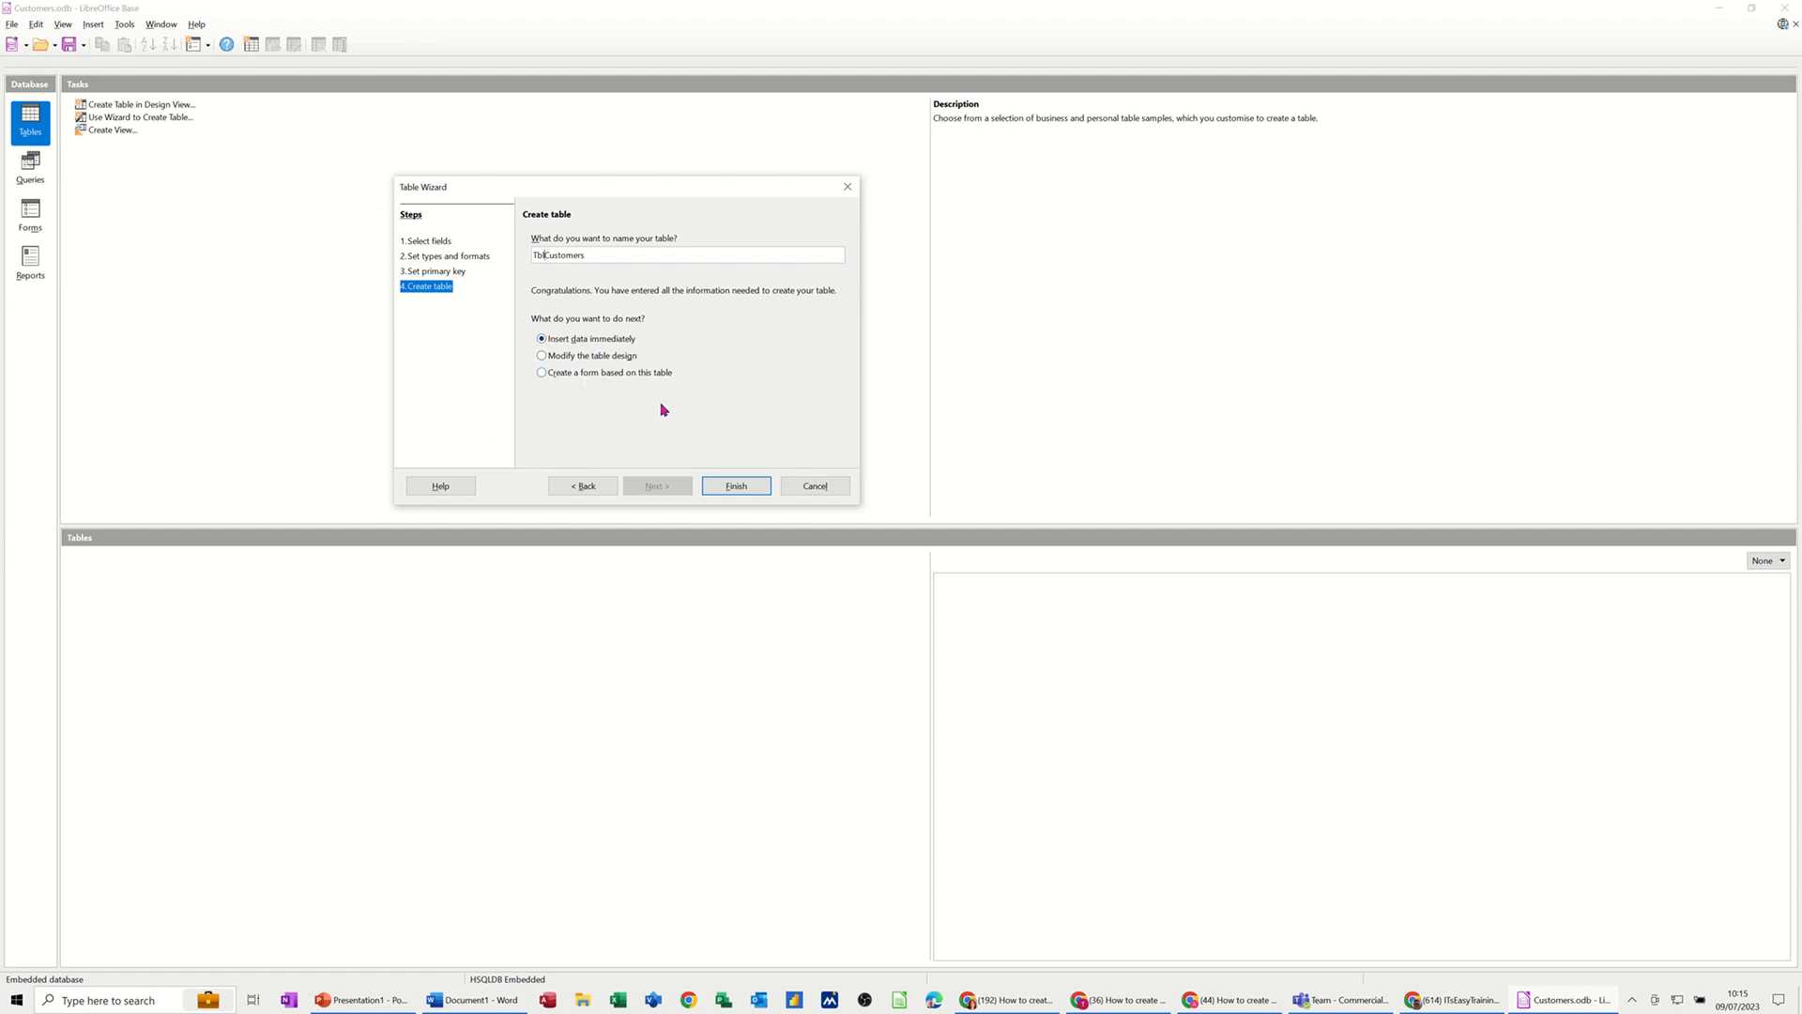
{"action": "left_click", "coordinate": [737, 487]}
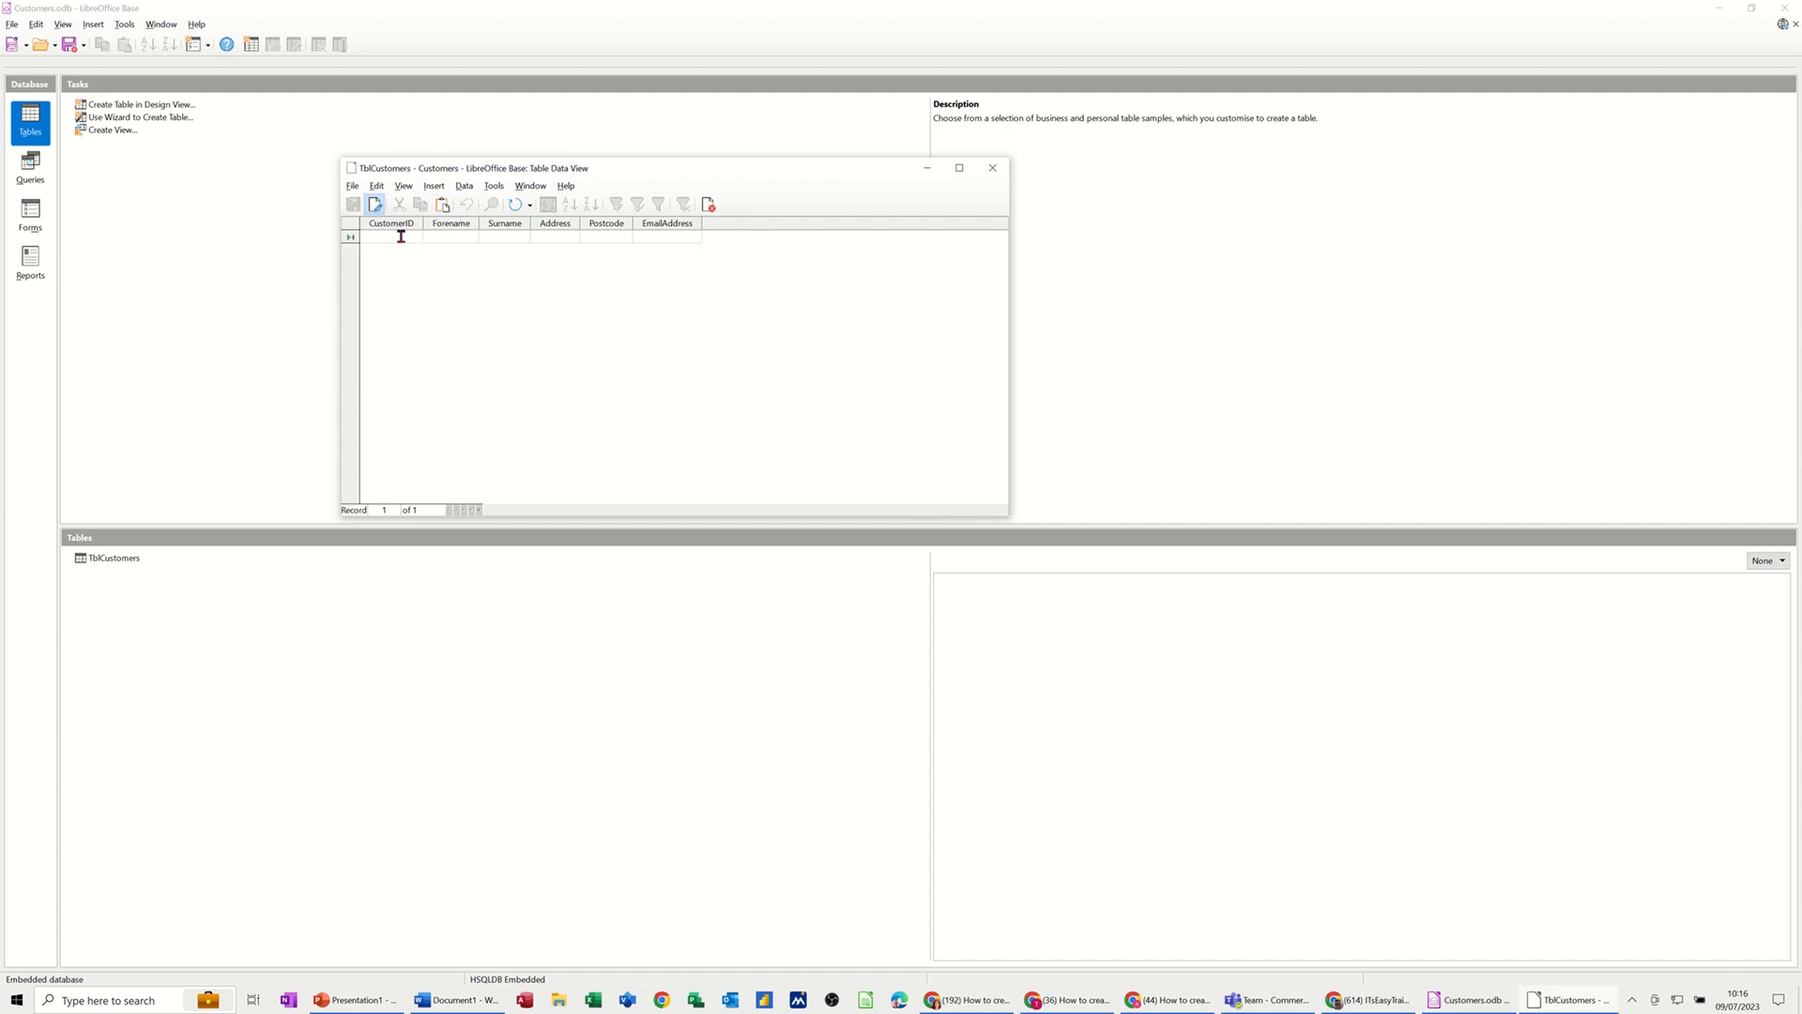
Step: Enter the first customer's forename, surname, address, postcode and email address, and fill in the record's CustomerID
{"action": "left_click", "coordinate": [453, 238]}
{"action": "type", "text": "Steve"}
{"action": "key", "text": "Return"}
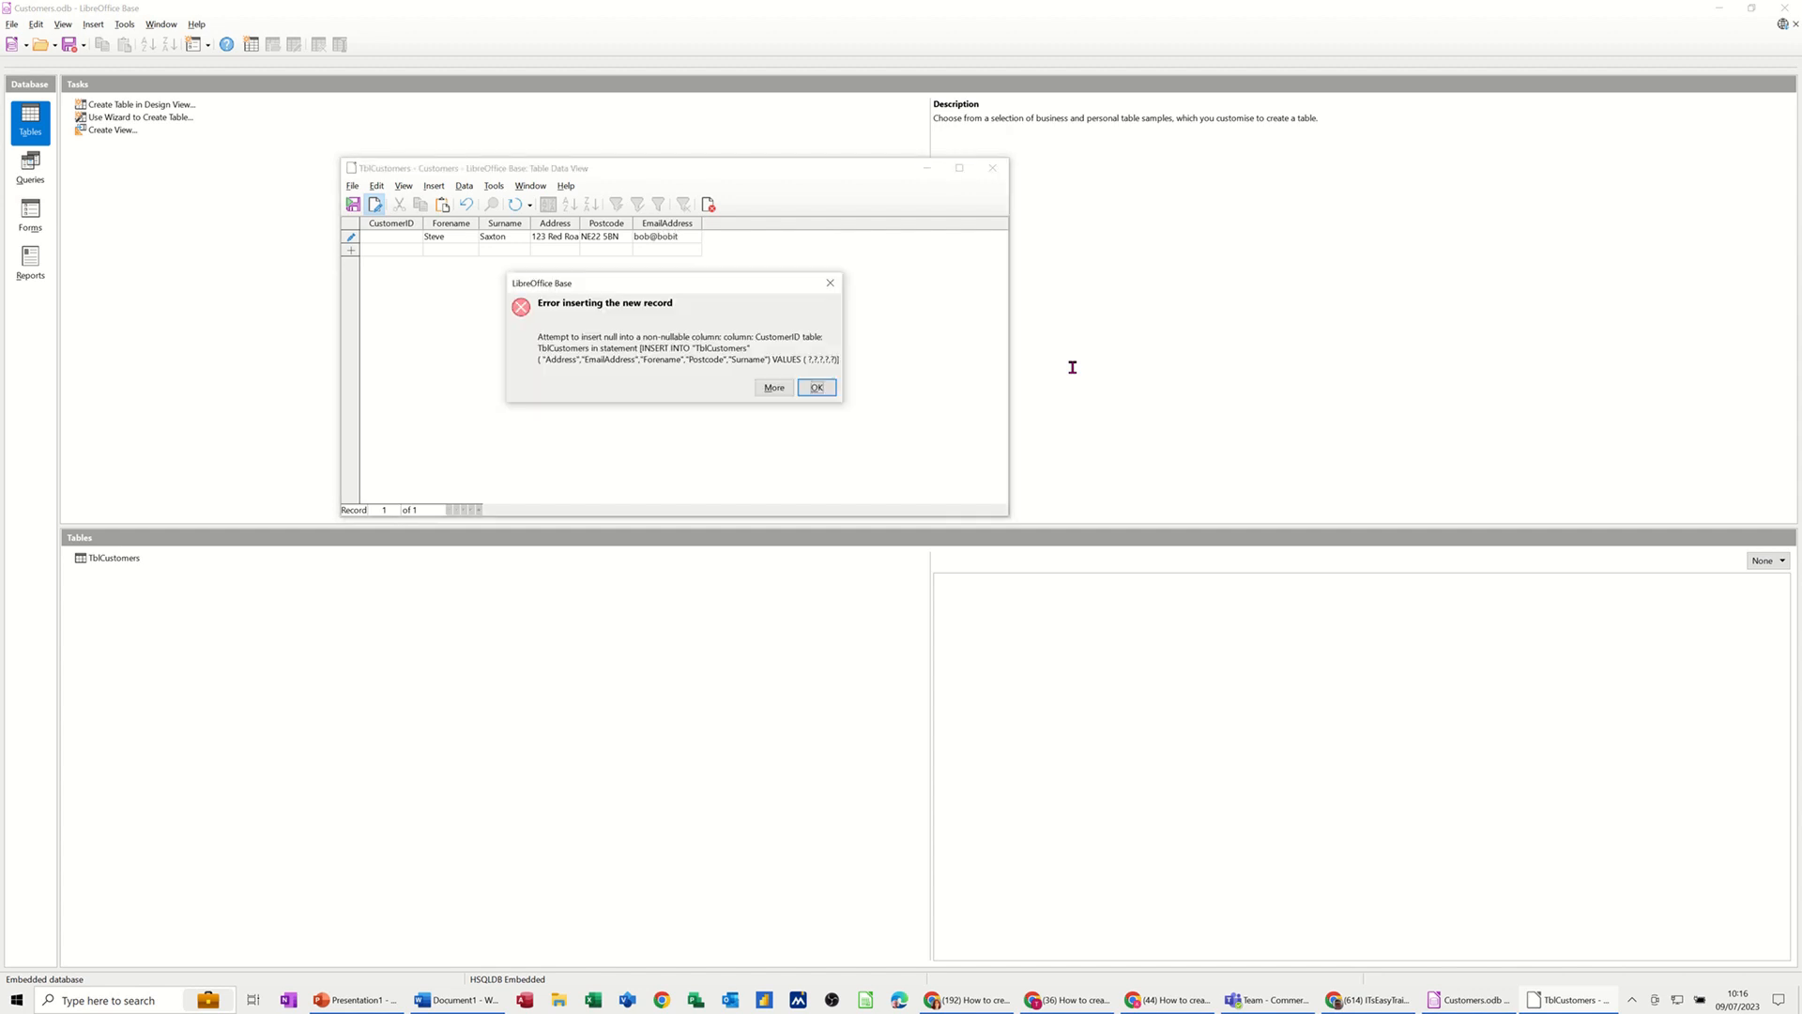
{"action": "left_click", "coordinate": [817, 388]}
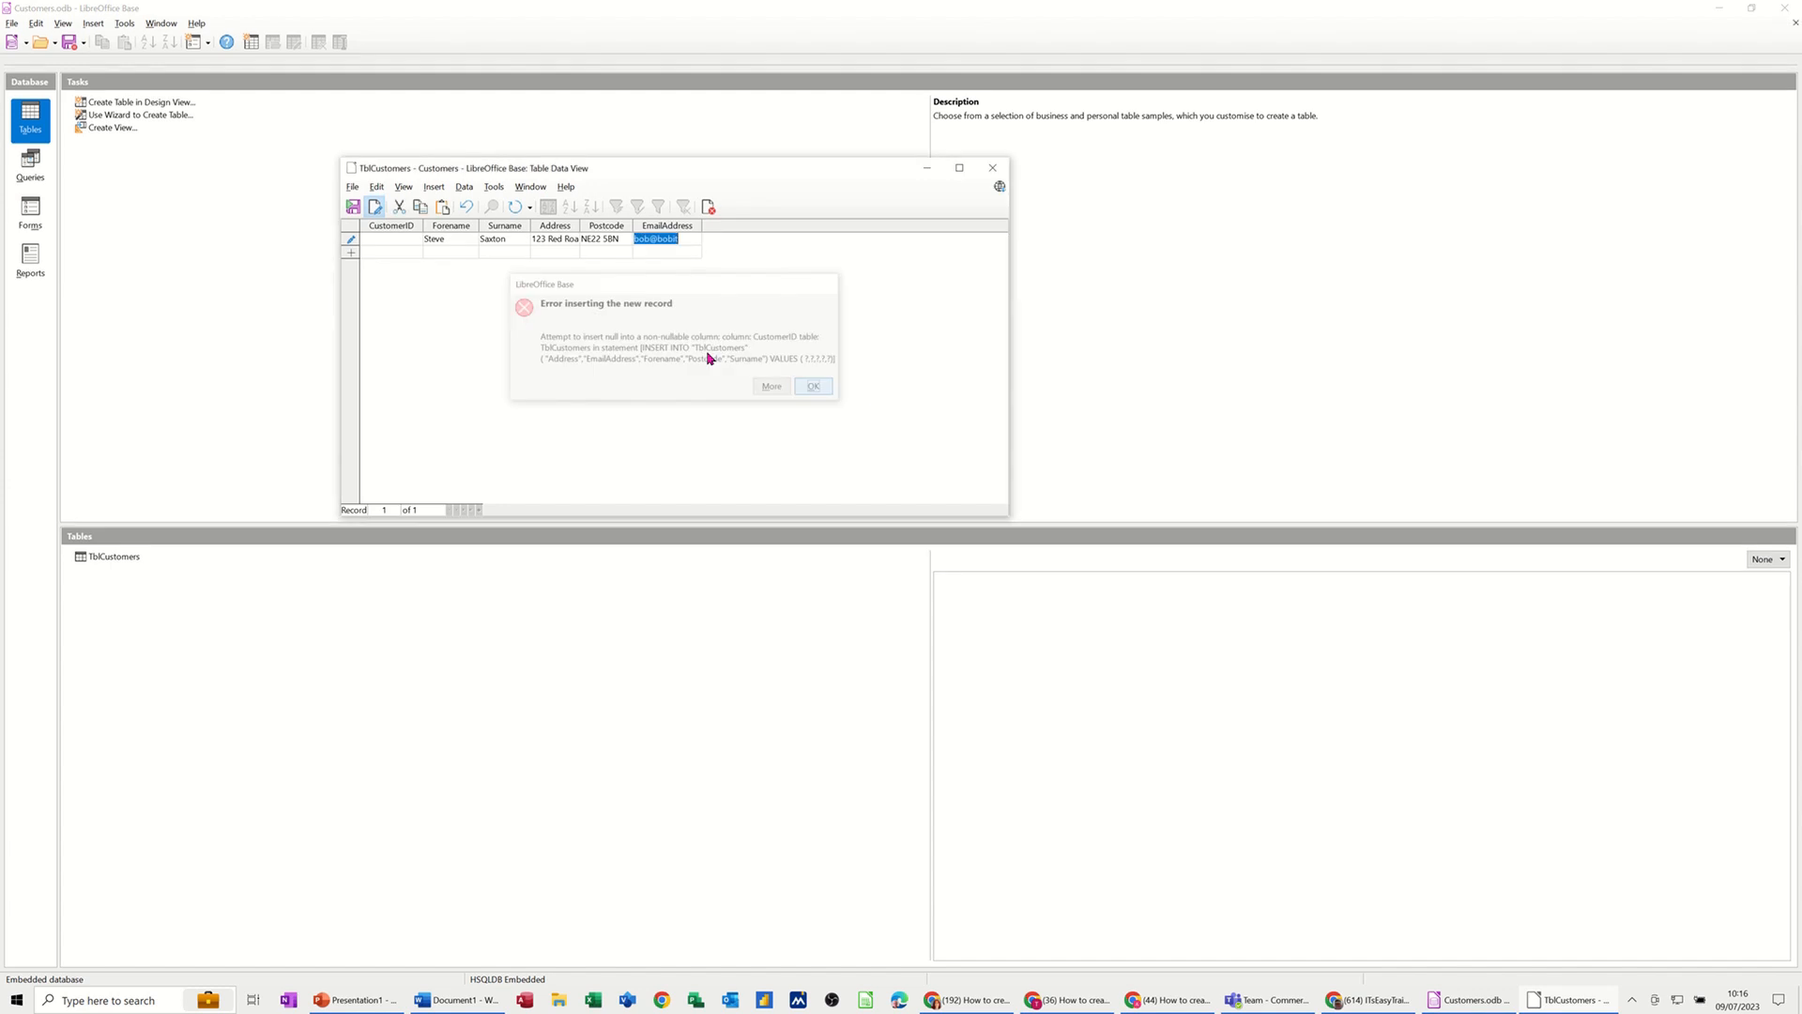
{"action": "left_click", "coordinate": [394, 241]}
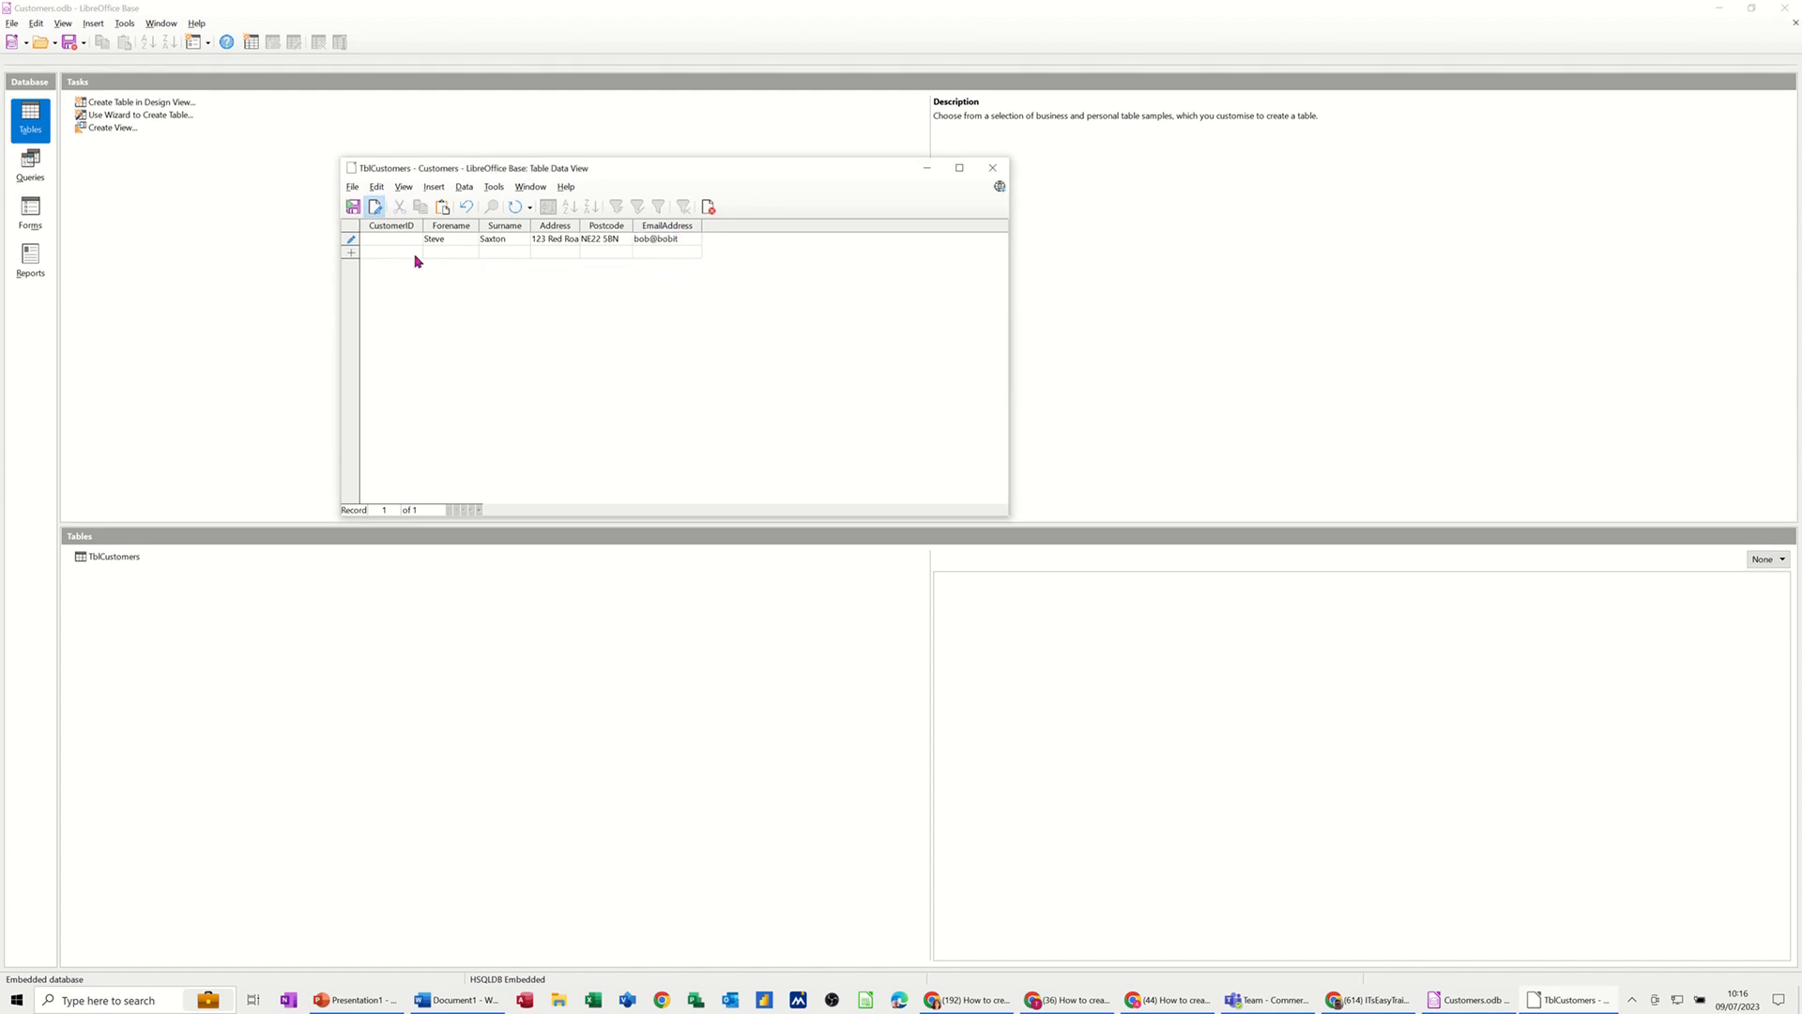
{"action": "left_click", "coordinate": [395, 252]}
{"action": "left_click", "coordinate": [688, 243]}
Step: Add a second record with a CustomerID and forename and a third with only a CustomerID, saving the changes and closing the table
{"action": "left_click", "coordinate": [401, 250]}
{"action": "type", "text": "2"}
{"action": "left_click", "coordinate": [454, 250]}
{"action": "type", "text": "Dave"}
{"action": "left_click", "coordinate": [377, 265]}
{"action": "type", "text": "3"}
{"action": "key", "text": "Tab"}
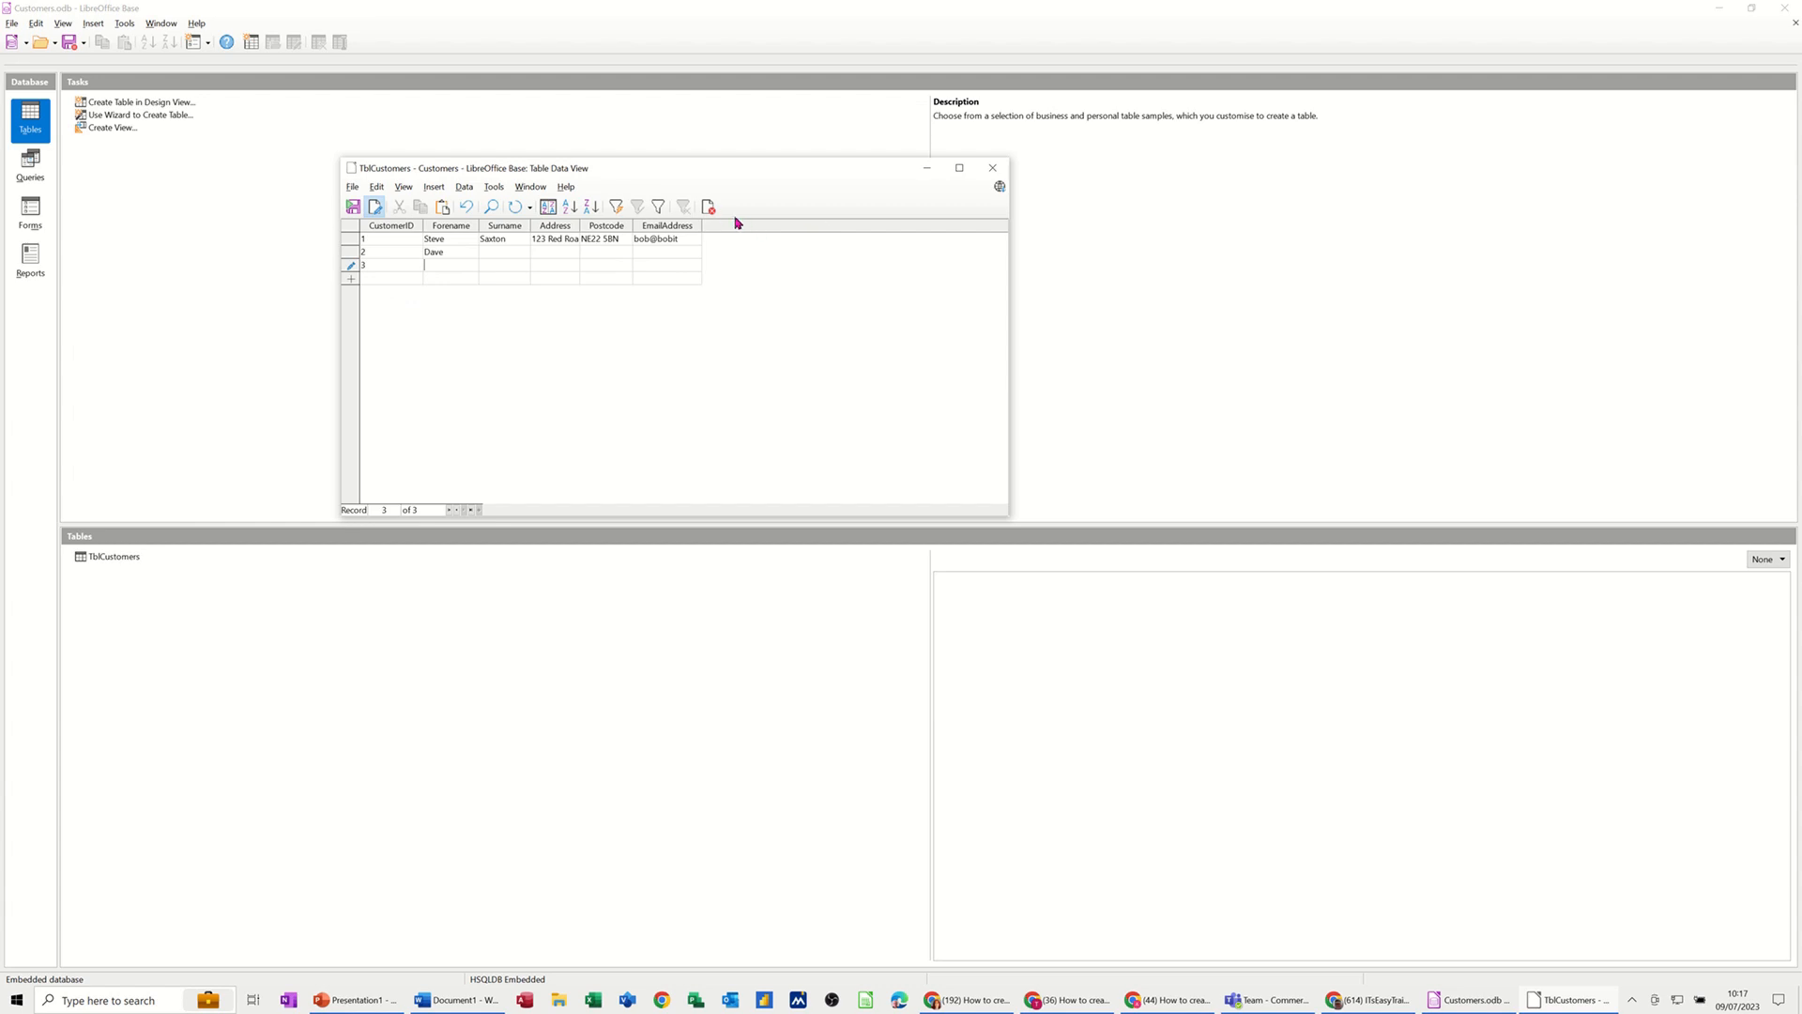
{"action": "left_click", "coordinate": [967, 173]}
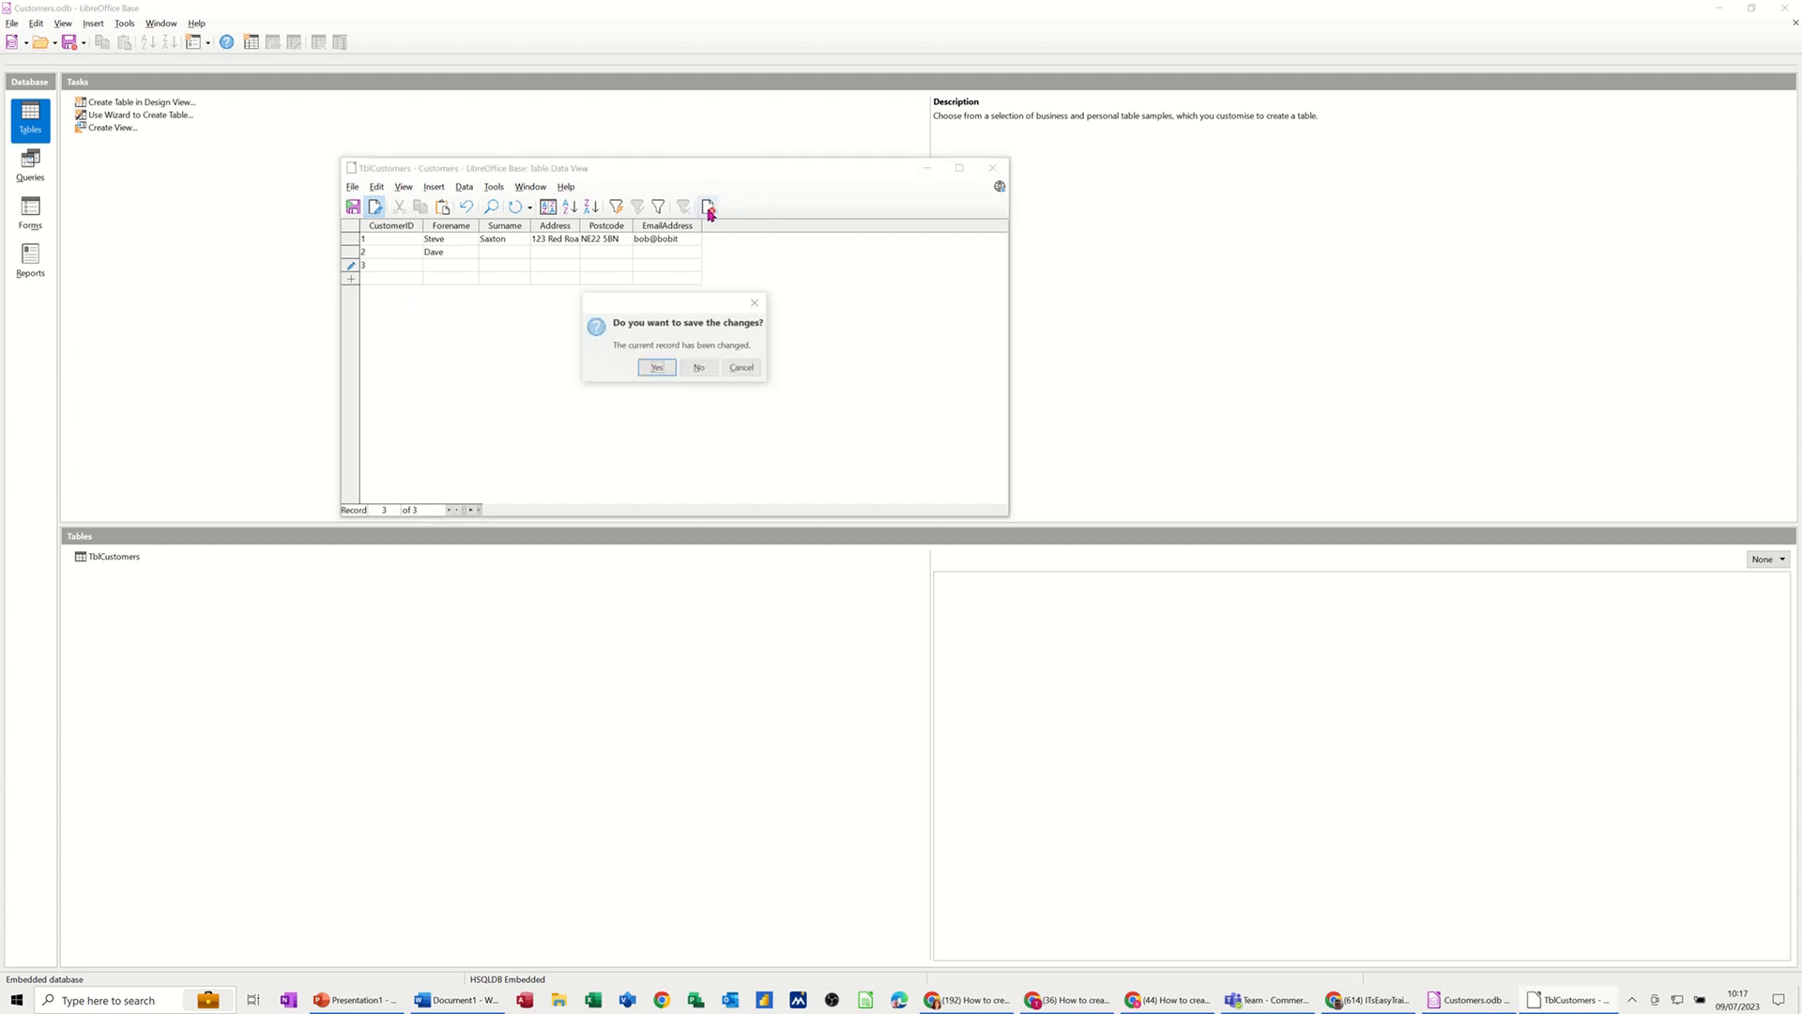
{"action": "left_click", "coordinate": [661, 368]}
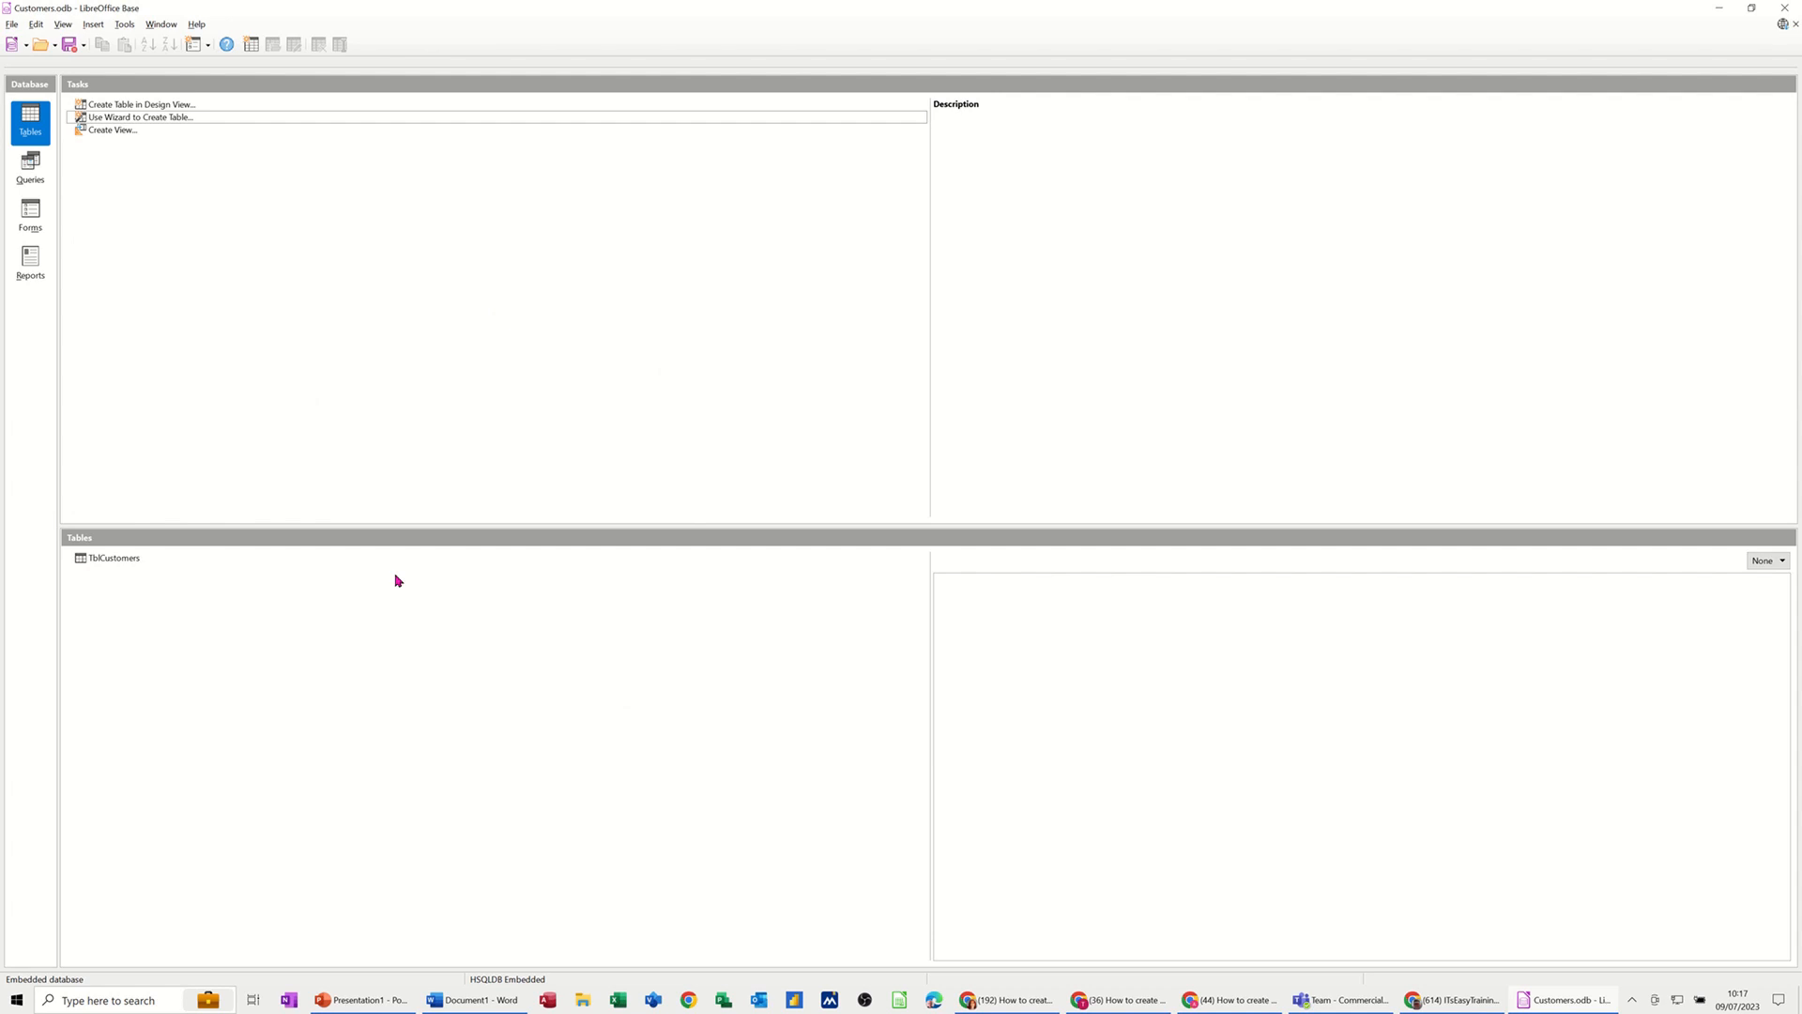
Step: Reopen TblCustomers to check the stored records, and close it again
{"action": "double_click", "coordinate": [104, 563]}
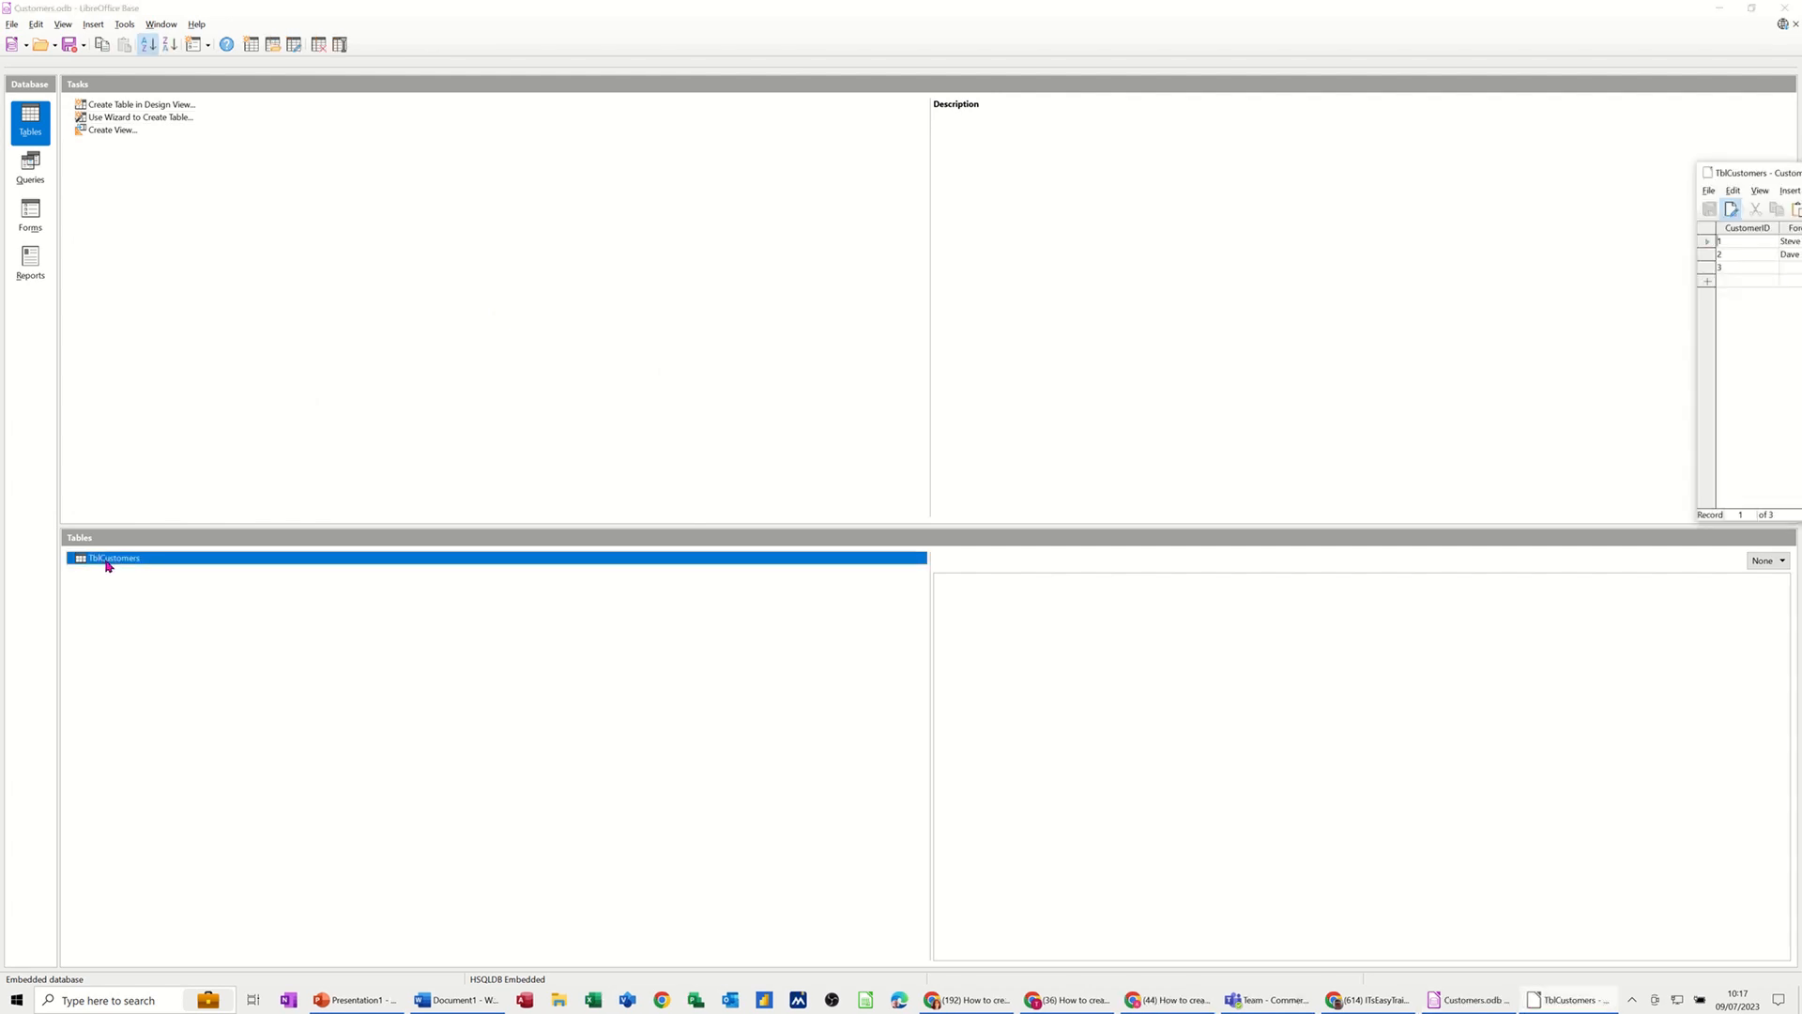
{"action": "left_click_drag", "start_coordinate": [1760, 179], "coordinate": [507, 219]}
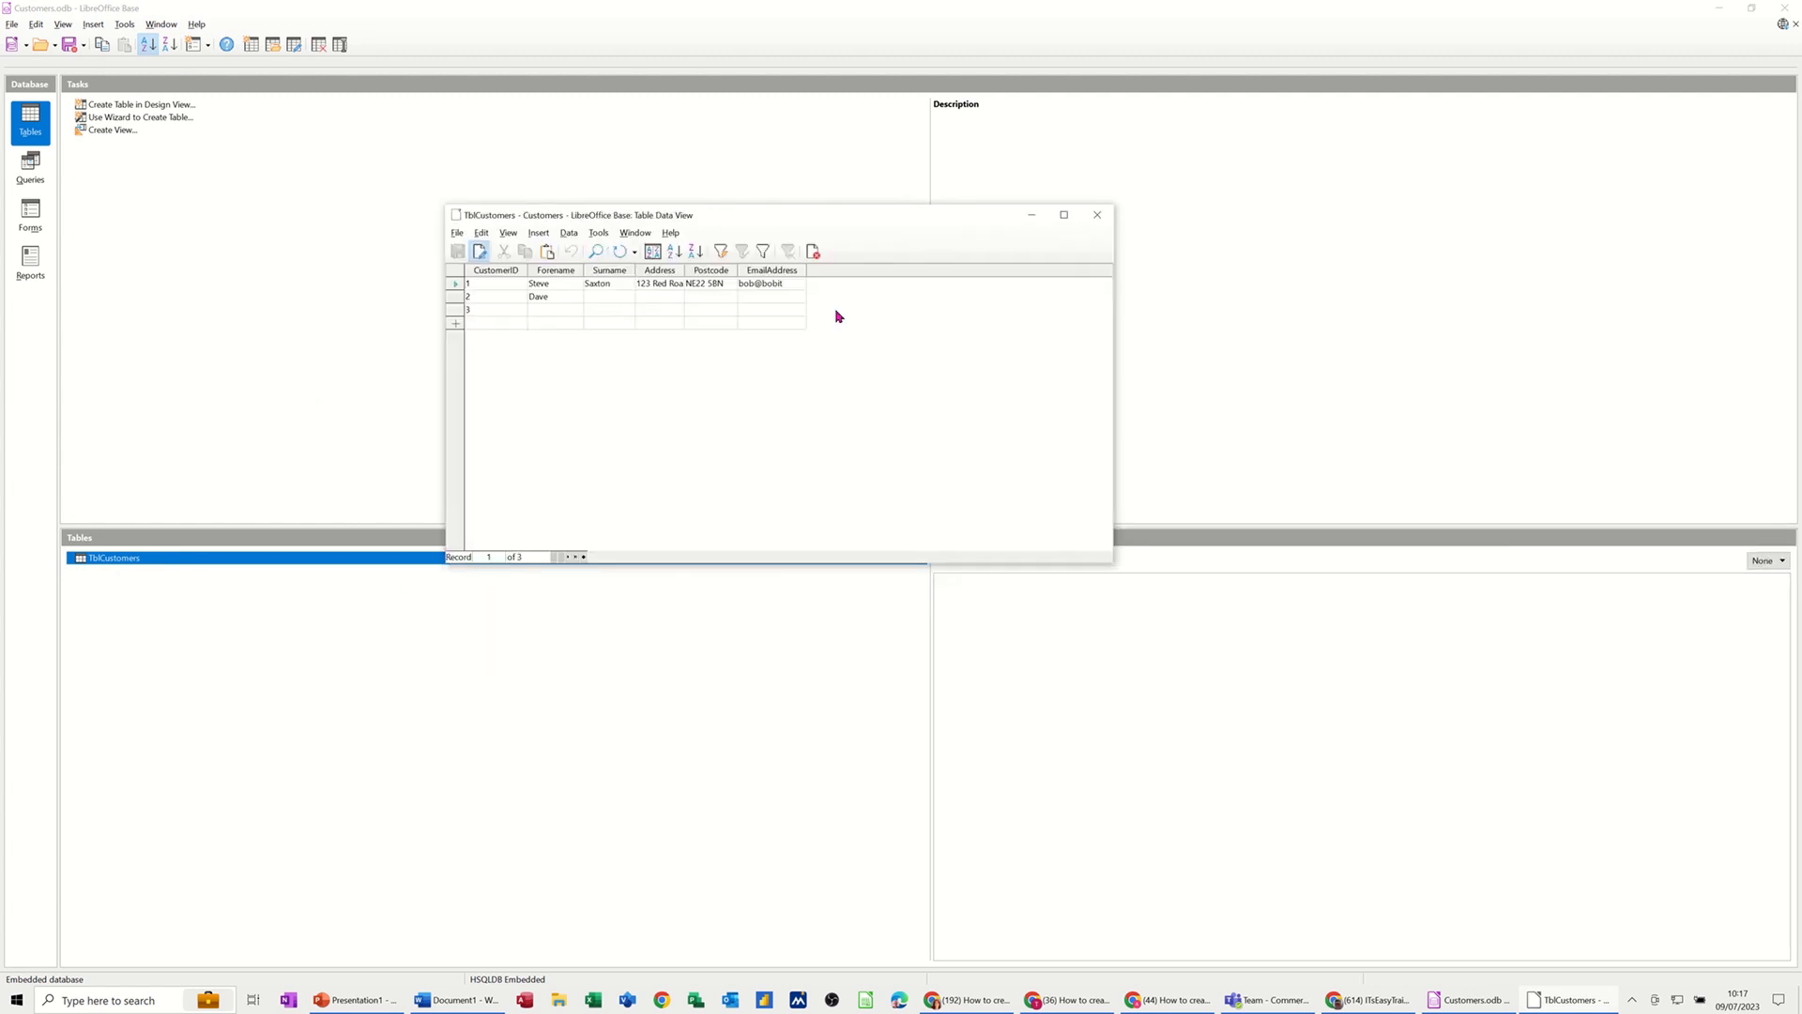
{"action": "left_click", "coordinate": [1097, 214]}
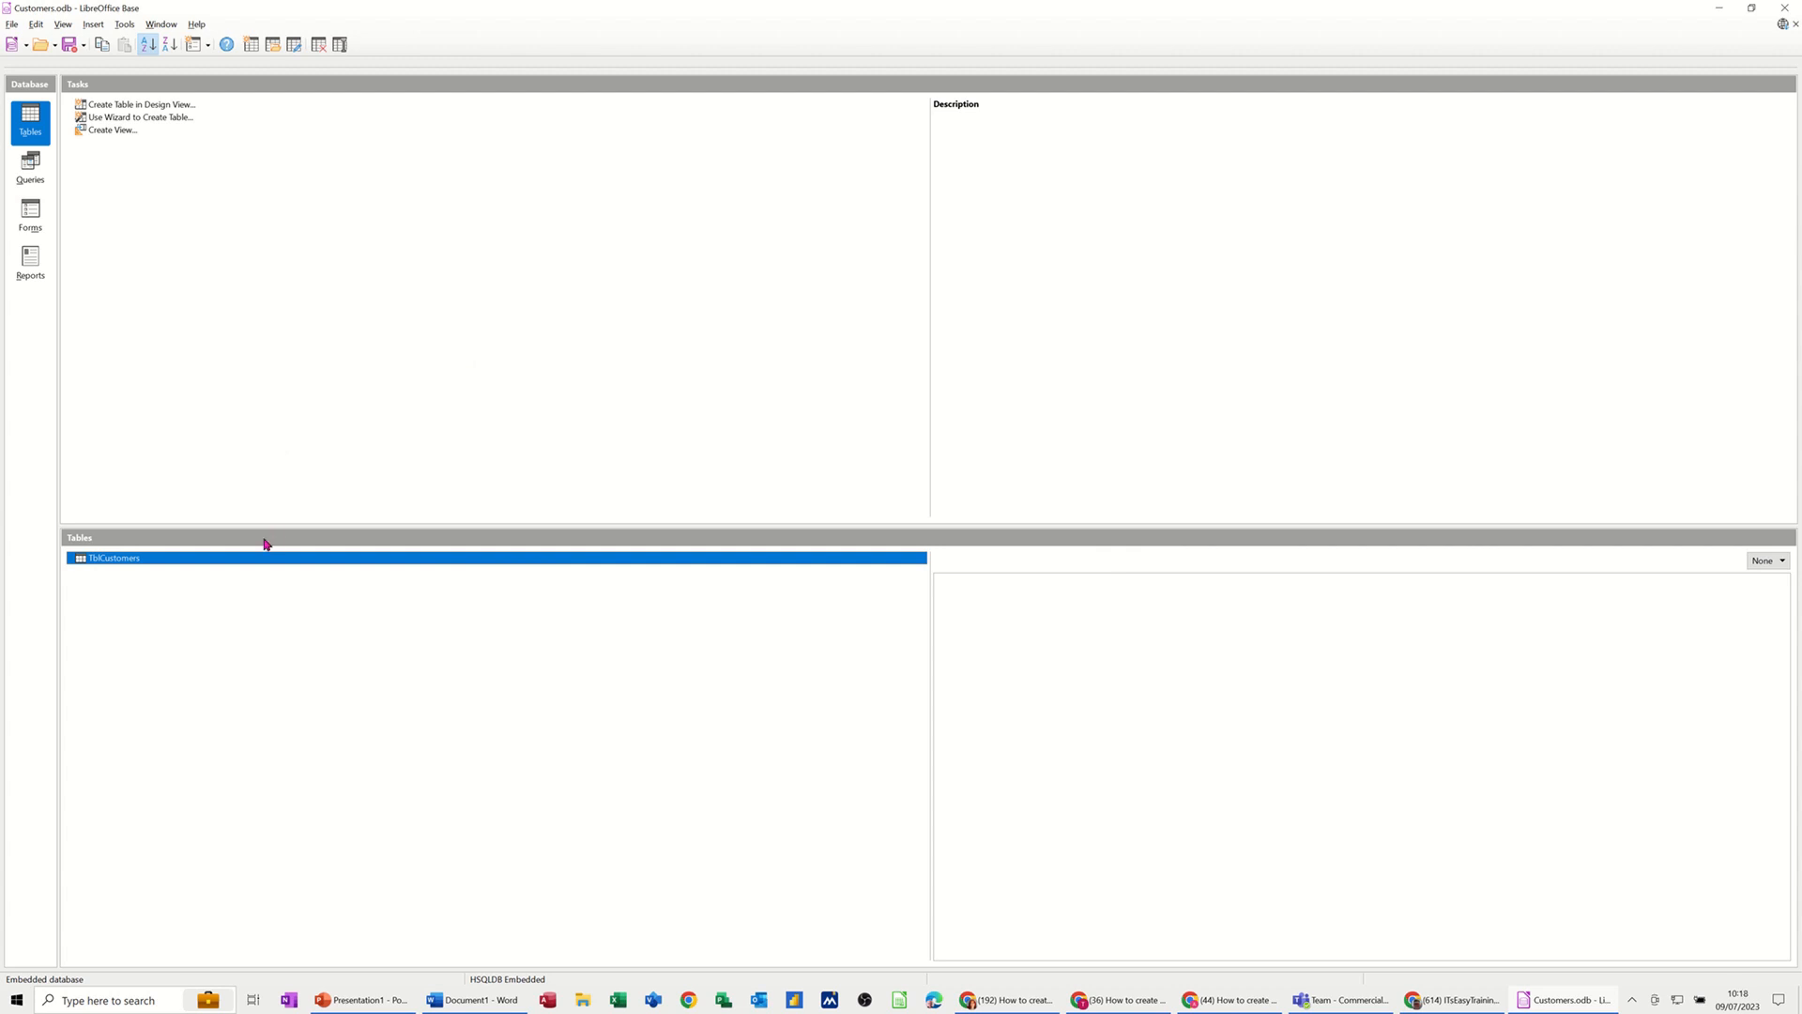
Step: Open TblCustomers for design editing and add a text field named City below EmailAddress
{"action": "right_click", "coordinate": [109, 564]}
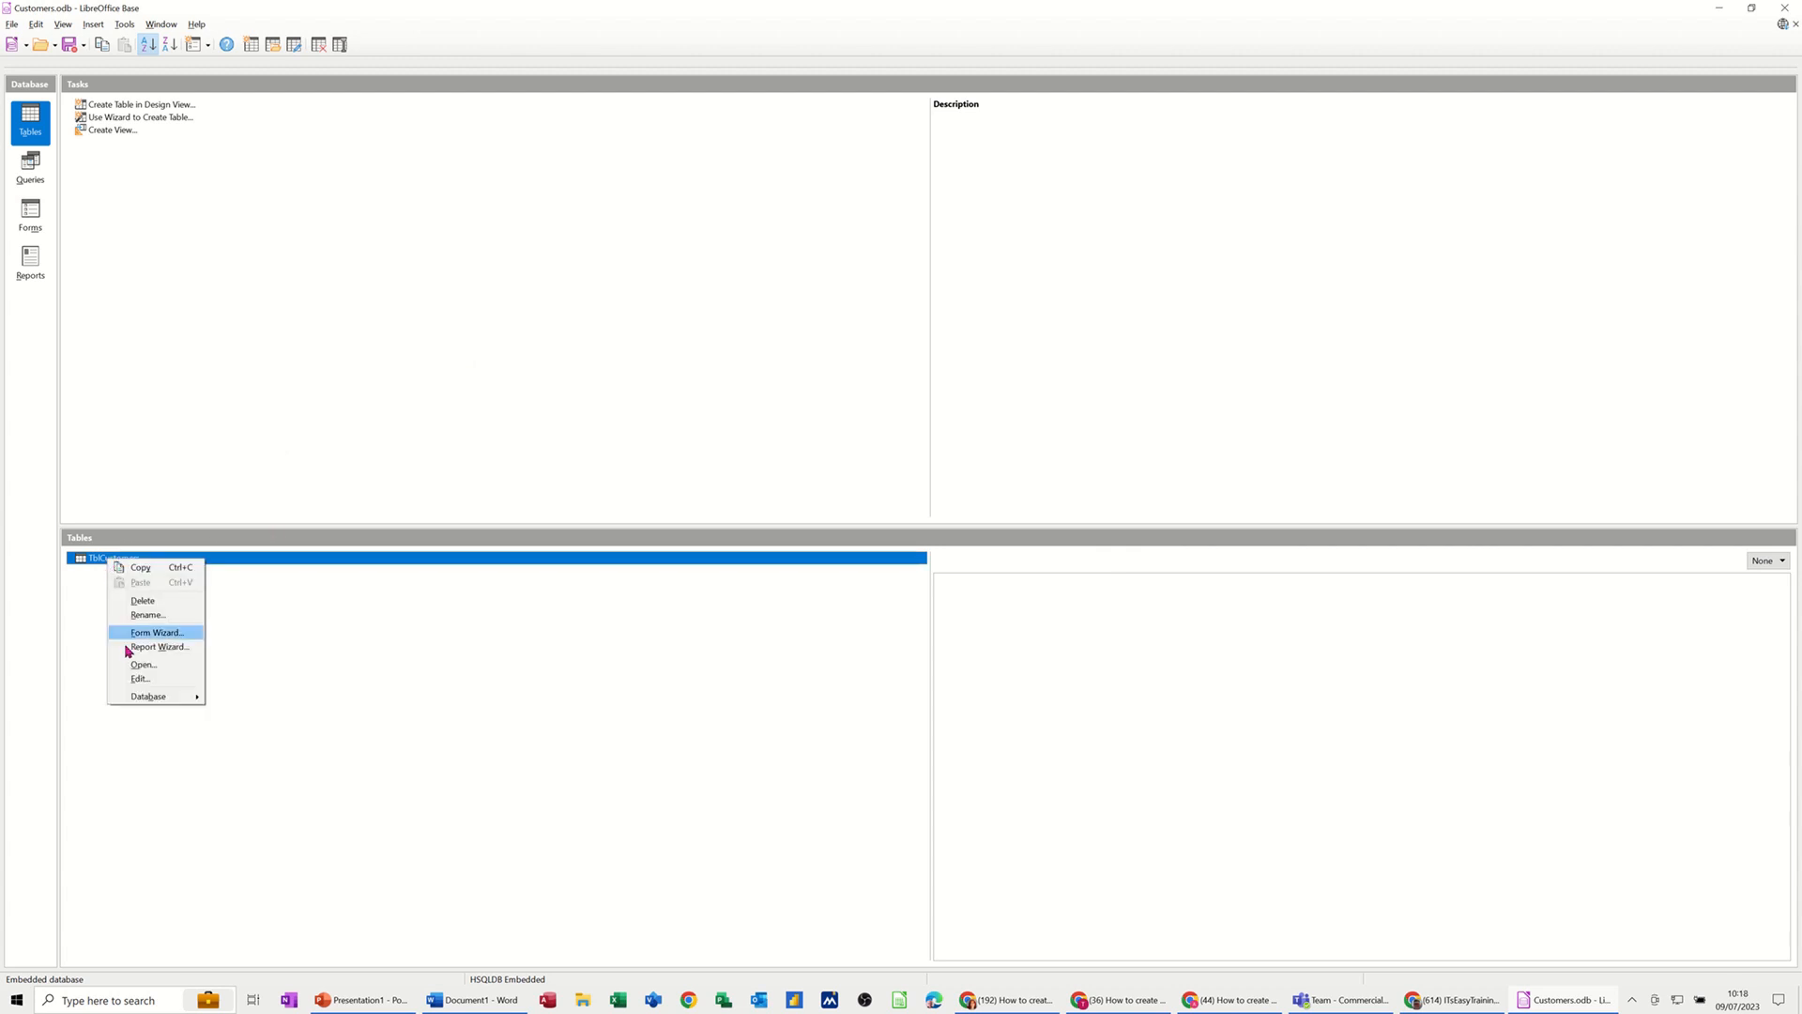
{"action": "left_click", "coordinate": [133, 679]}
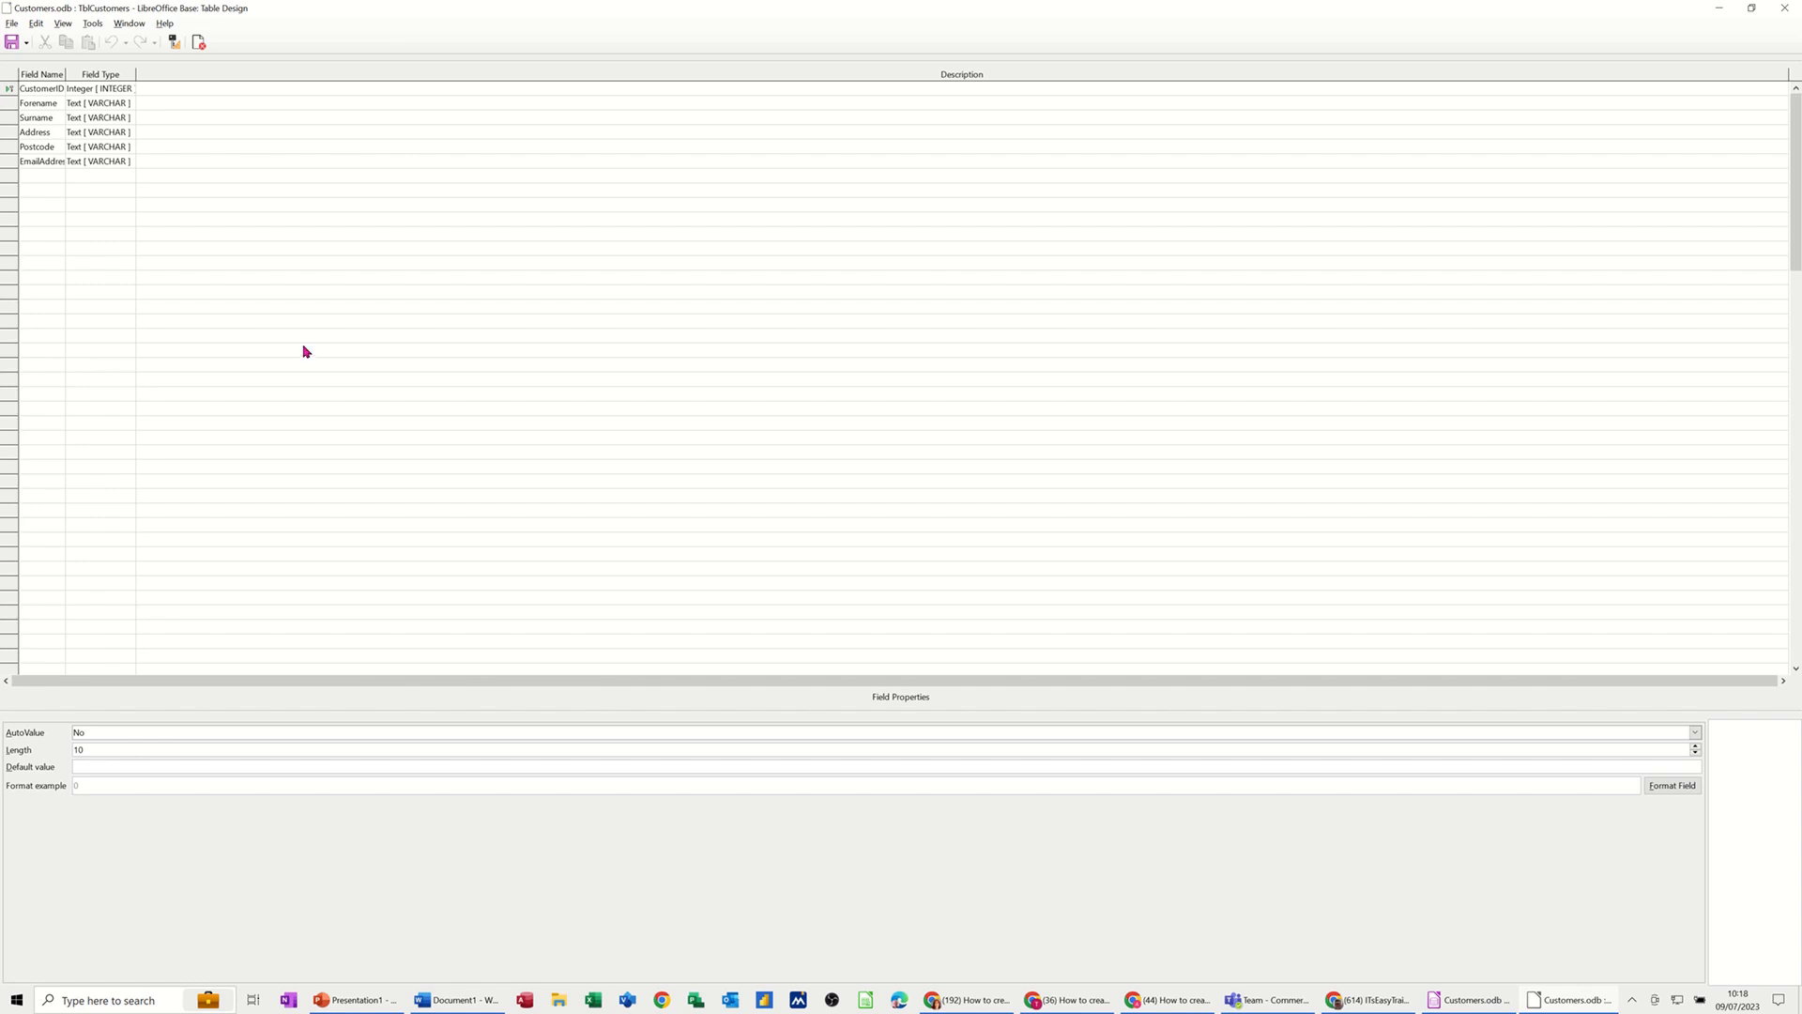
{"action": "left_click", "coordinate": [42, 178]}
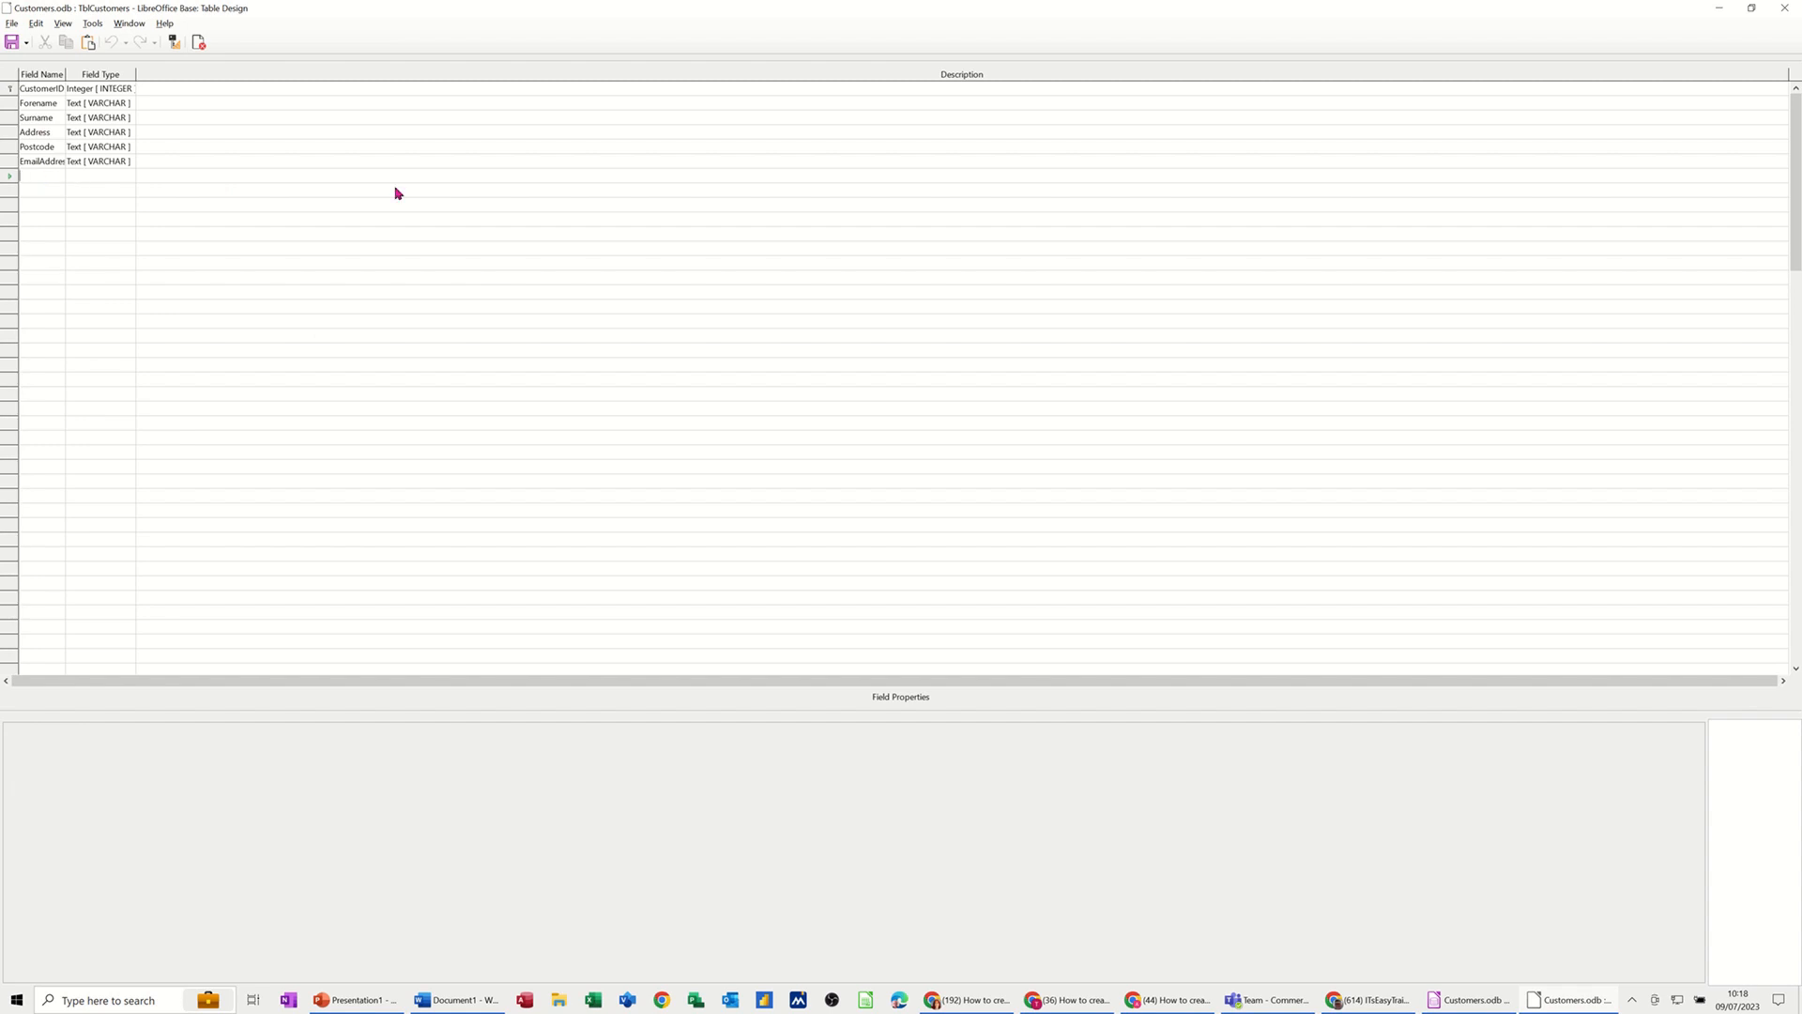
{"action": "type", "text": "City"}
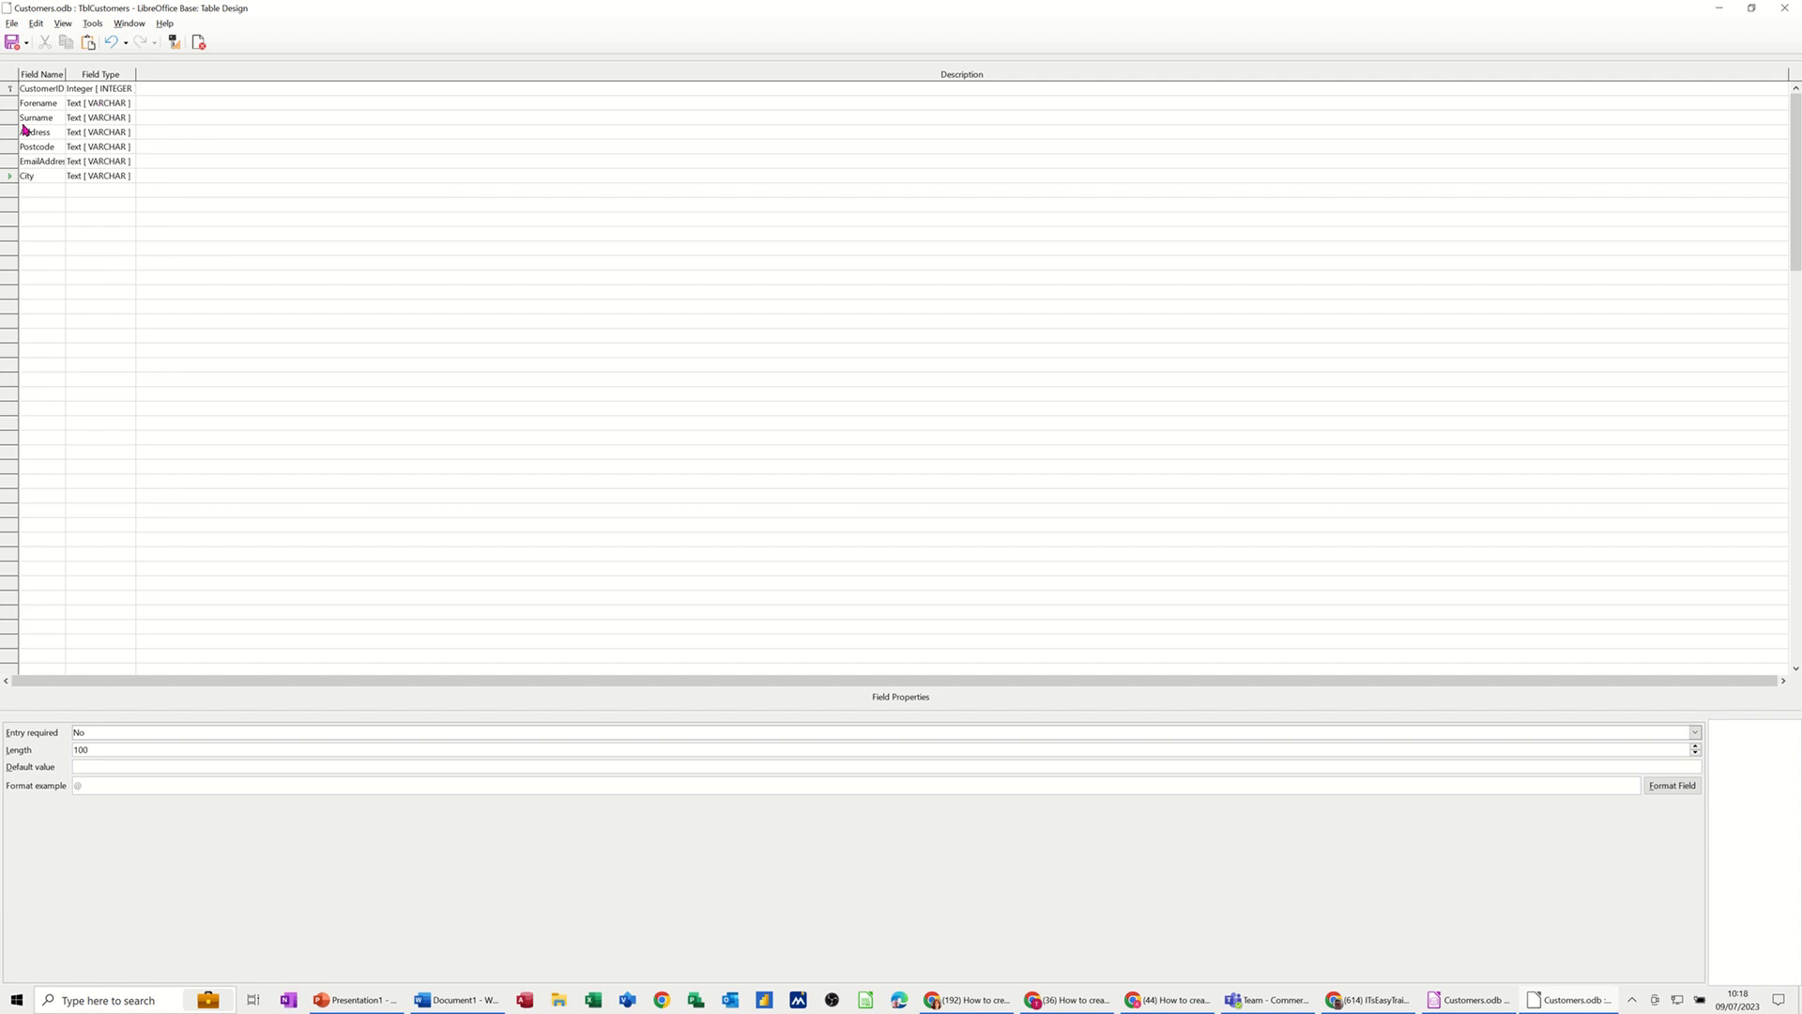
{"action": "left_click", "coordinate": [43, 192]}
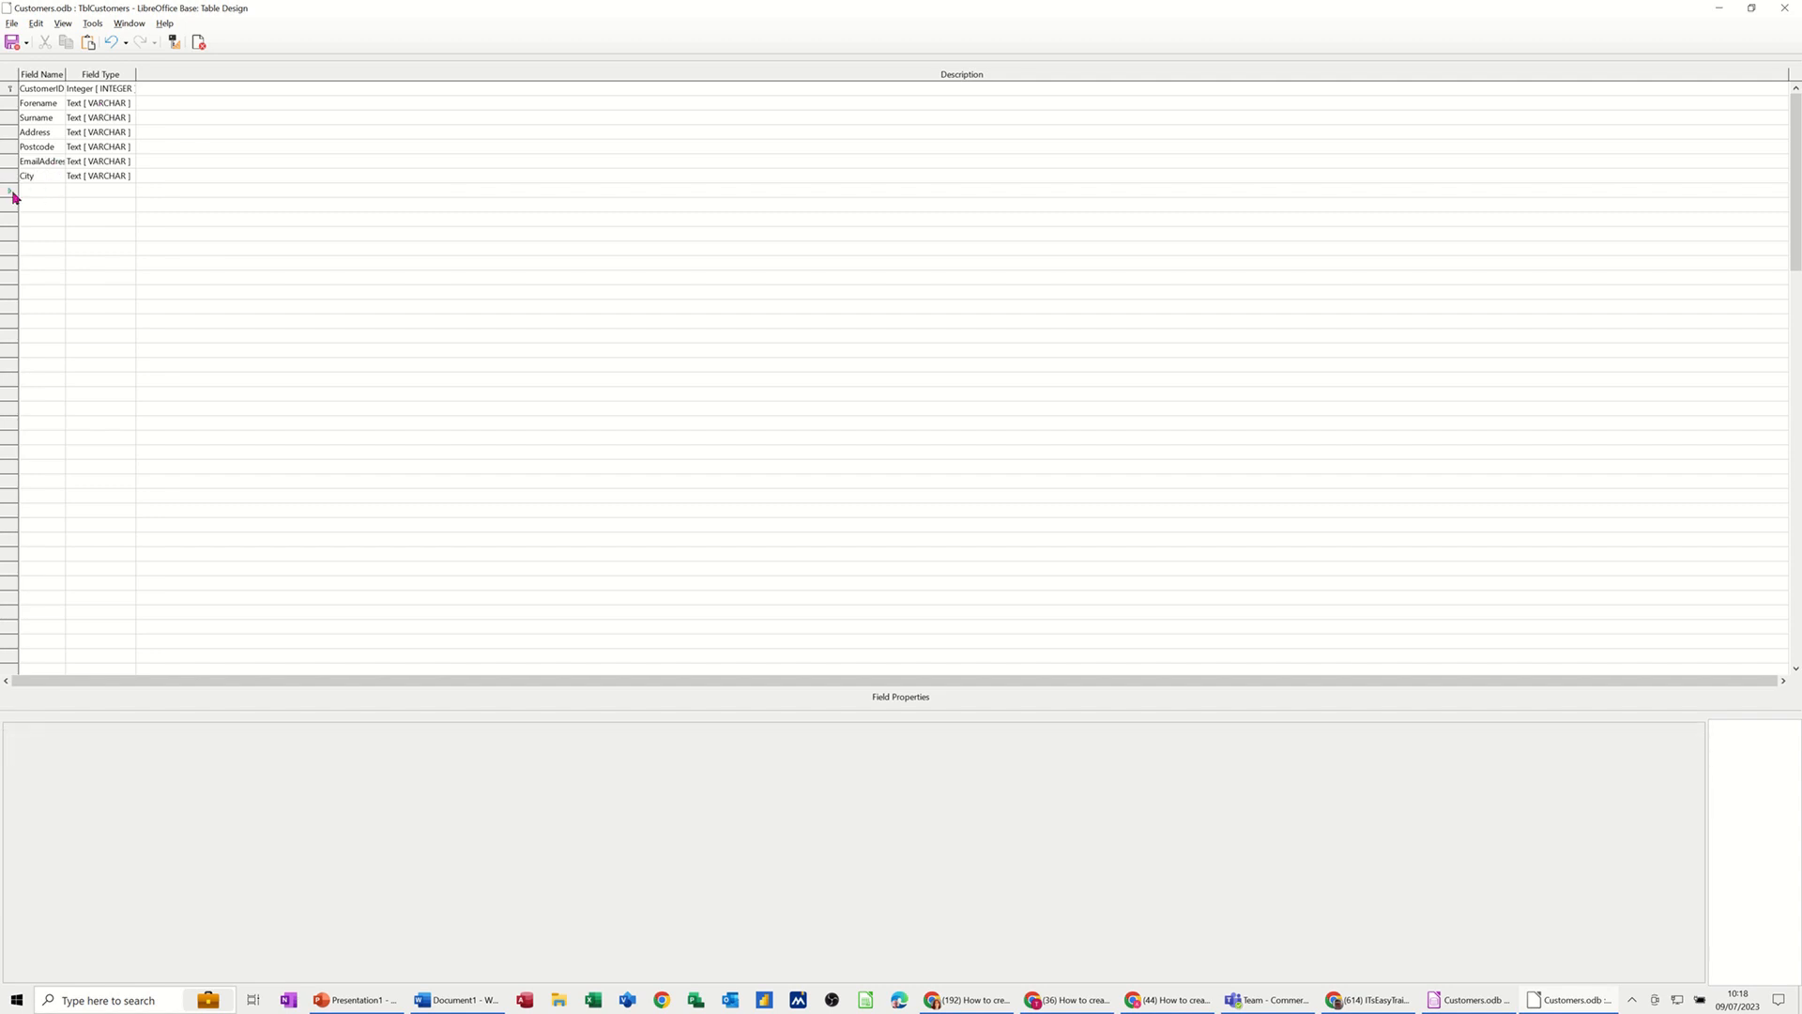
{"action": "left_click", "coordinate": [10, 177]}
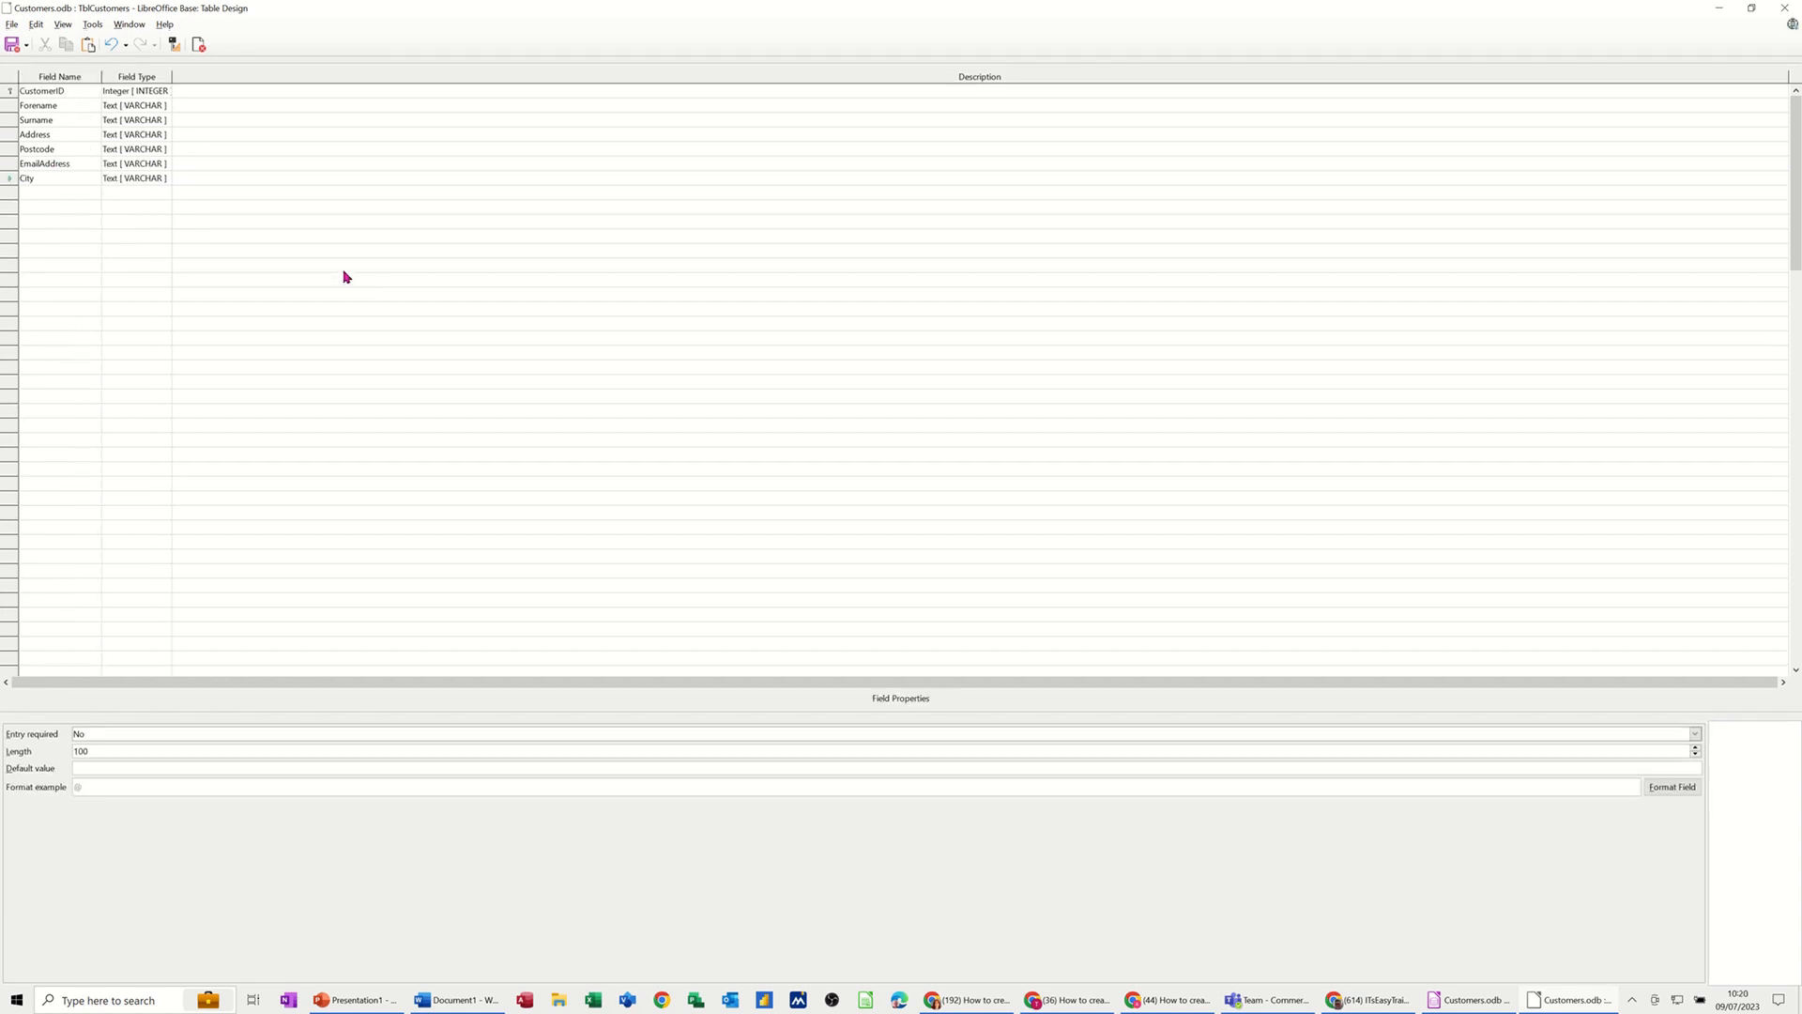
Step: Set the CustomerID field's AutoValue to Yes, then save and close the table design
{"action": "left_click", "coordinate": [51, 94]}
{"action": "left_click", "coordinate": [105, 738]}
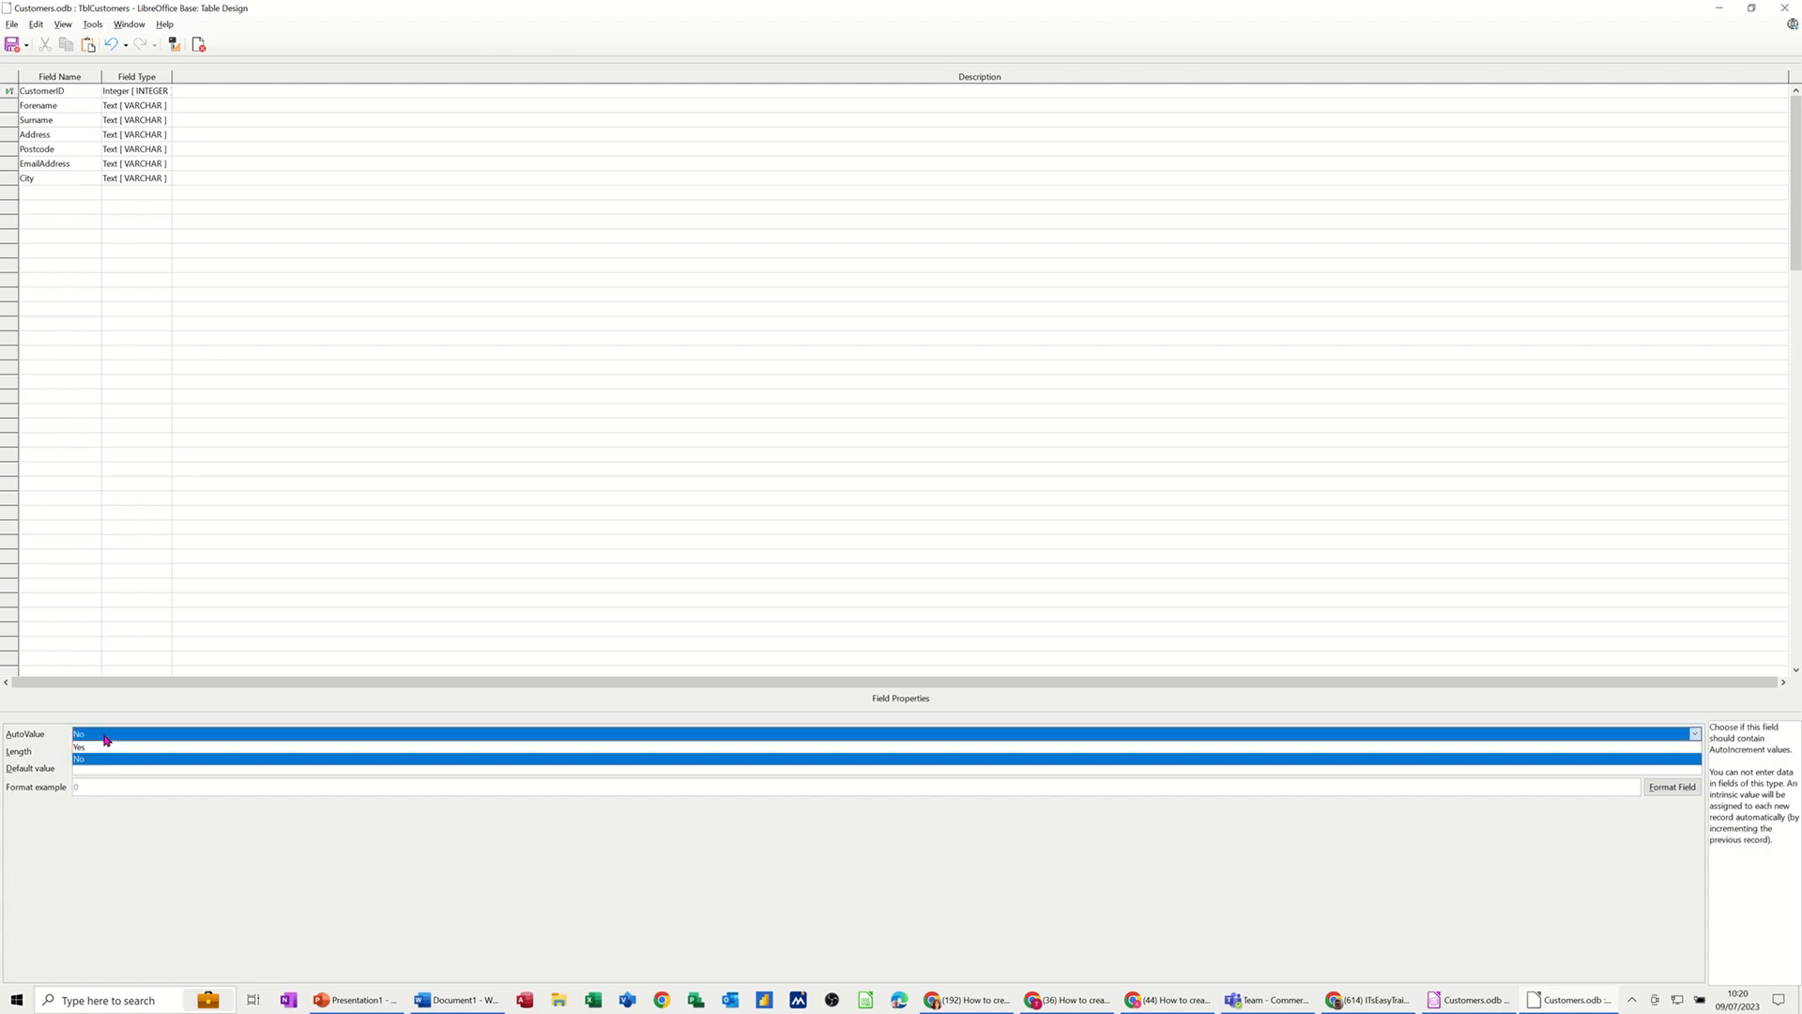
{"action": "left_click", "coordinate": [100, 748]}
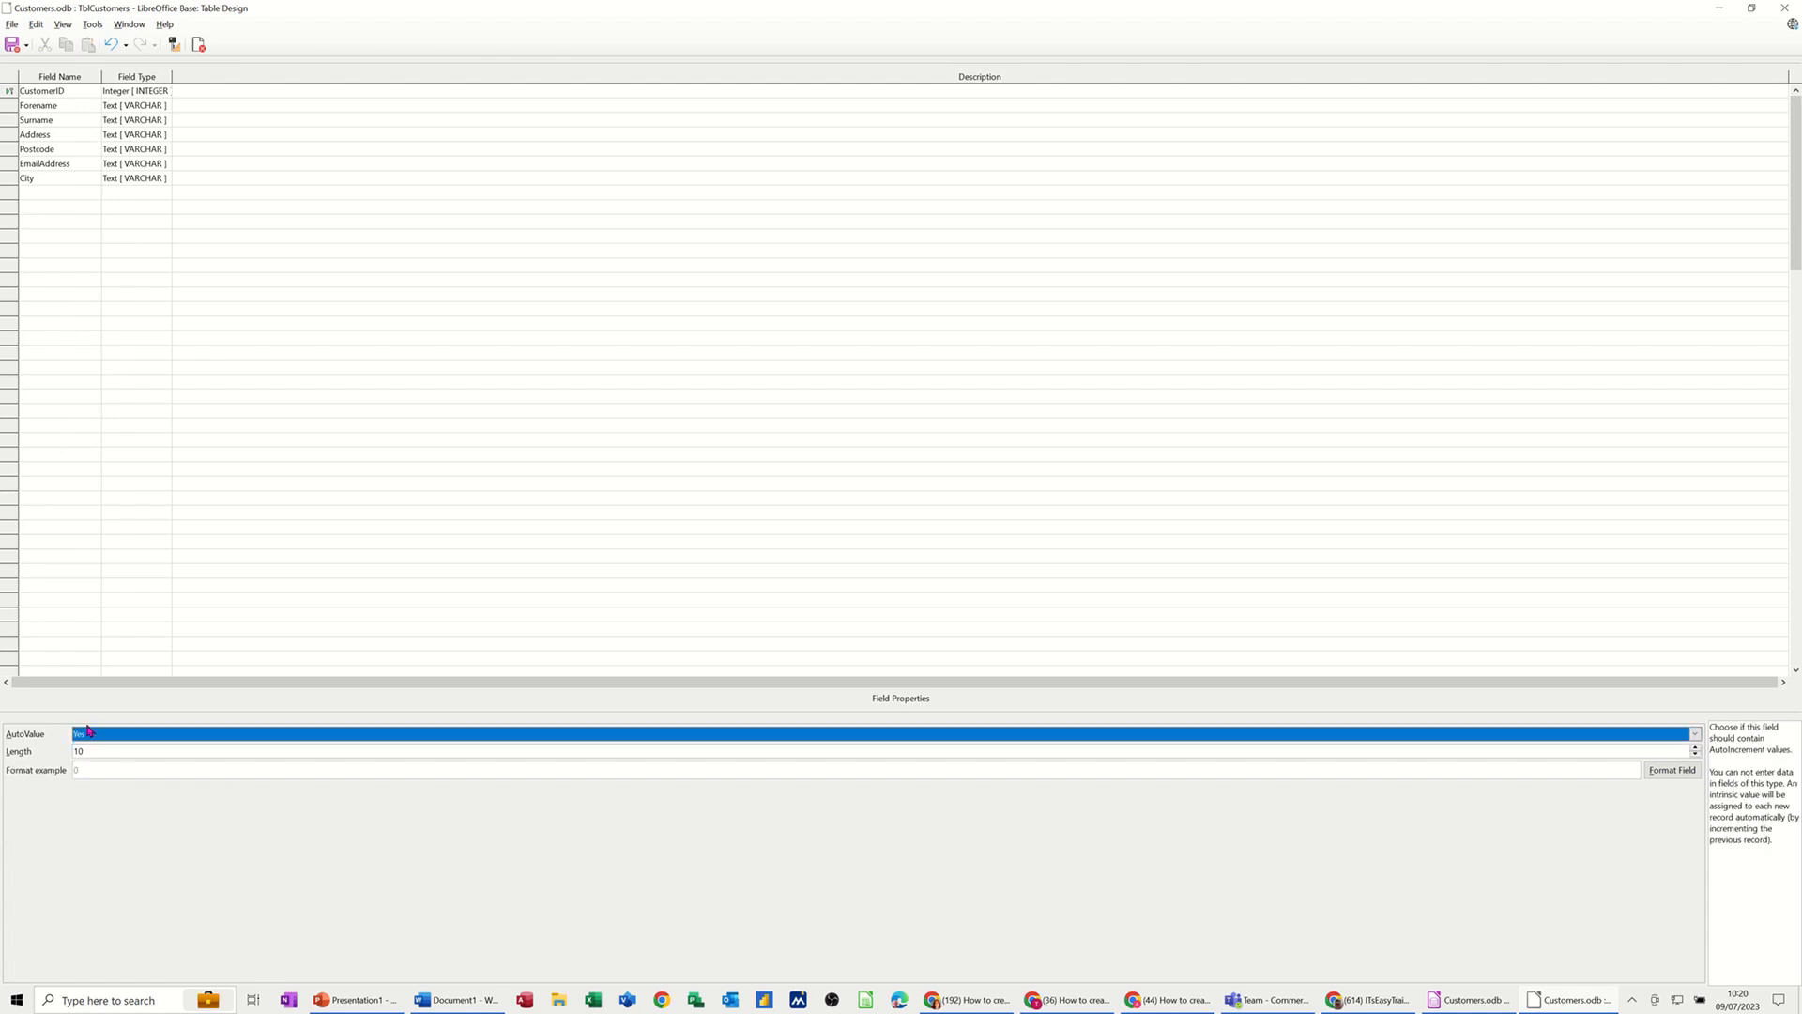
{"action": "left_click", "coordinate": [199, 45]}
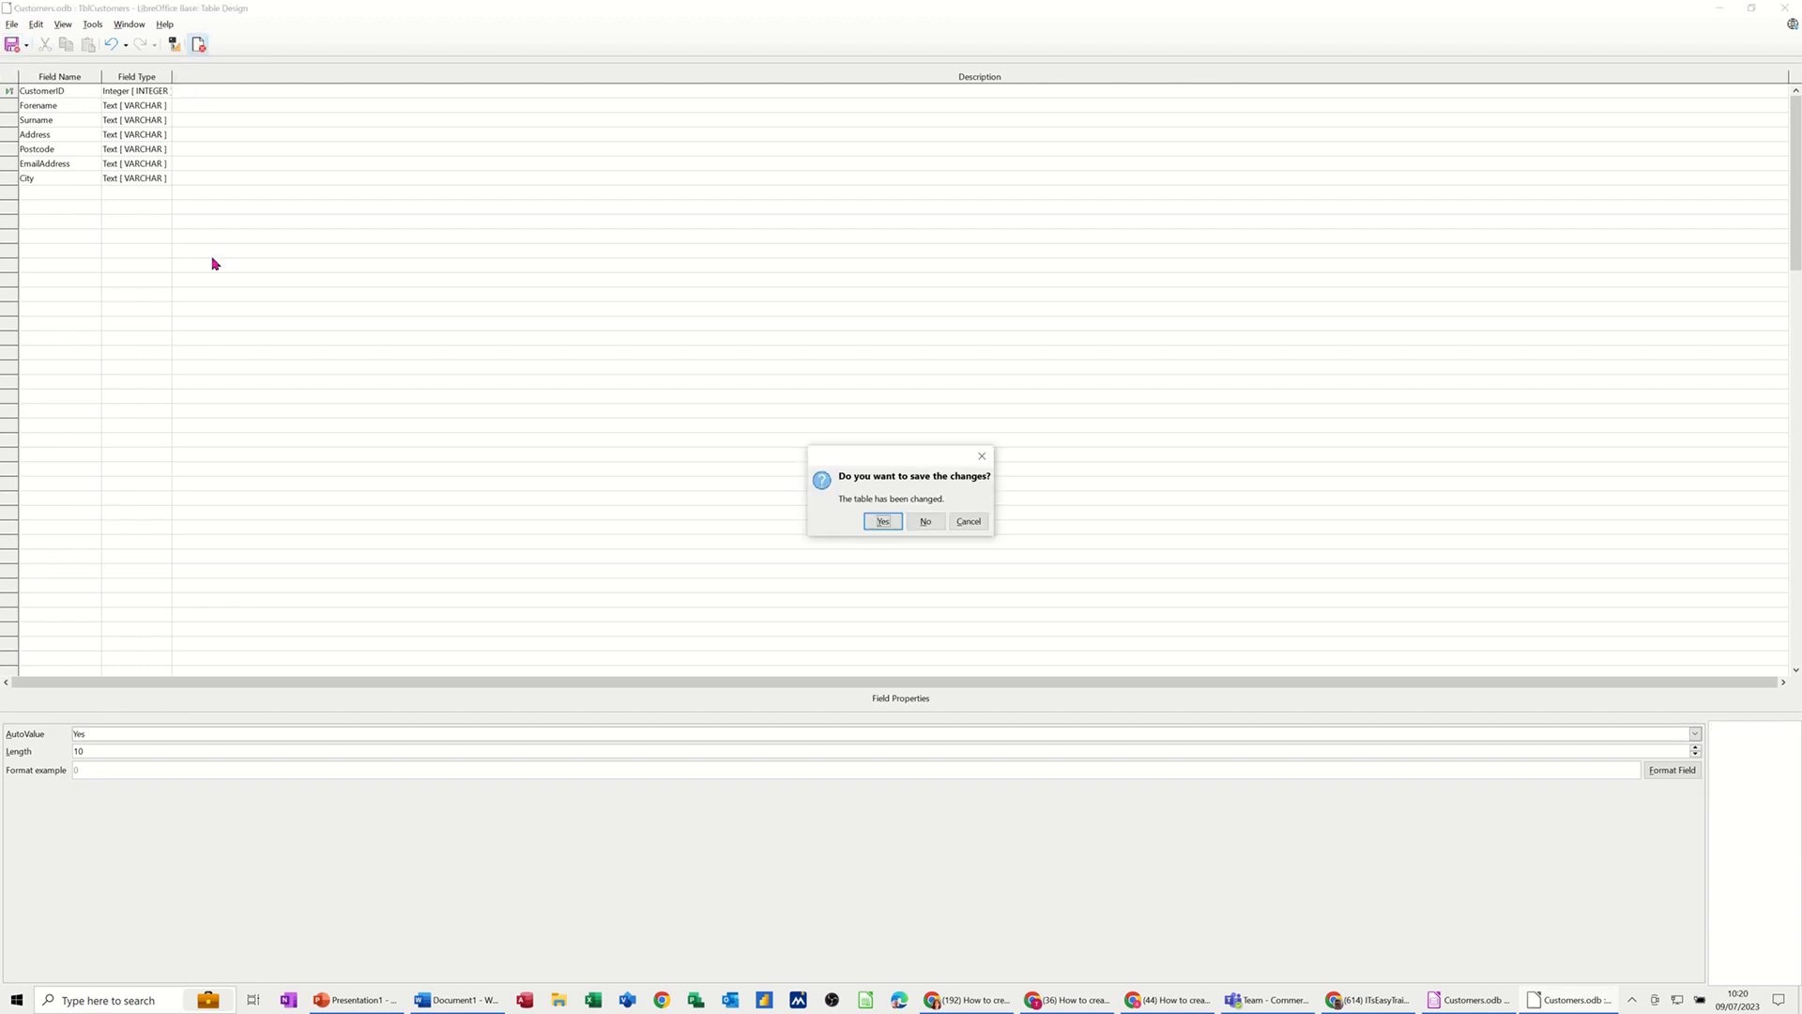
{"action": "left_click", "coordinate": [882, 521]}
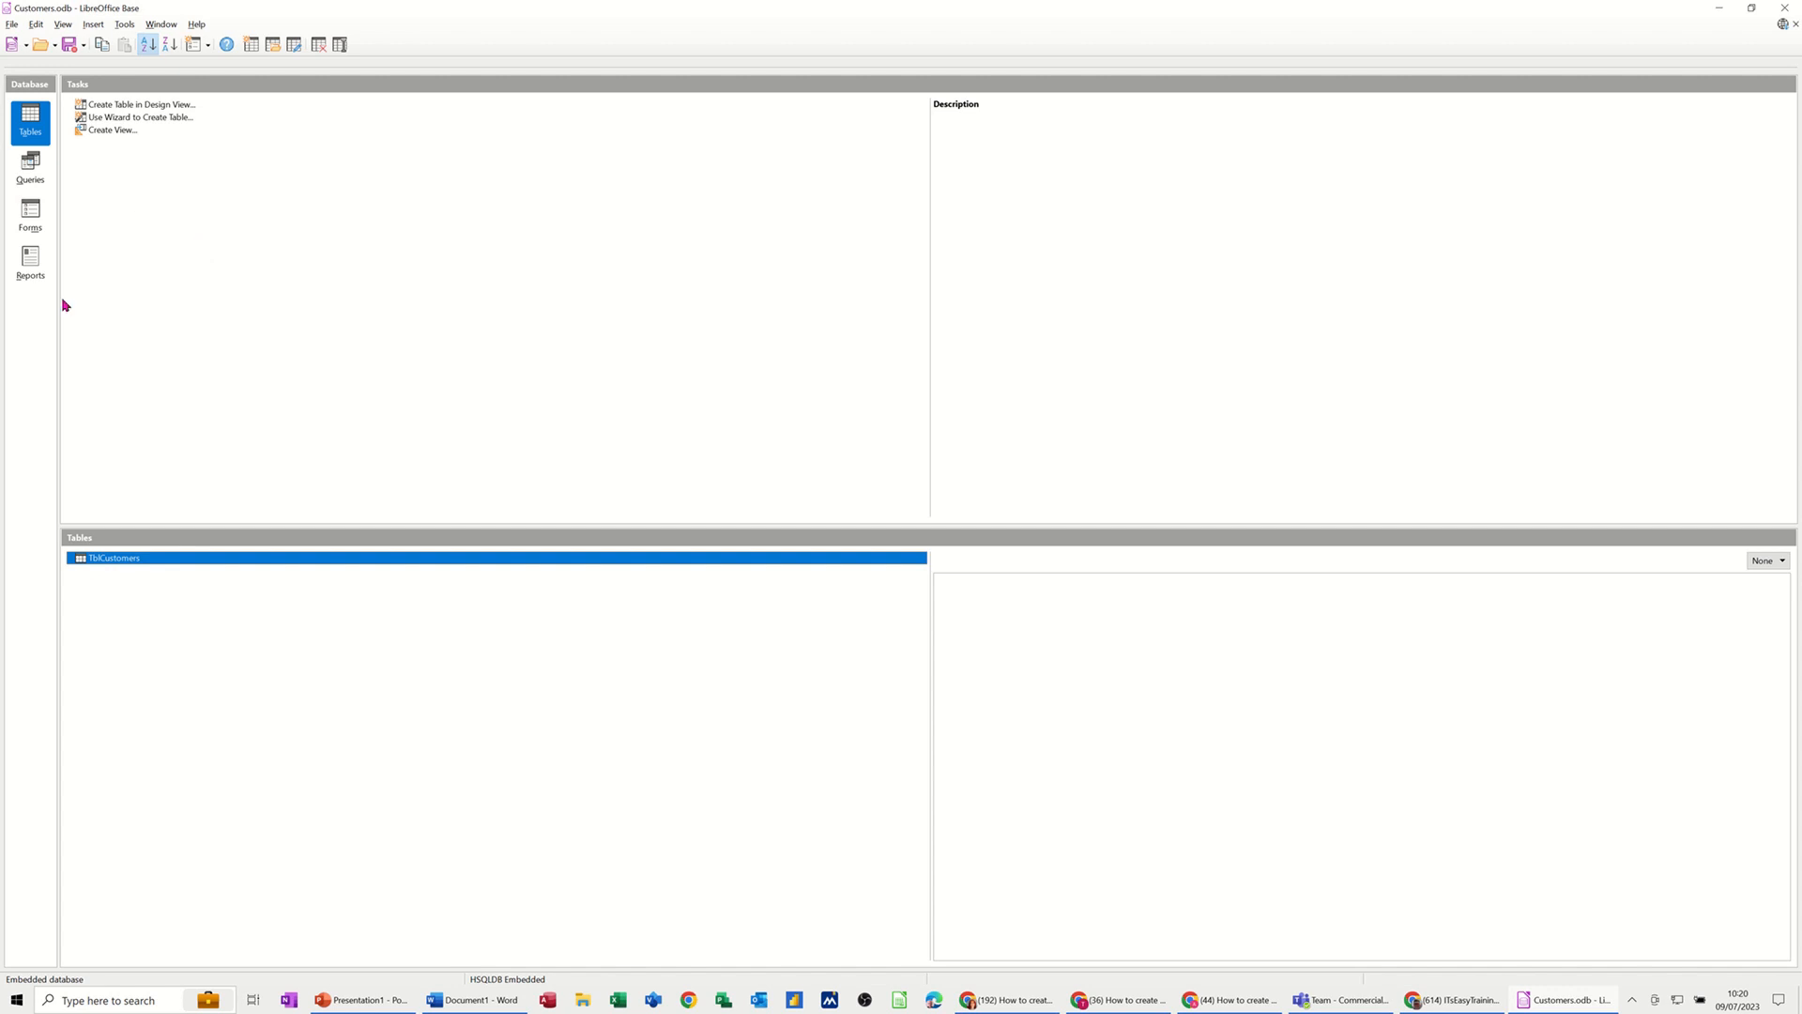
Step: Open TblCustomers, fill in the third record's forename, add a fourth customer by forename only, and close the table
{"action": "double_click", "coordinate": [99, 562]}
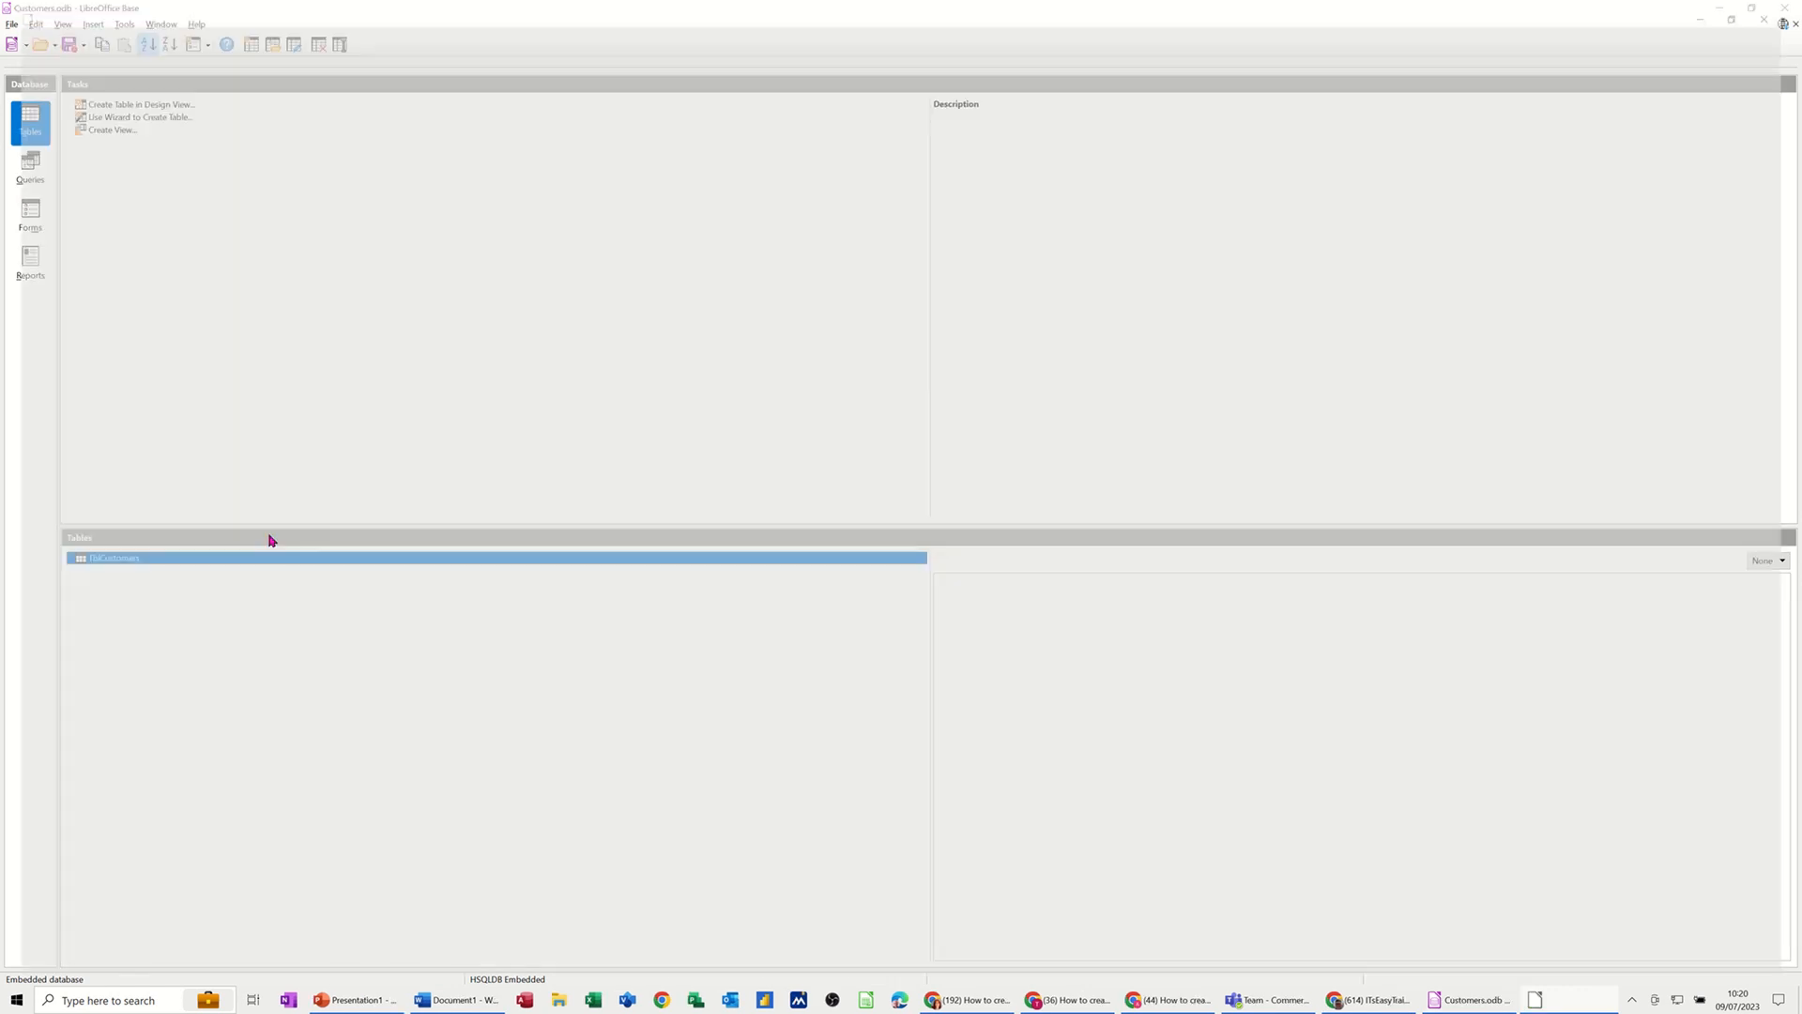
{"action": "left_click_drag", "start_coordinate": [1362, 153], "coordinate": [602, 124]}
{"action": "left_click", "coordinate": [553, 216]}
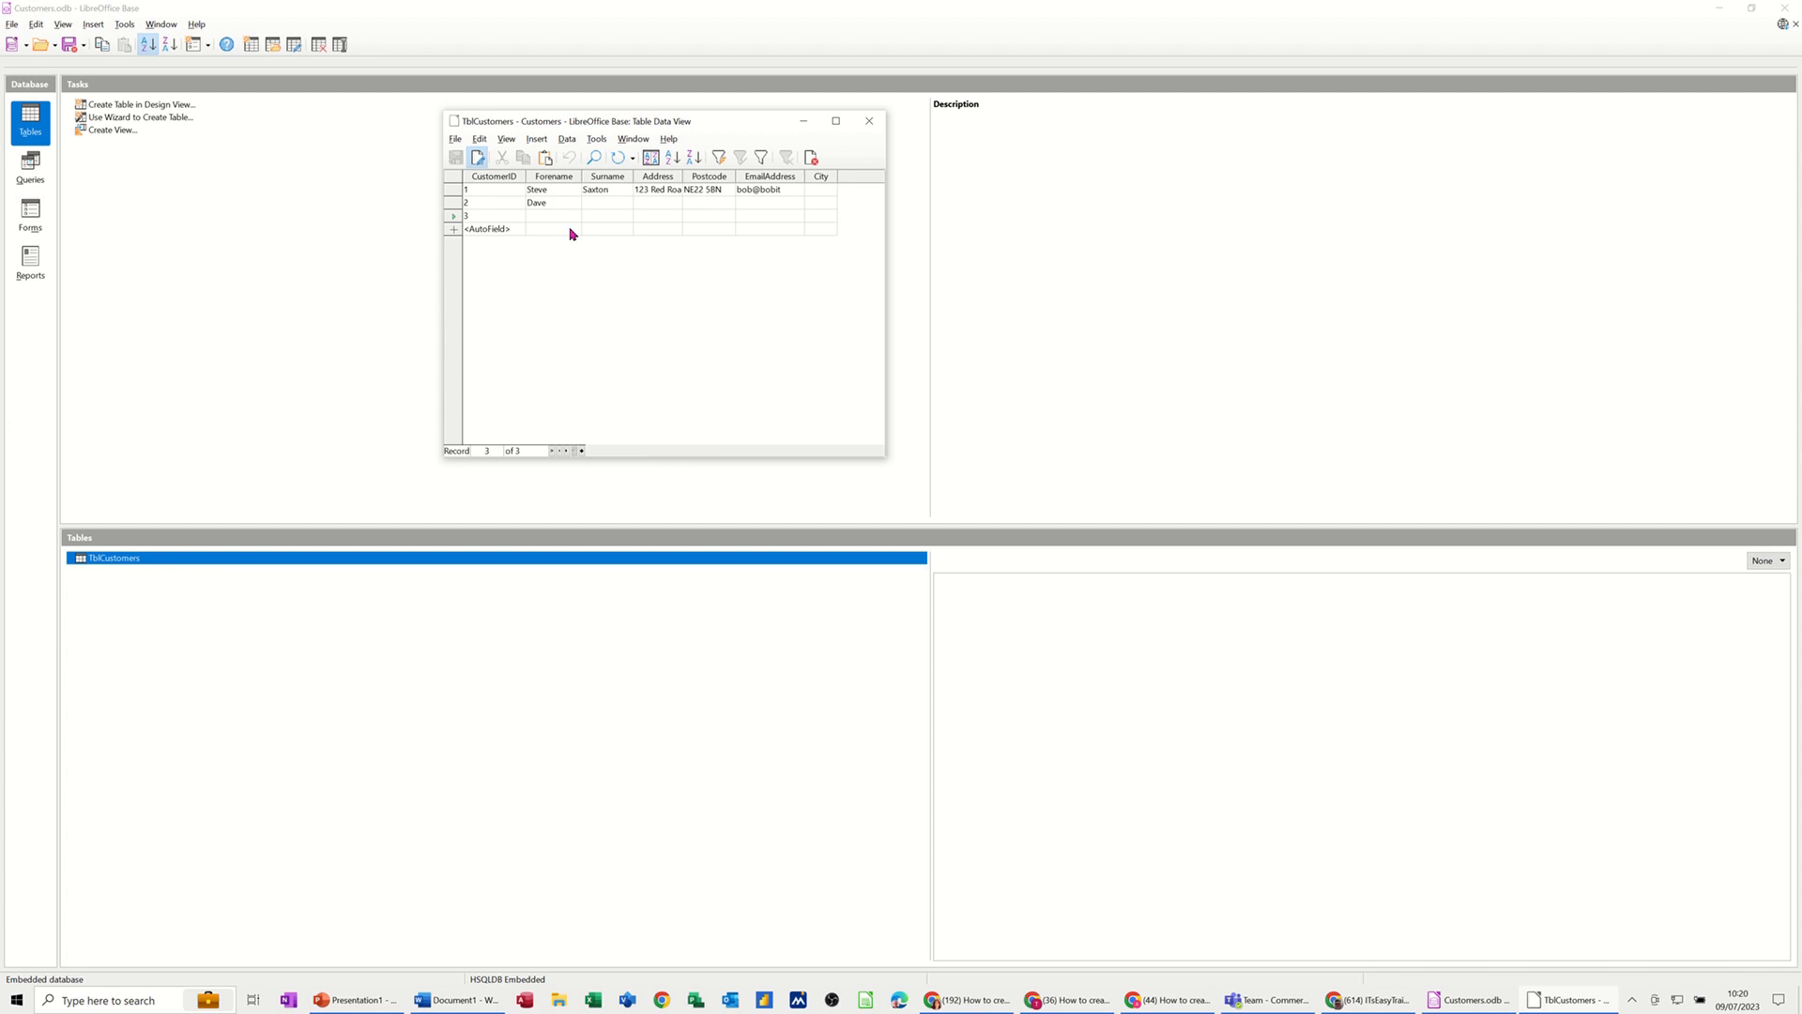
{"action": "type", "text": "Paul"}
{"action": "key", "text": "Down"}
{"action": "type", "text": "J"}
{"action": "left_click", "coordinate": [558, 244]}
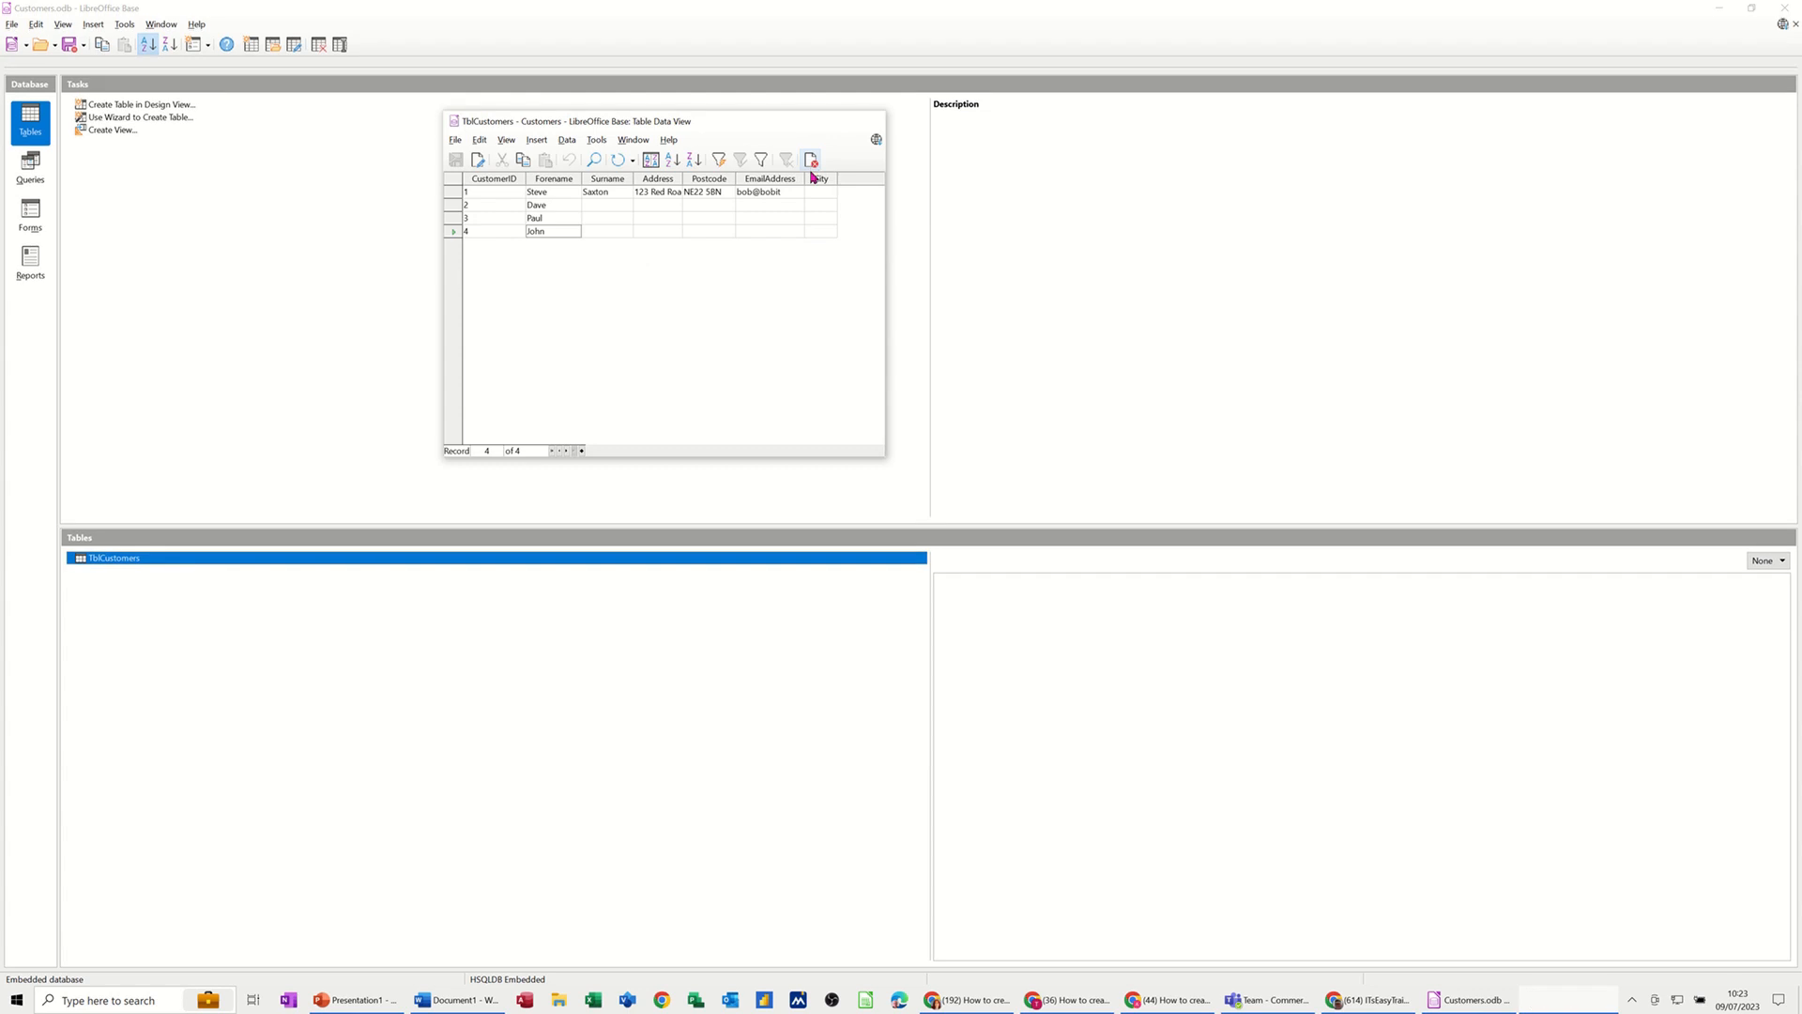
{"action": "left_click", "coordinate": [813, 163]}
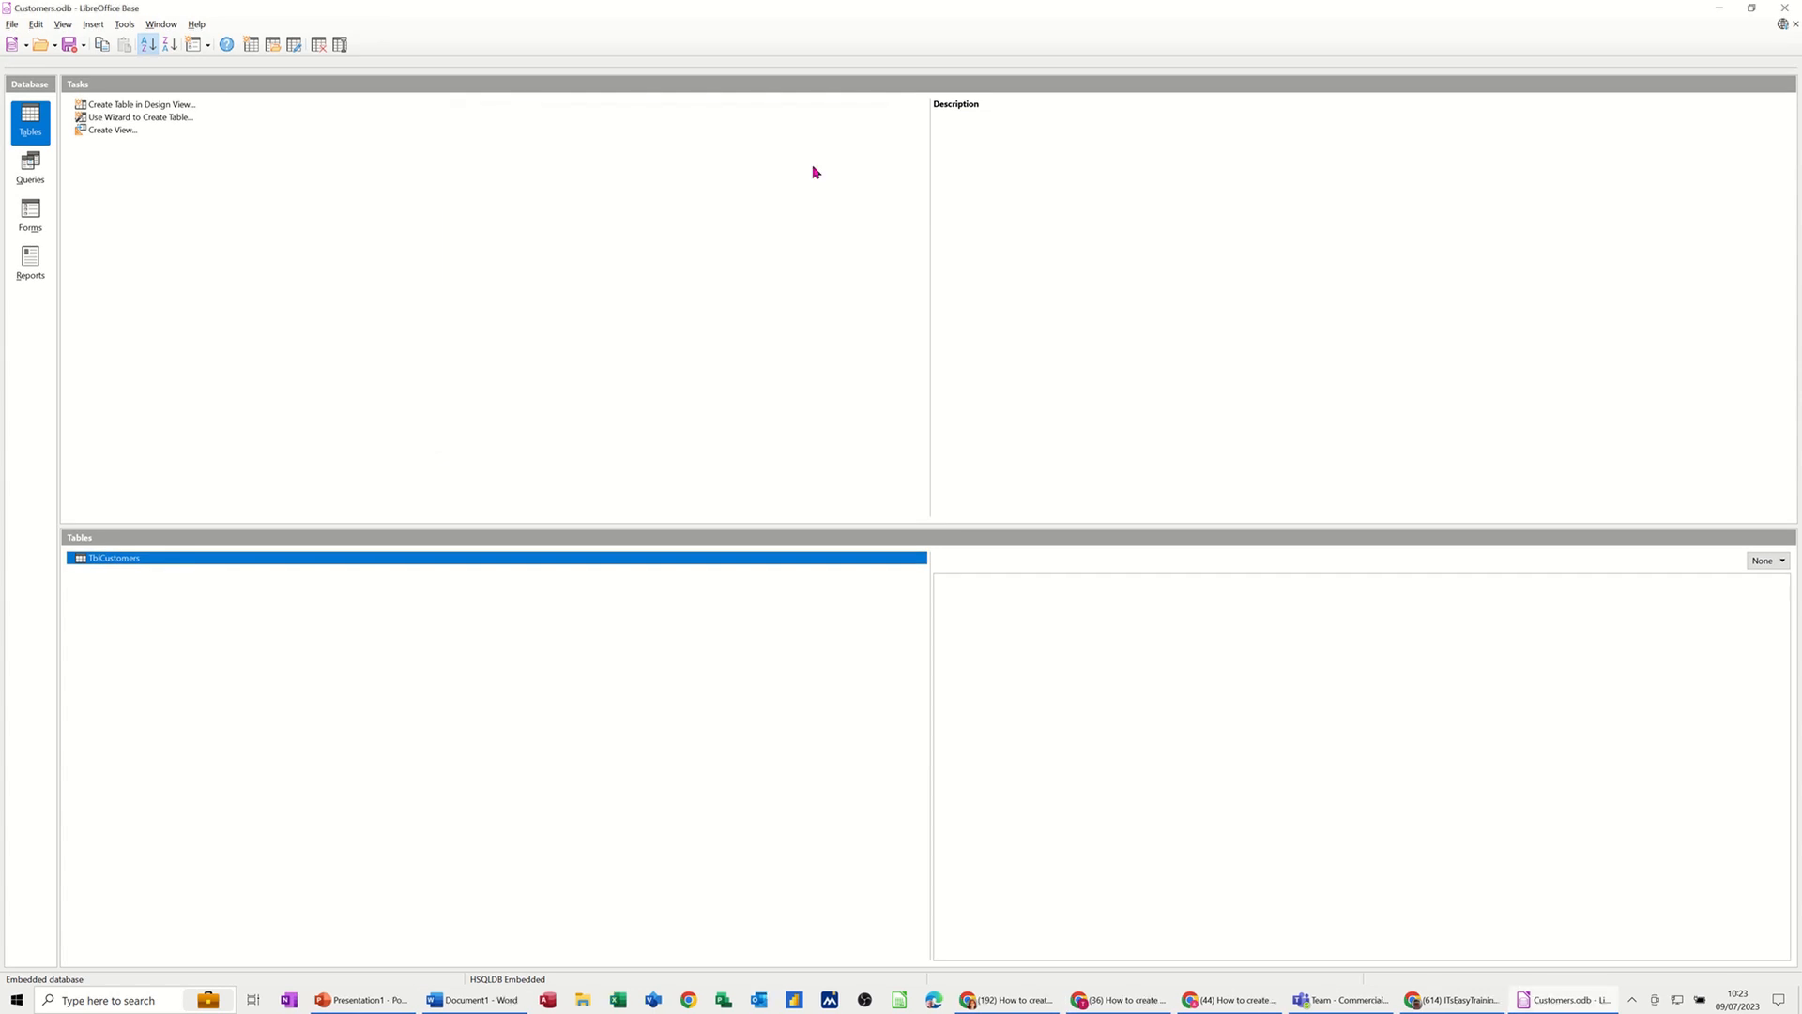
Step: Reopen the TblCustomers design and widen the Field Name and Field Type columns
{"action": "right_click", "coordinate": [154, 562]}
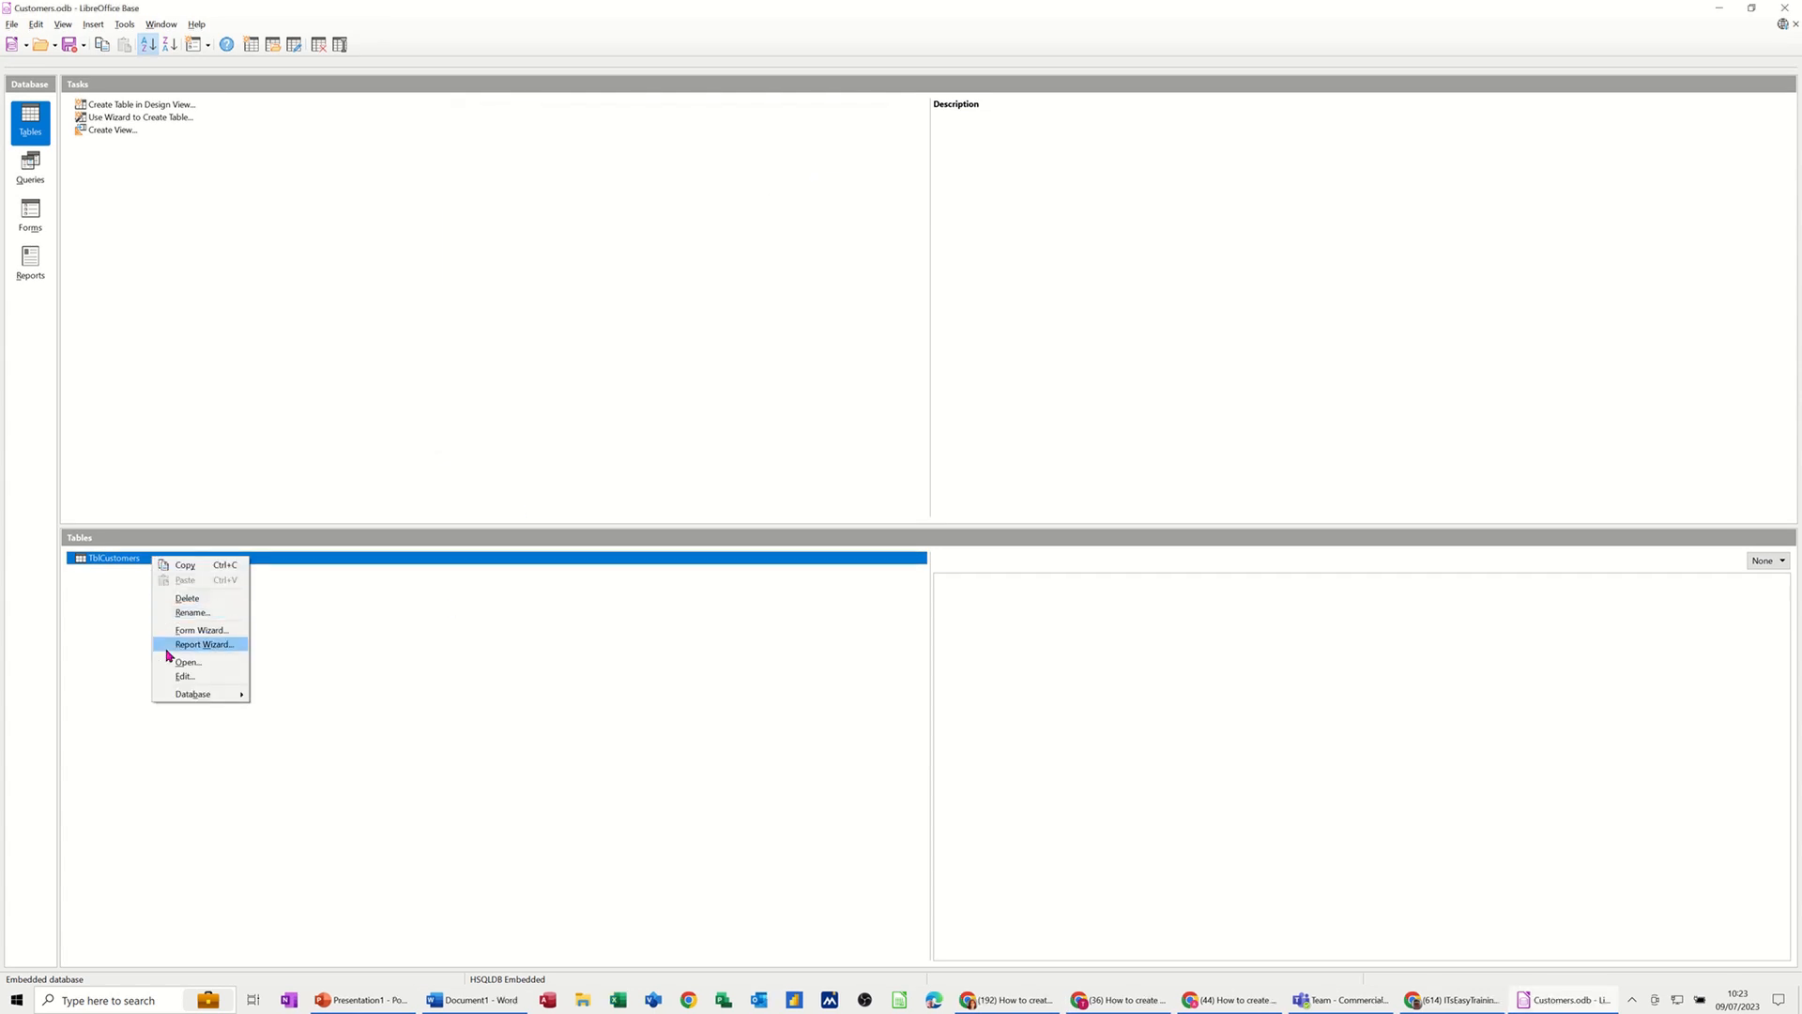
{"action": "left_click", "coordinate": [179, 677]}
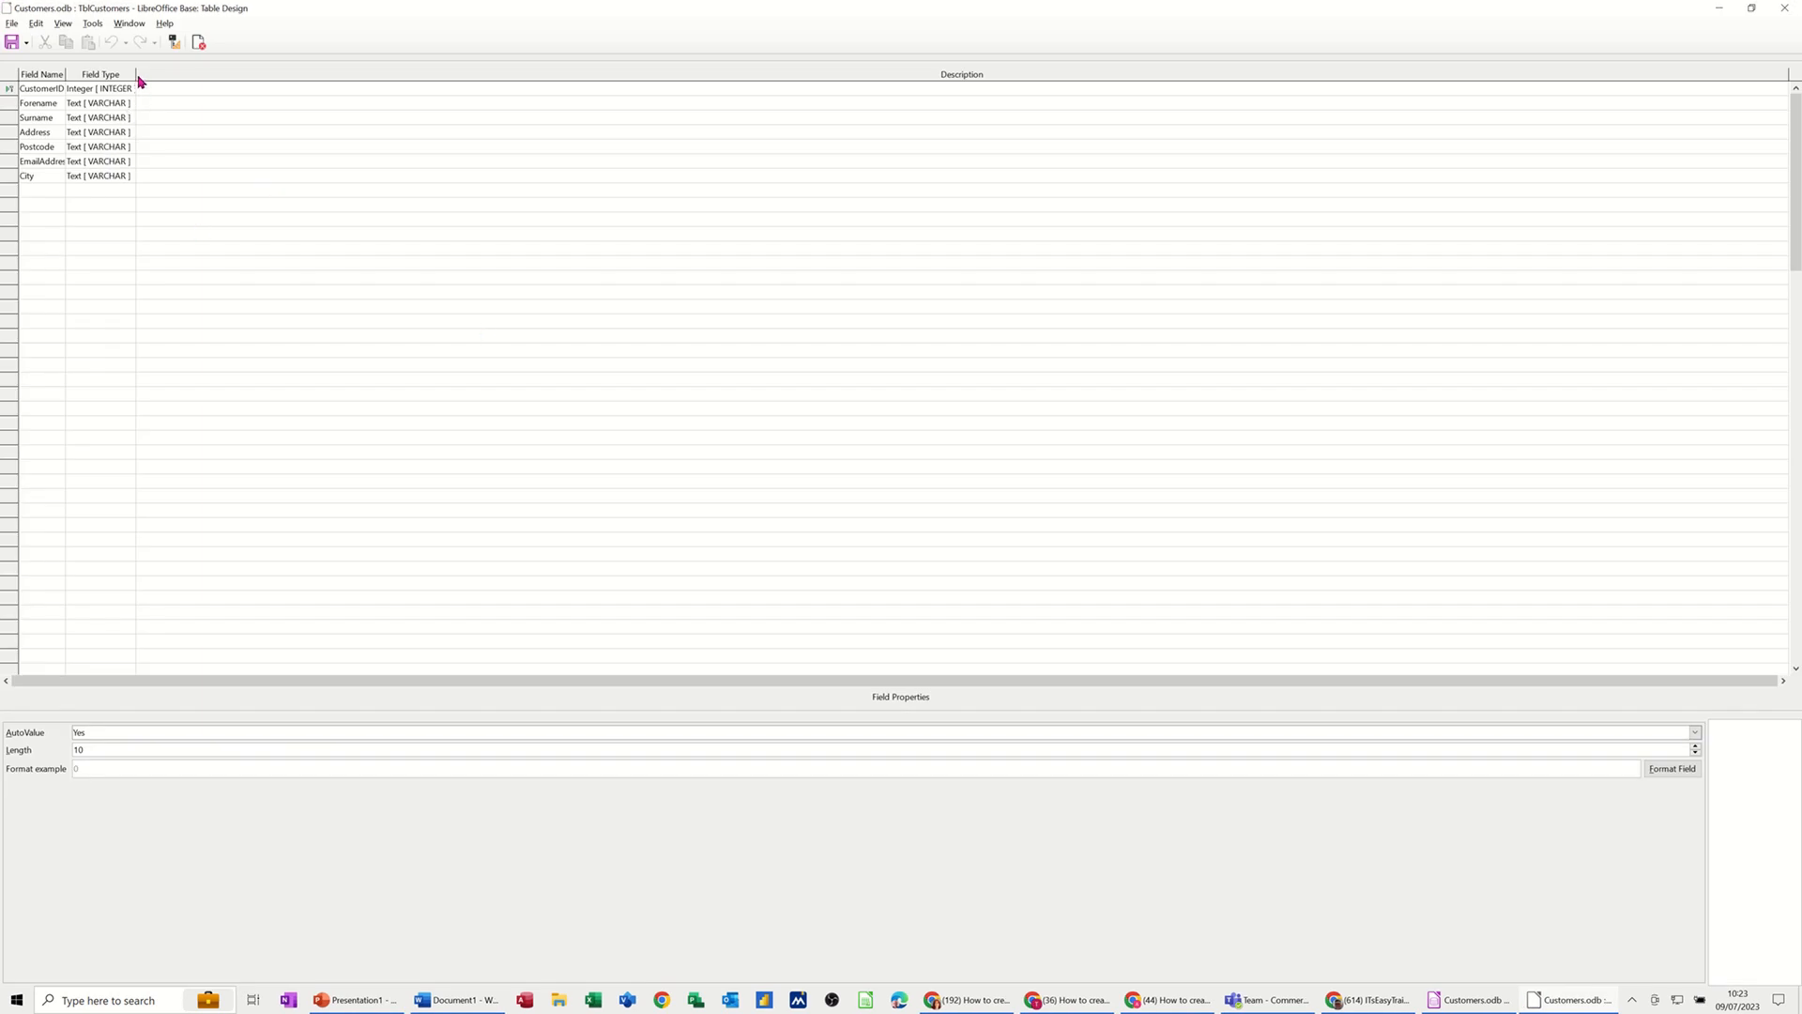
{"action": "left_click_drag", "start_coordinate": [69, 71], "coordinate": [250, 82]}
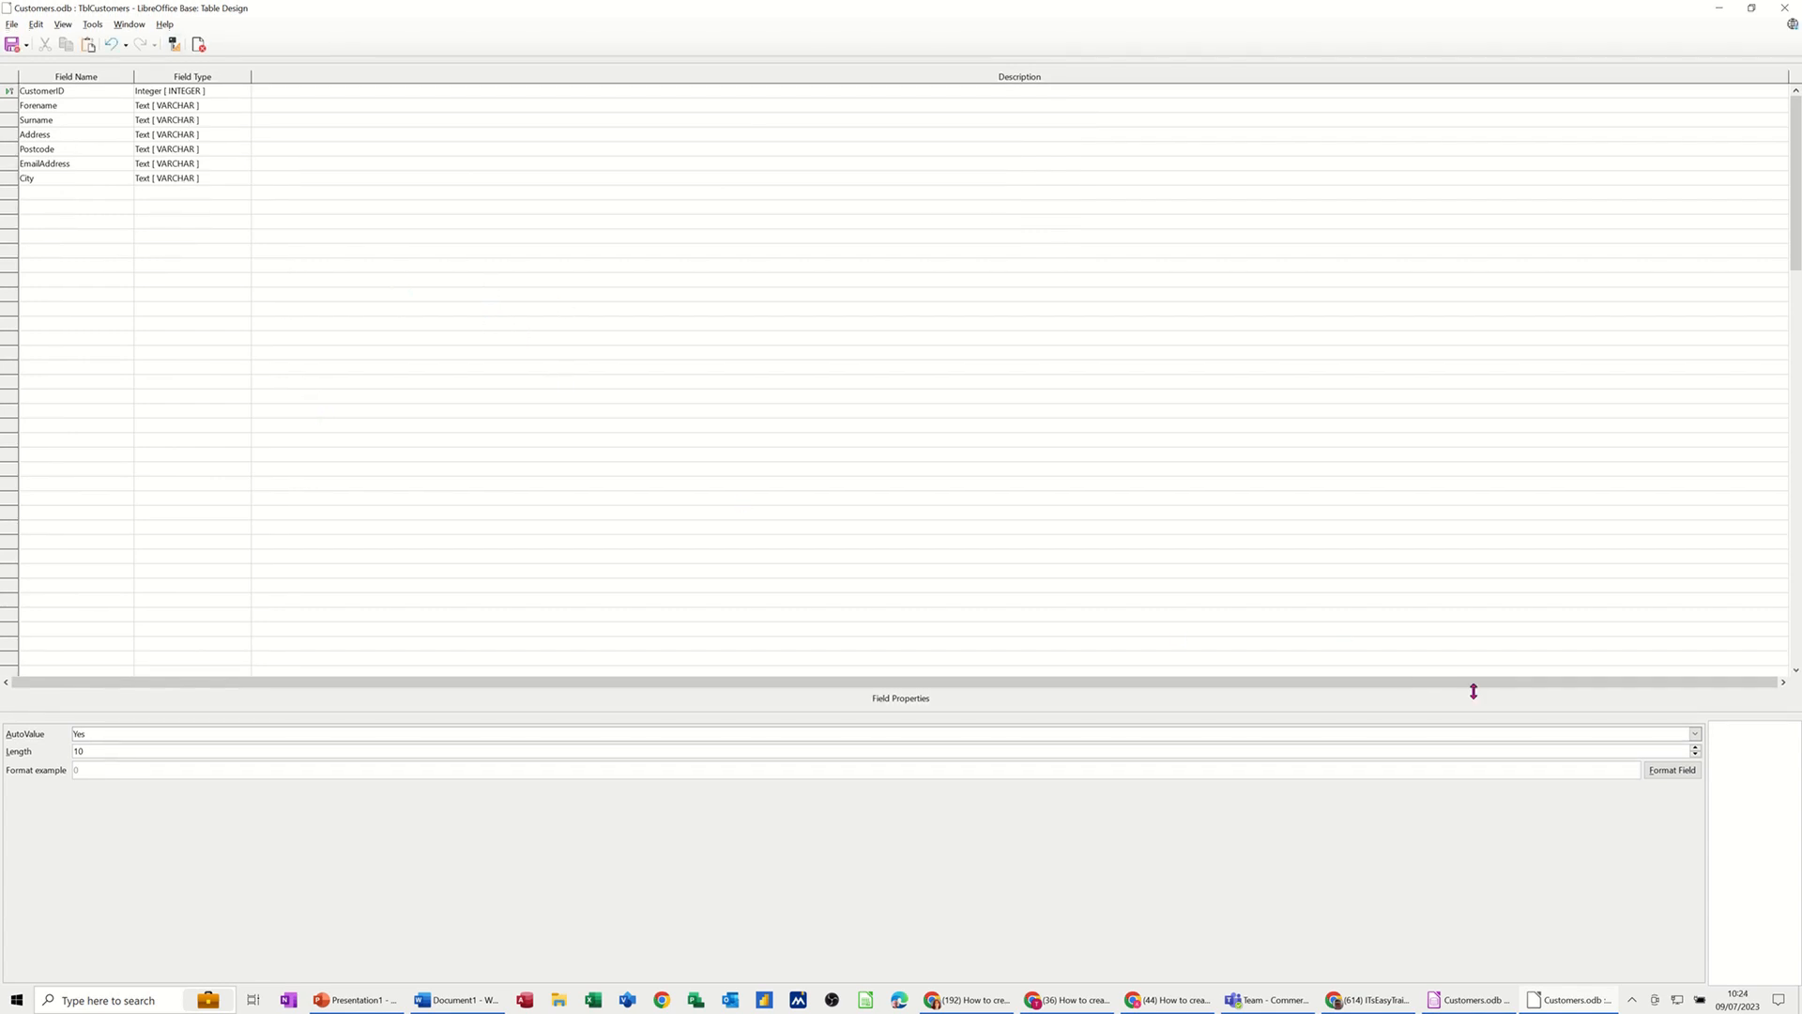
Step: Examine the Currency and Date format options available for the CustomerID field without applying any
{"action": "left_click", "coordinate": [1671, 772]}
{"action": "left_click_drag", "start_coordinate": [869, 366], "coordinate": [693, 220]}
{"action": "left_click", "coordinate": [561, 295]}
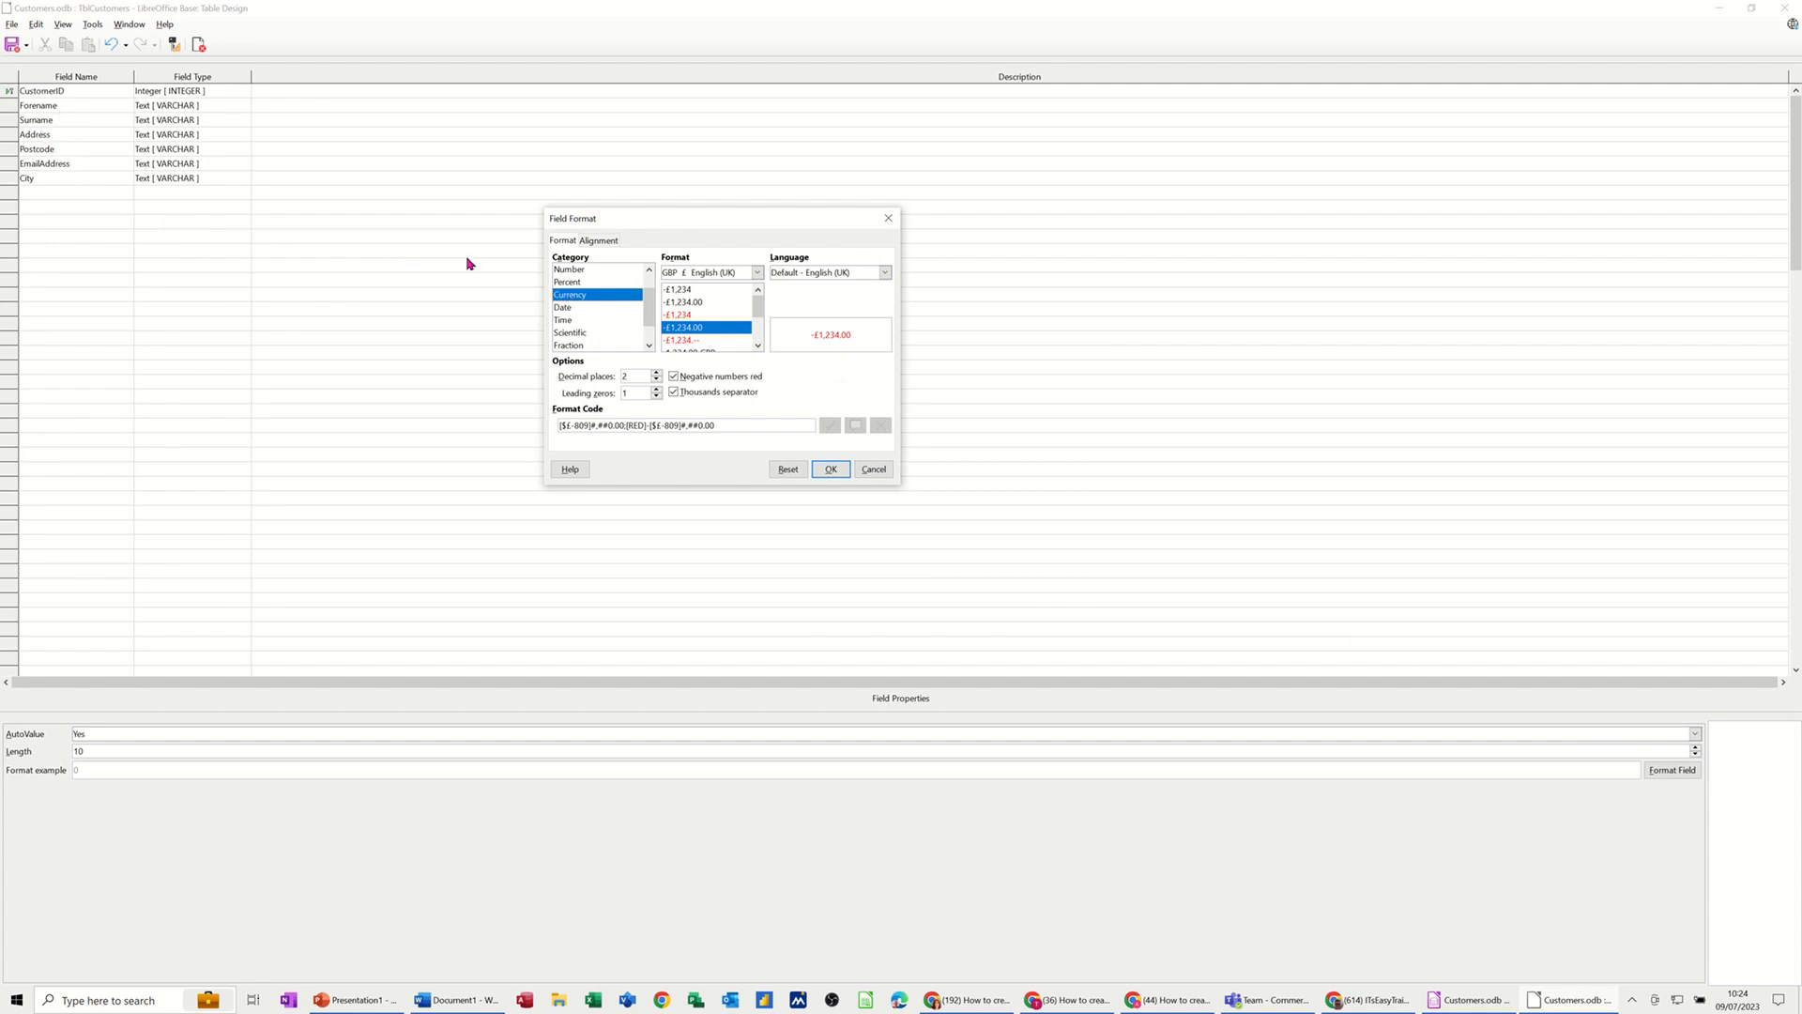
{"action": "left_click", "coordinate": [578, 308]}
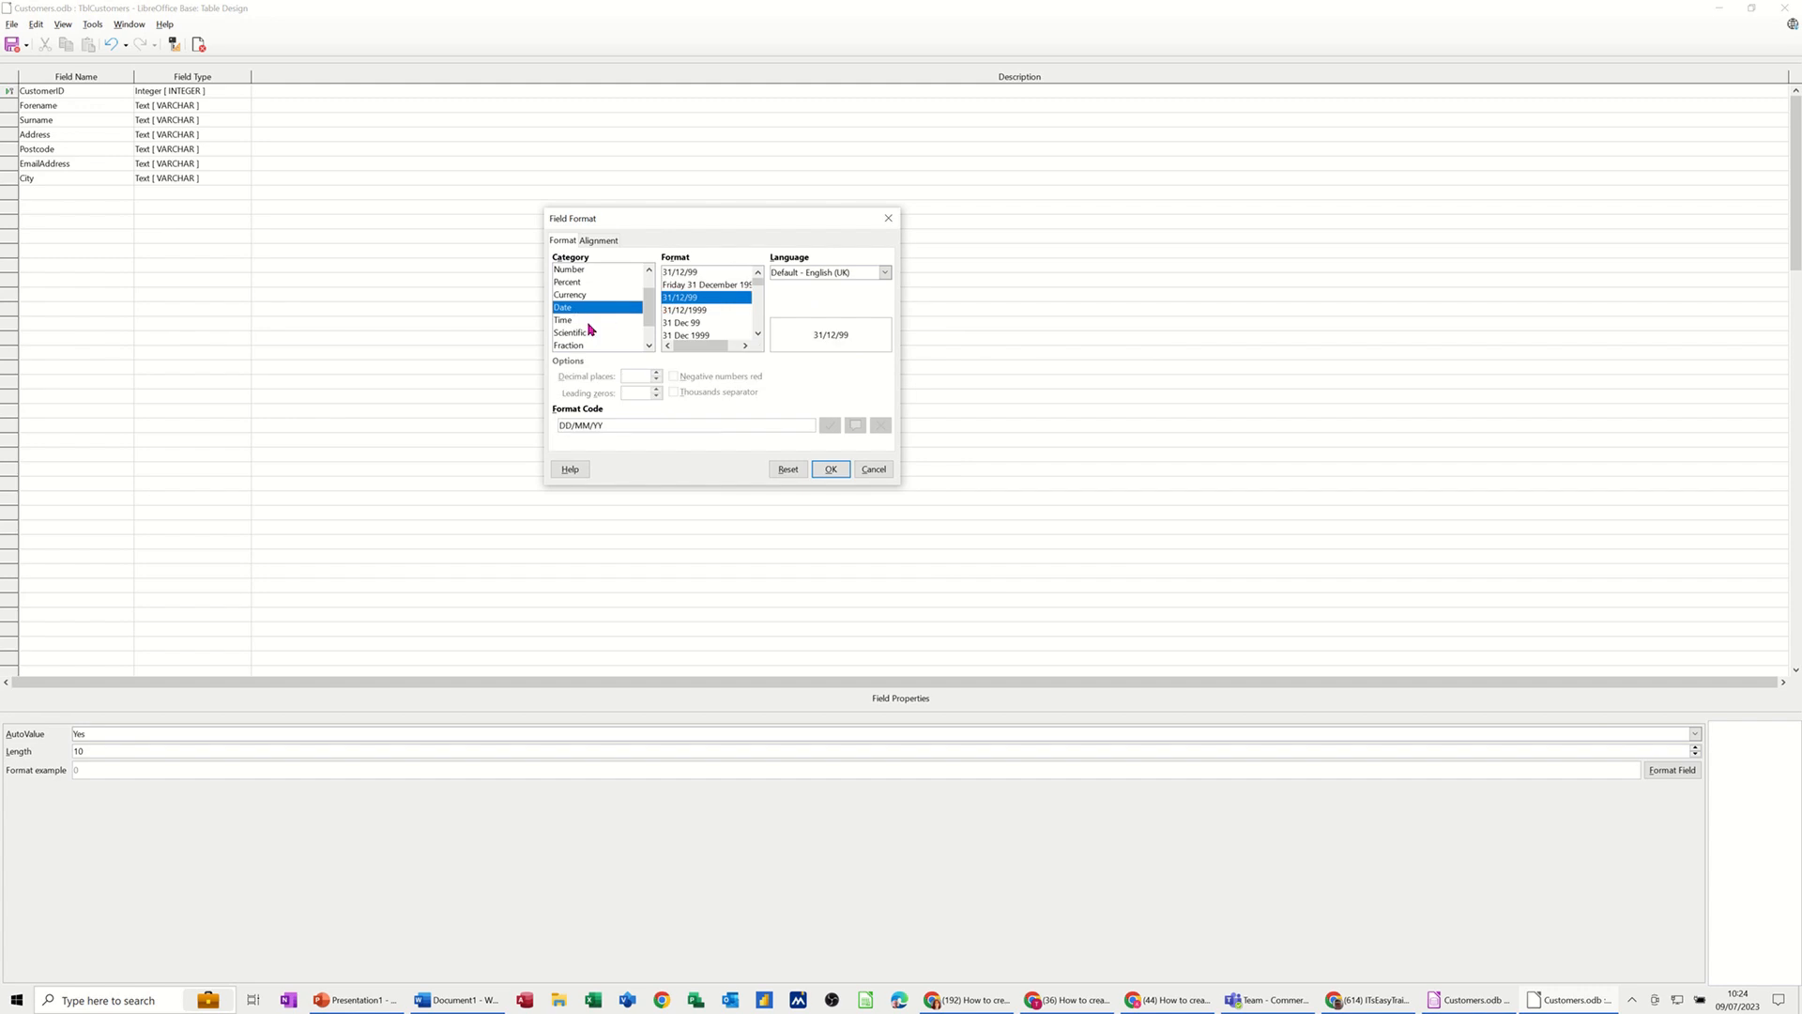
{"action": "scroll", "coordinate": [647, 309], "scroll_direction": "up", "scroll_amount": 2}
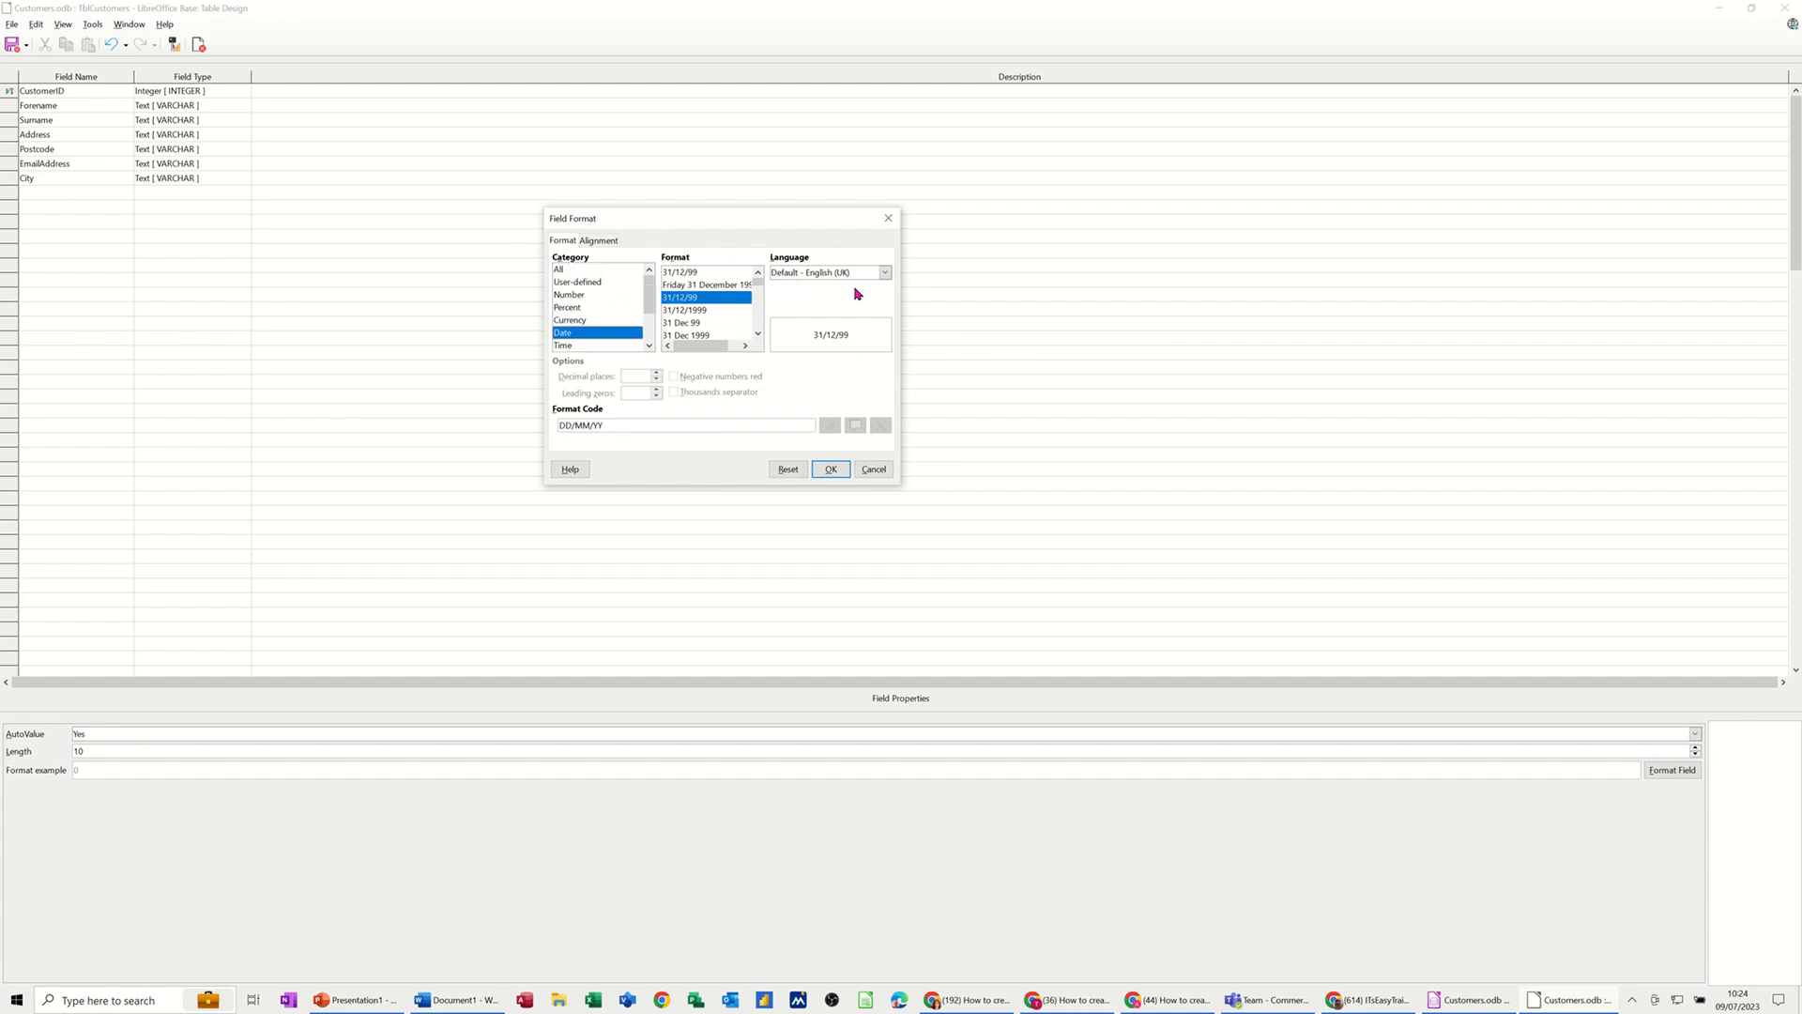
{"action": "left_click", "coordinate": [757, 333]}
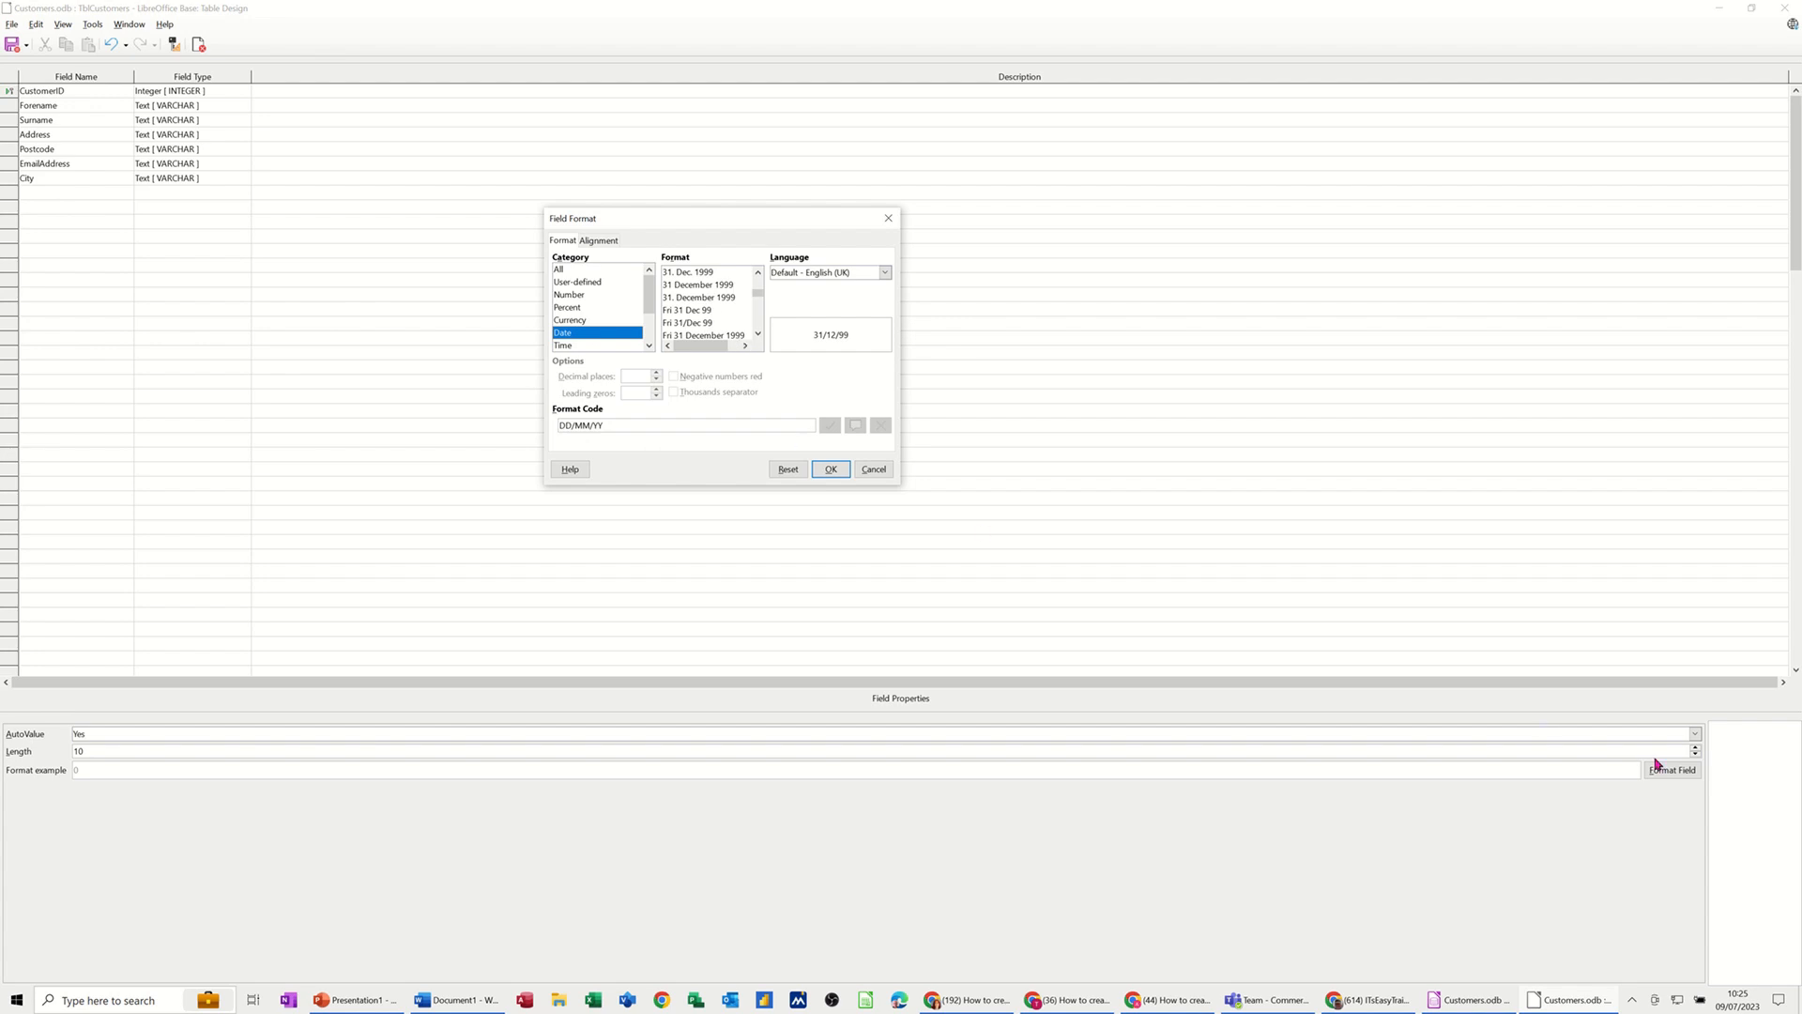
{"action": "left_click", "coordinate": [868, 473]}
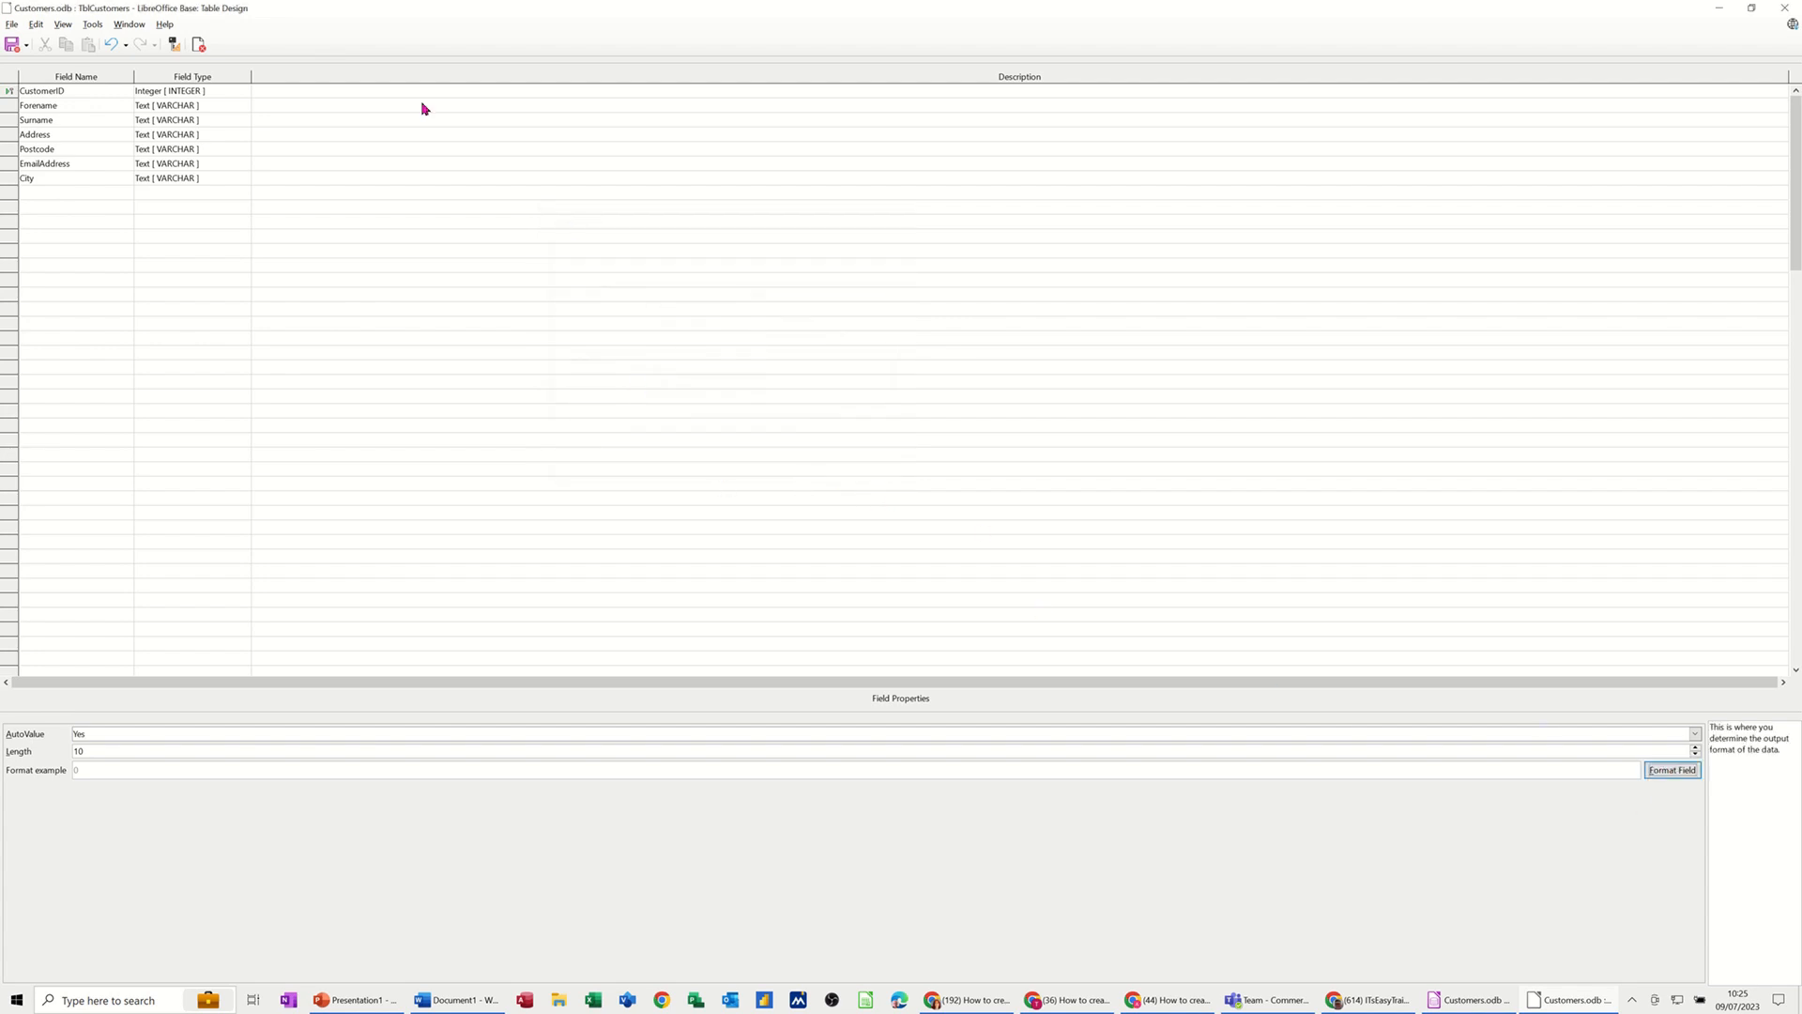
Step: Close the TblCustomers design and save its changes
{"action": "left_click", "coordinate": [198, 44]}
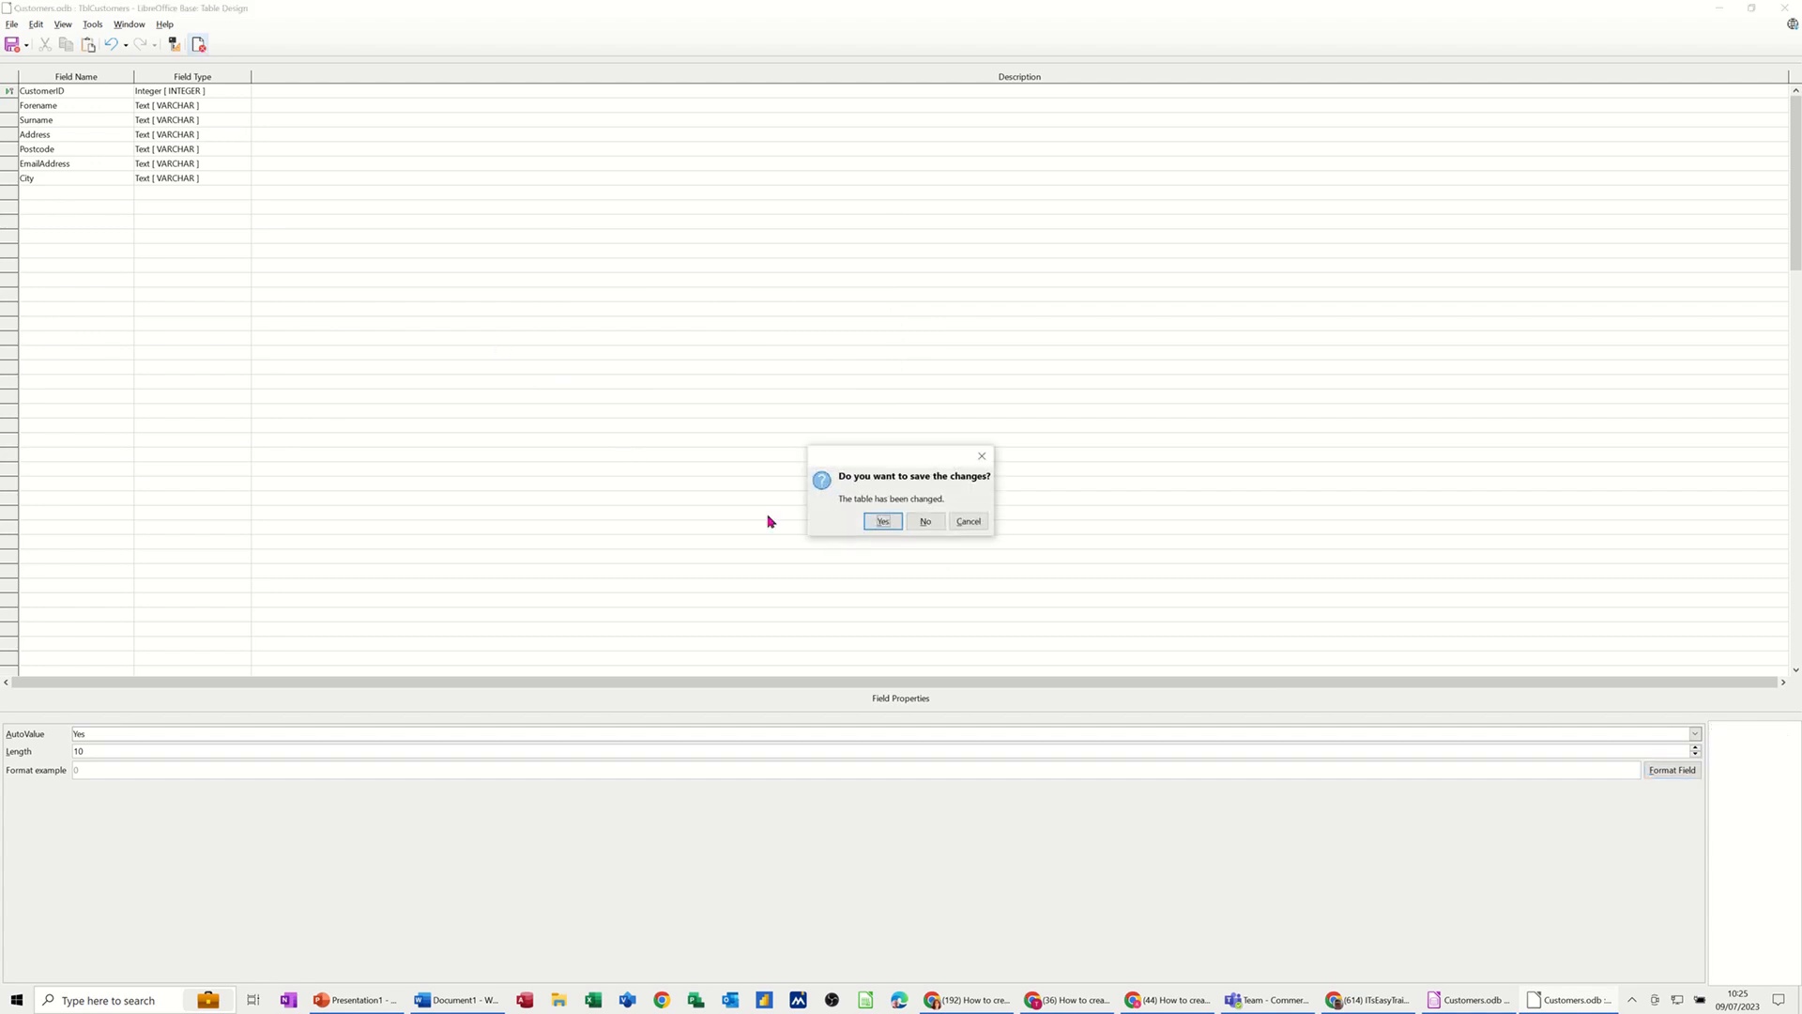
{"action": "left_click", "coordinate": [882, 521]}
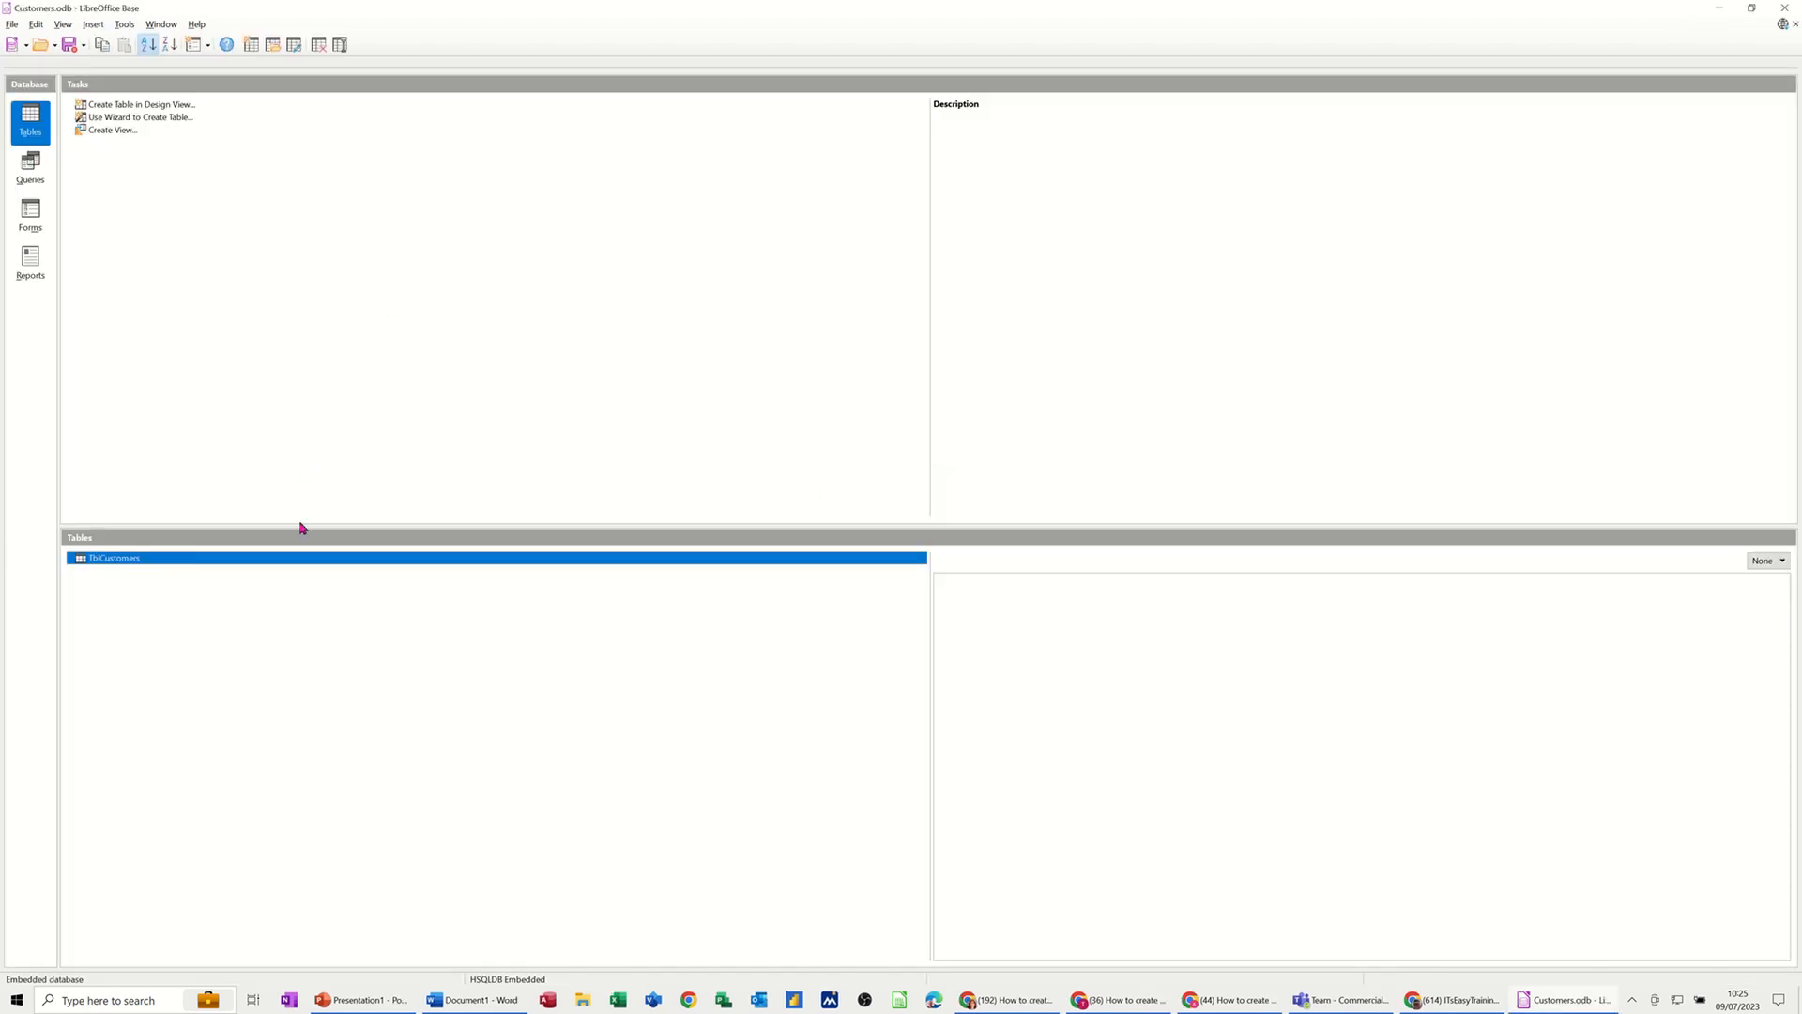